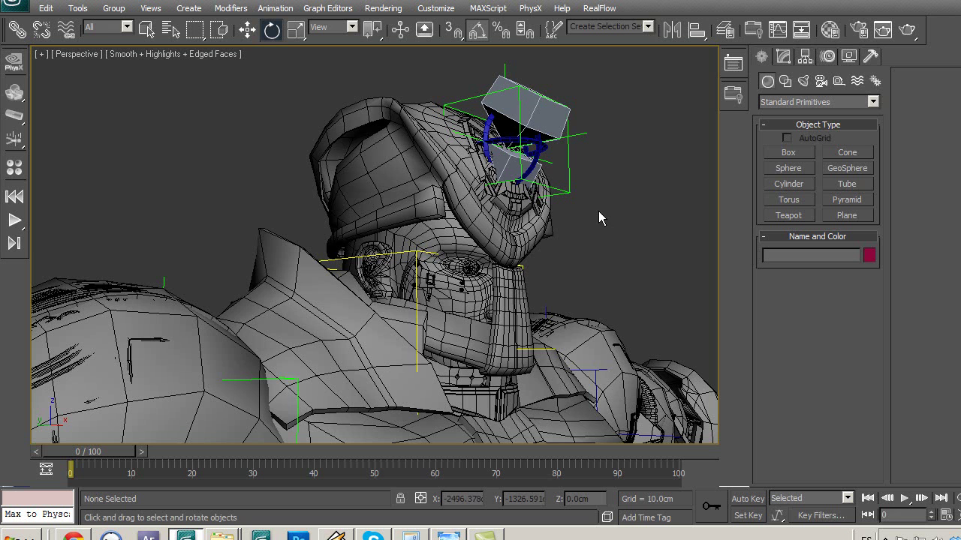
# Freeze Point09's transforms so its rotation reads zero, test-rotating before and after
pyautogui.moveTo(596, 204)
pyautogui.mouseDown(button='middle')
pyautogui.moveTo(613, 213)
pyautogui.moveTo(616, 234)
pyautogui.moveTo(607, 208)
pyautogui.mouseUp(button='middle')
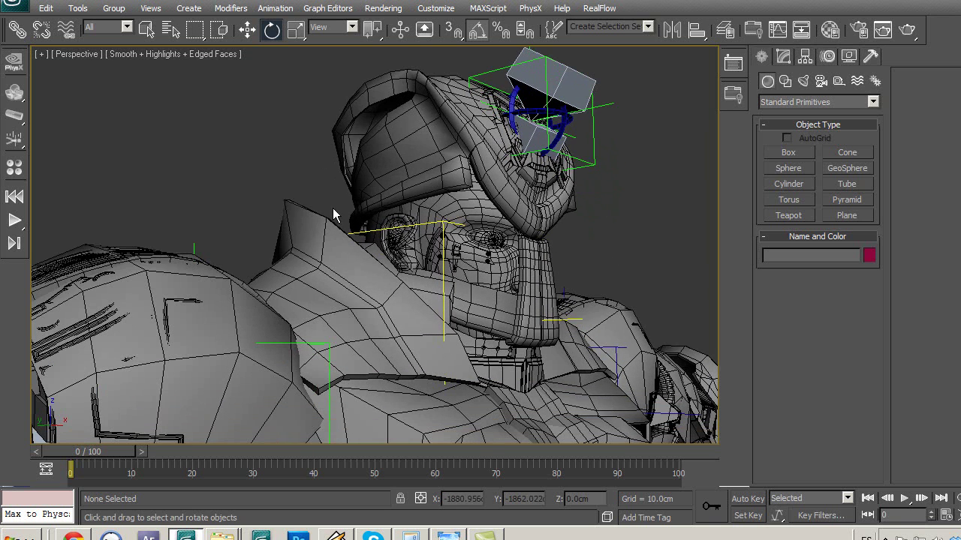
pyautogui.click(356, 229)
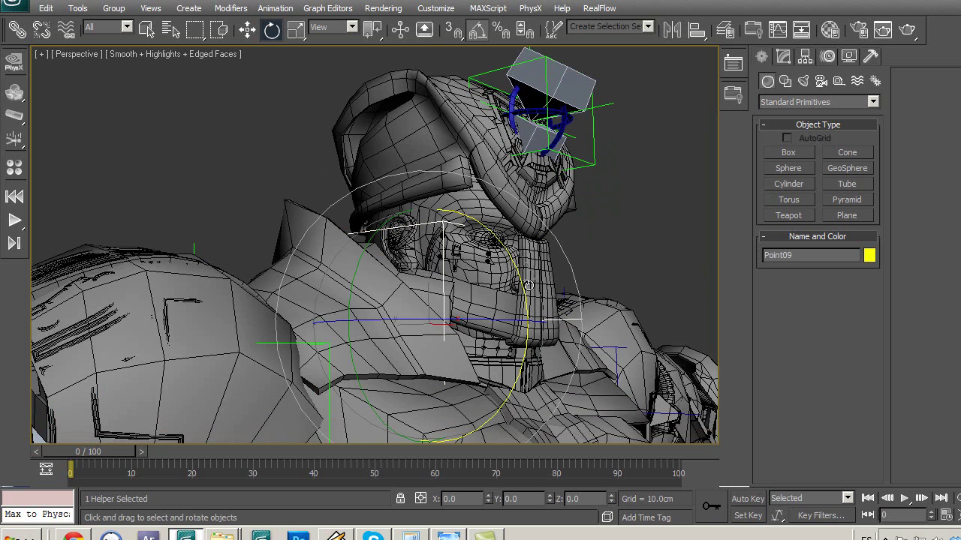
pyautogui.moveTo(523, 283); pyautogui.dragTo(519, 261)
pyautogui.rightClick(519, 261)
pyautogui.click(730, 66)
pyautogui.click(578, 343)
pyautogui.moveTo(504, 254); pyautogui.dragTo(513, 256)
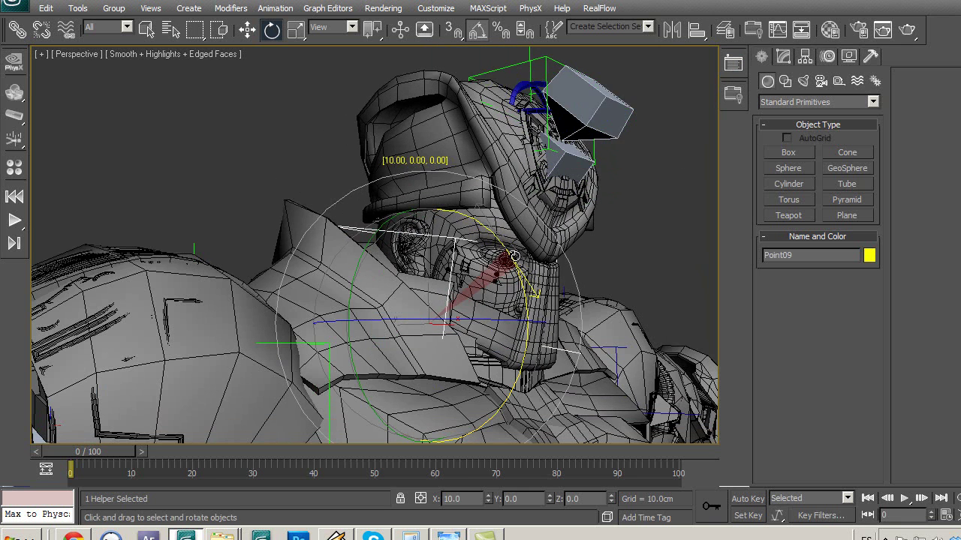
pyautogui.rightClick(513, 256)
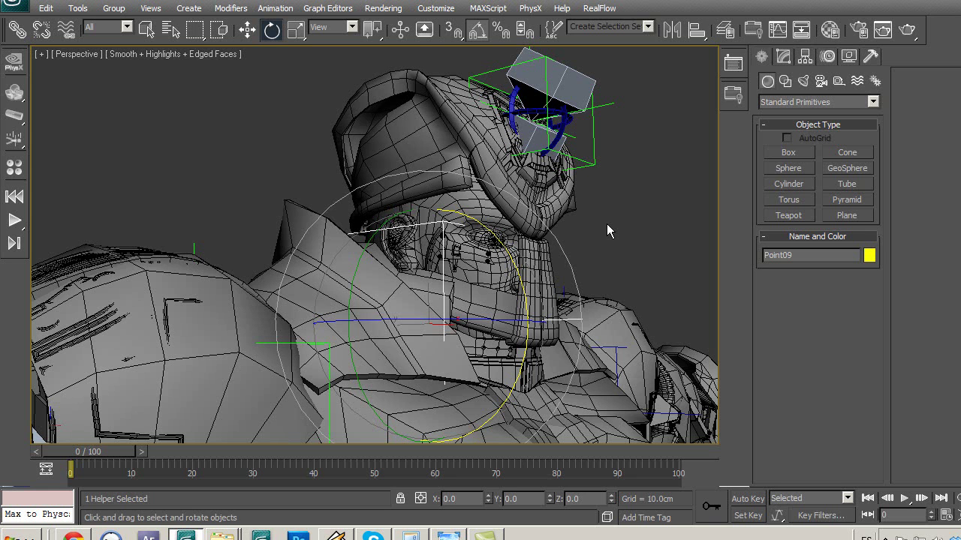
# Start a wire from Point09's Zero Euler XYZ X Rotation and pick the head control Ctrl_ as target
pyautogui.click(376, 326)
pyautogui.moveTo(424, 332)
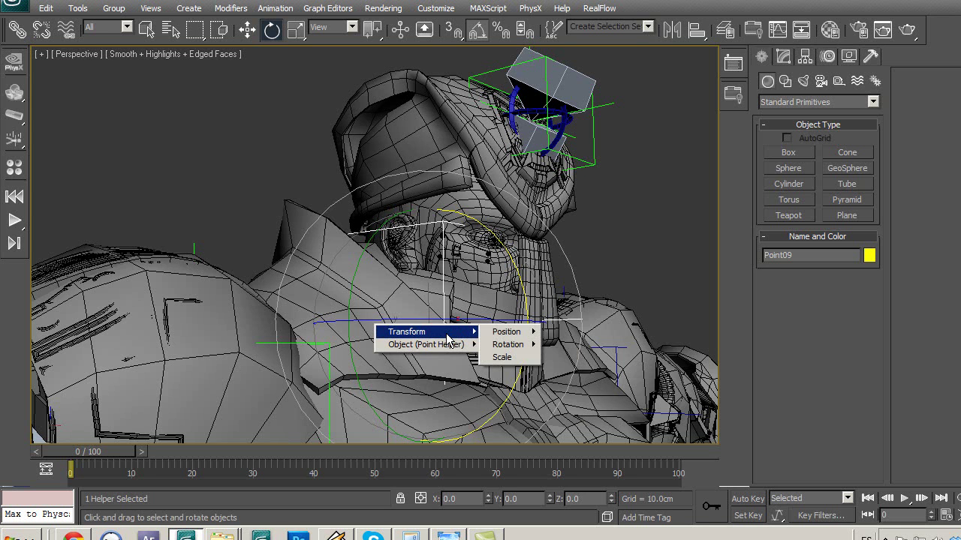
pyautogui.click(607, 218)
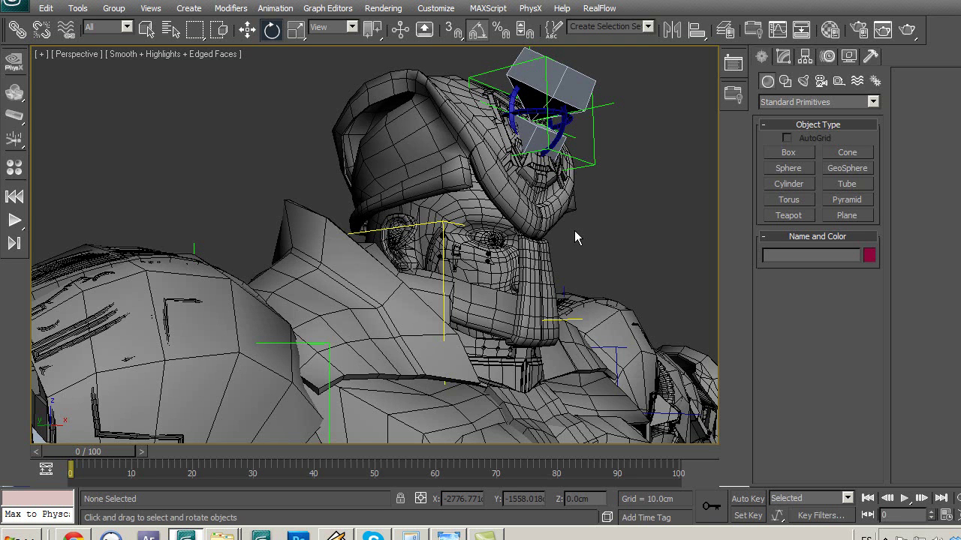
pyautogui.click(442, 223)
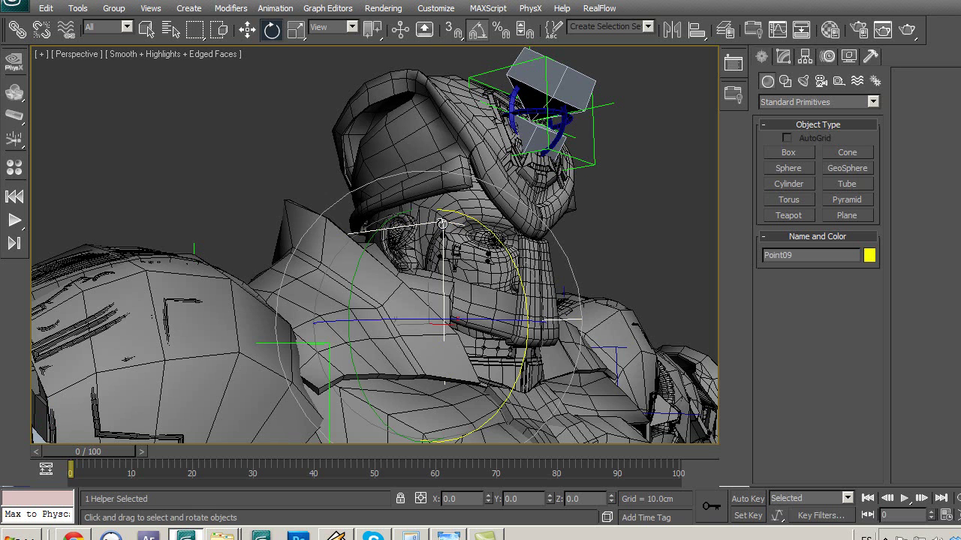
pyautogui.rightClick(428, 327)
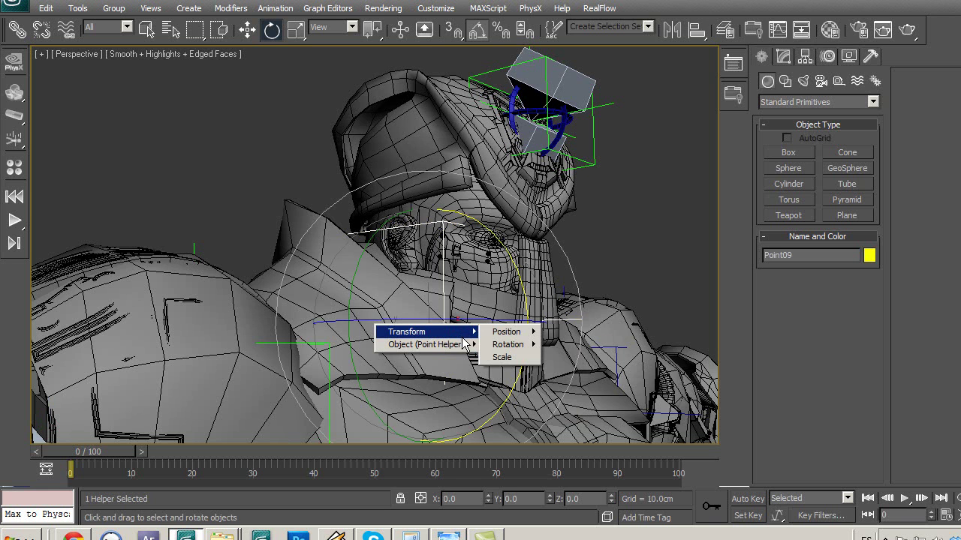
pyautogui.moveTo(508, 344)
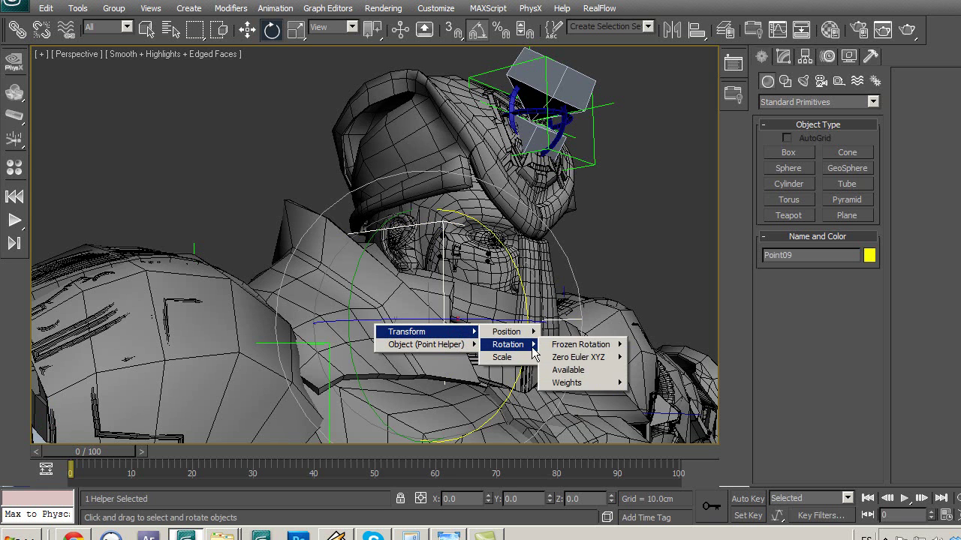
pyautogui.moveTo(578, 357)
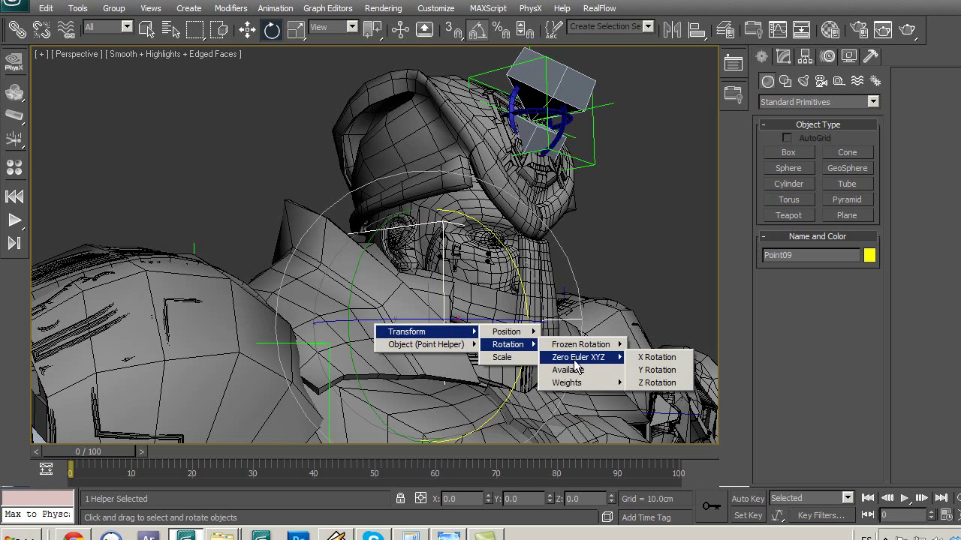
pyautogui.click(661, 362)
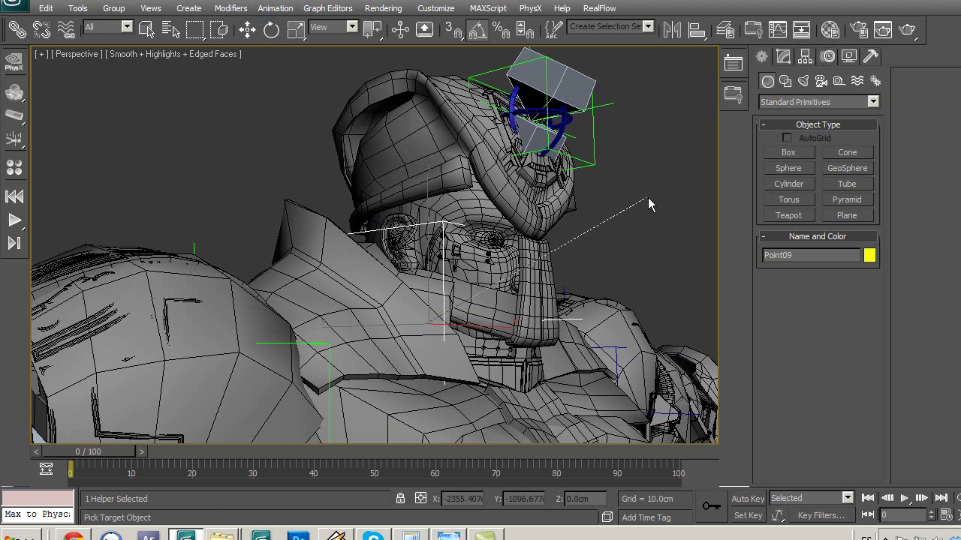
pyautogui.press('w')
pyautogui.press('e')
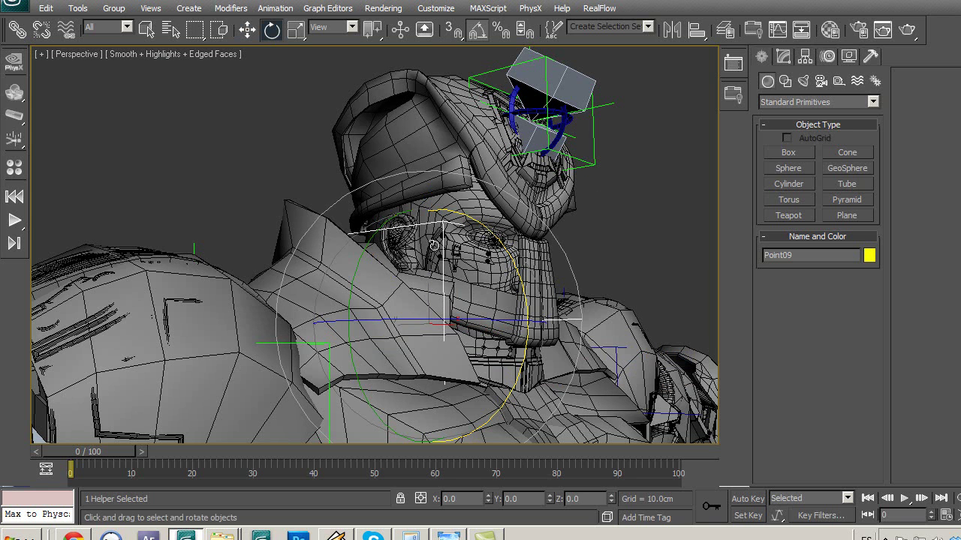
pyautogui.click(375, 324)
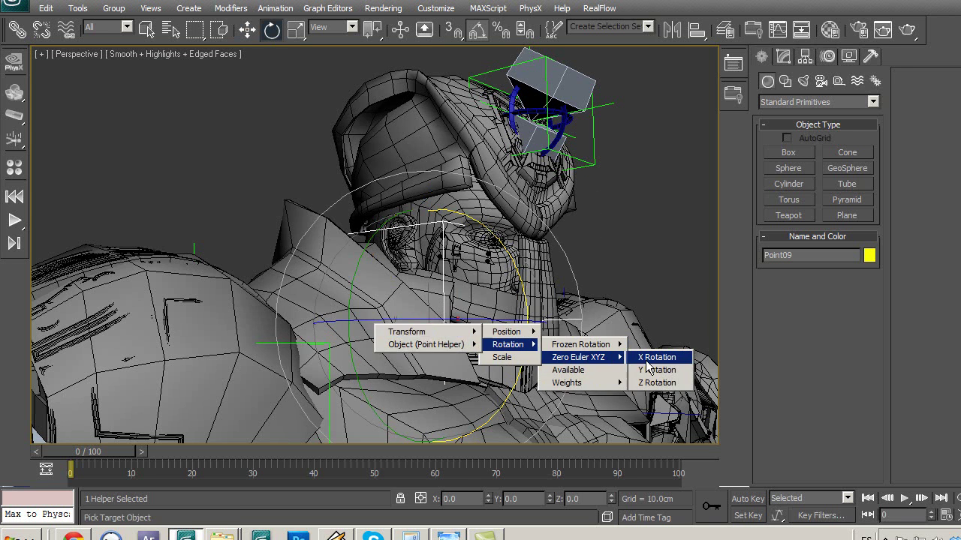
pyautogui.click(643, 361)
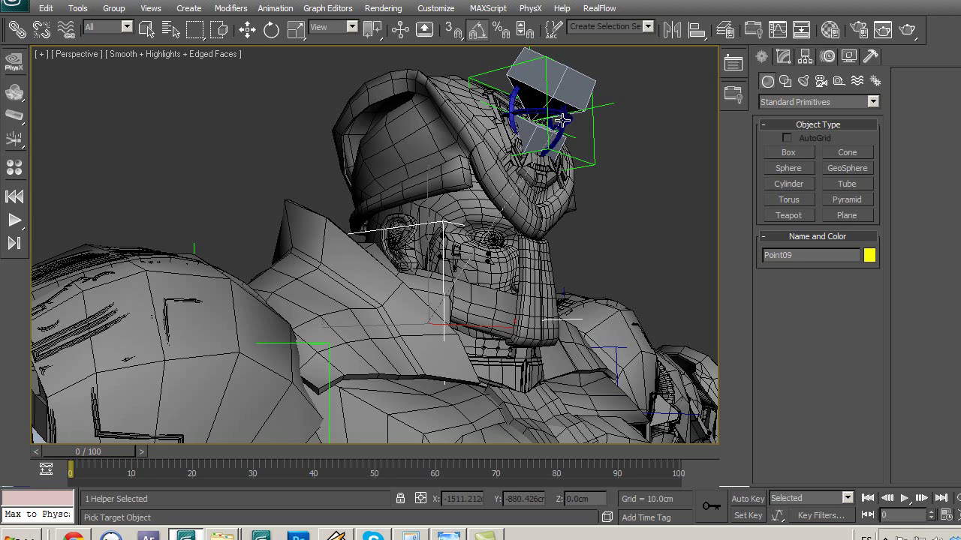
pyautogui.click(566, 122)
pyautogui.moveTo(540, 130)
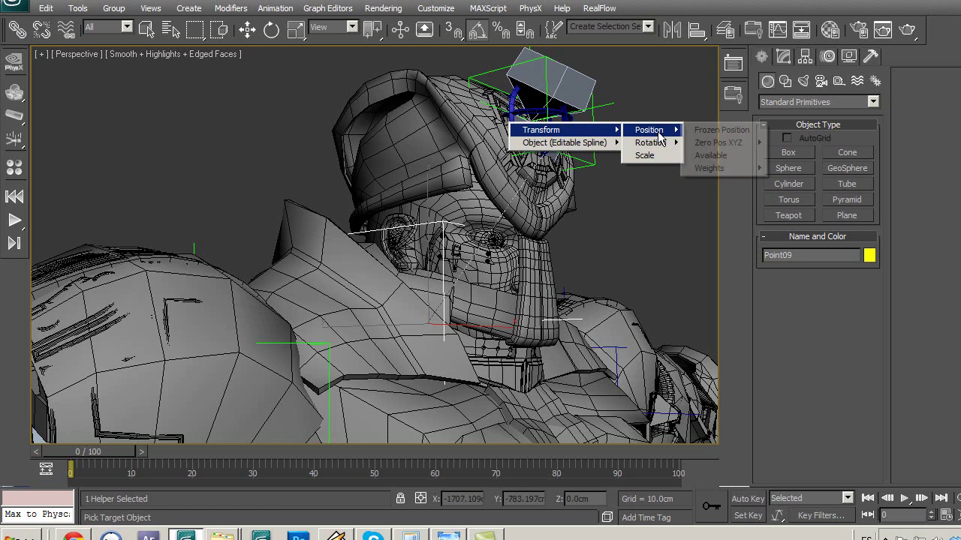
pyautogui.moveTo(650, 143)
pyautogui.moveTo(721, 155)
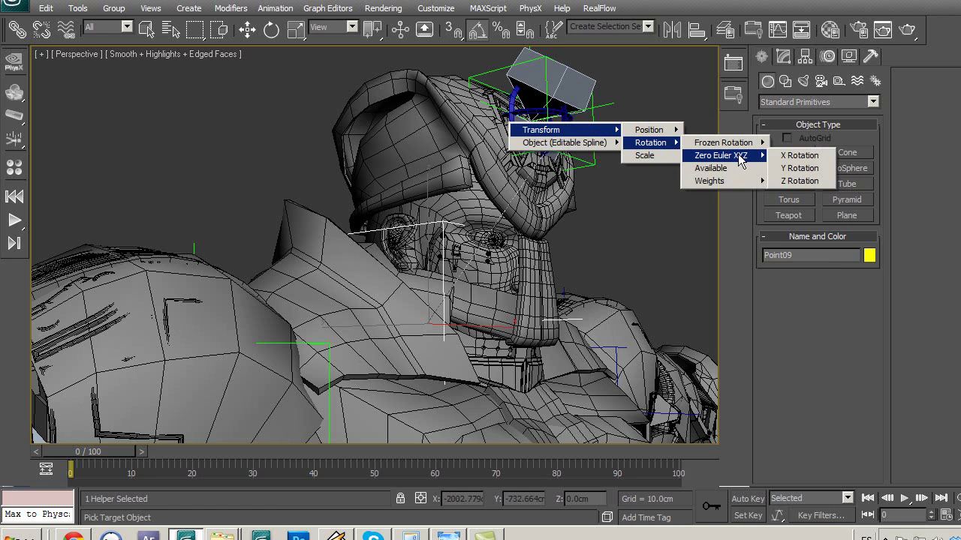
# Connect Ctrl_'s X Rotation one-way (right controls left) to Point09's X Rotation
pyautogui.click(782, 156)
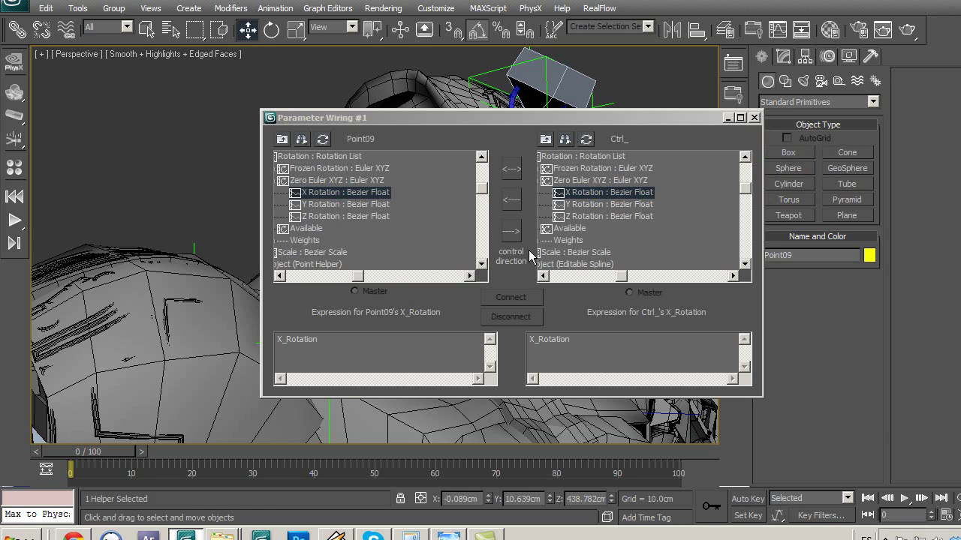
pyautogui.moveTo(569, 118)
pyautogui.mouseDown()
pyautogui.moveTo(502, 108)
pyautogui.moveTo(481, 136)
pyautogui.moveTo(434, 94)
pyautogui.moveTo(440, 87)
pyautogui.moveTo(415, 83)
pyautogui.moveTo(411, 38)
pyautogui.moveTo(396, 26)
pyautogui.moveTo(406, 32)
pyautogui.mouseUp()
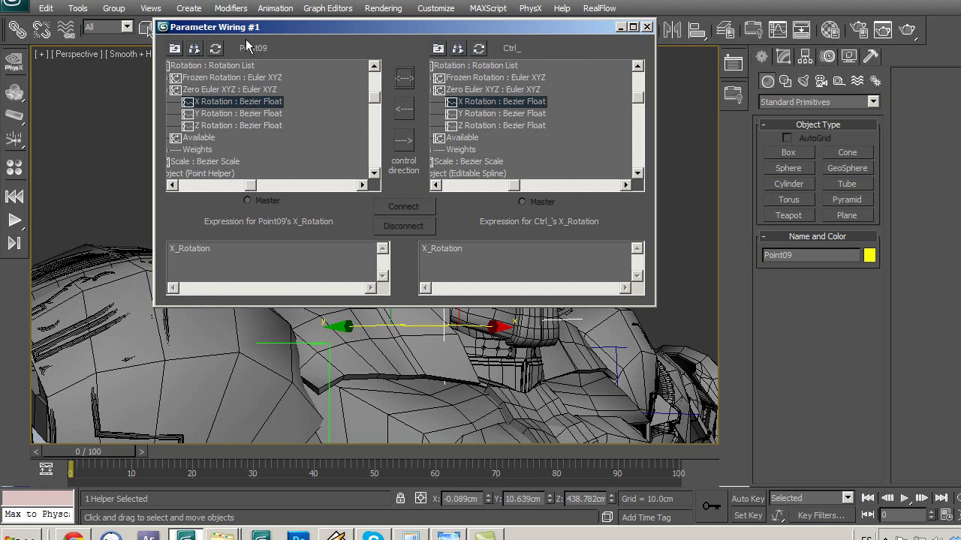
pyautogui.click(404, 111)
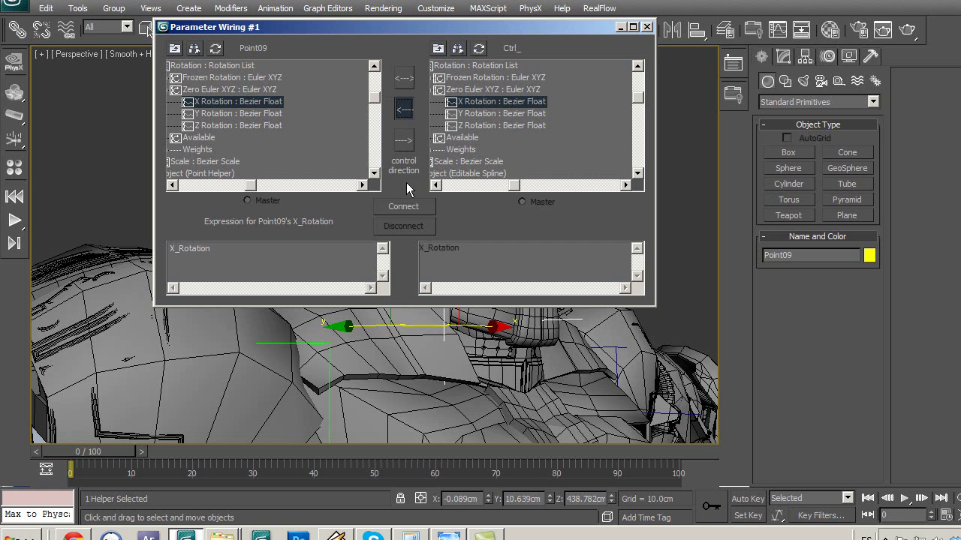
pyautogui.click(404, 206)
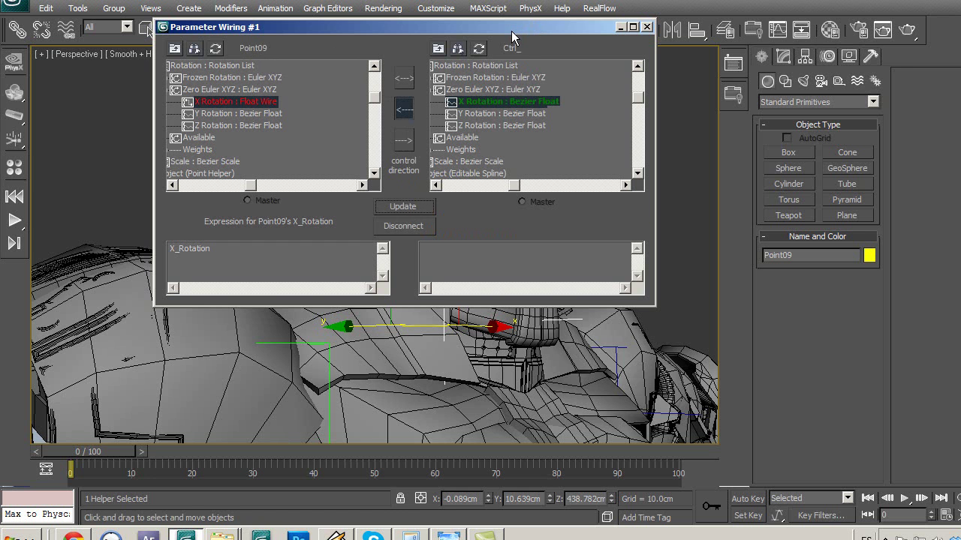
pyautogui.moveTo(512, 36); pyautogui.dragTo(479, 227)
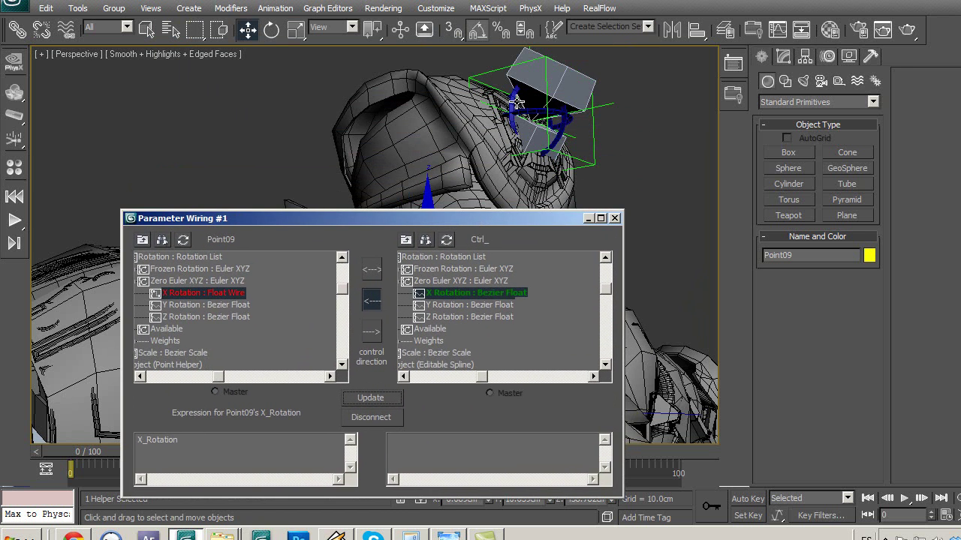
# Minimize the wiring window and rotate Ctrl_ to check the head follows
pyautogui.click(515, 100)
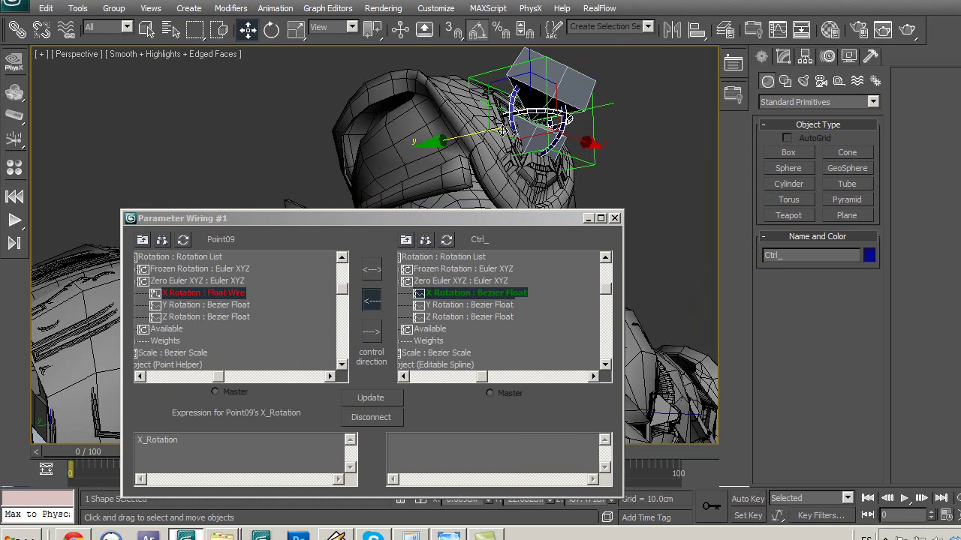
pyautogui.press('e')
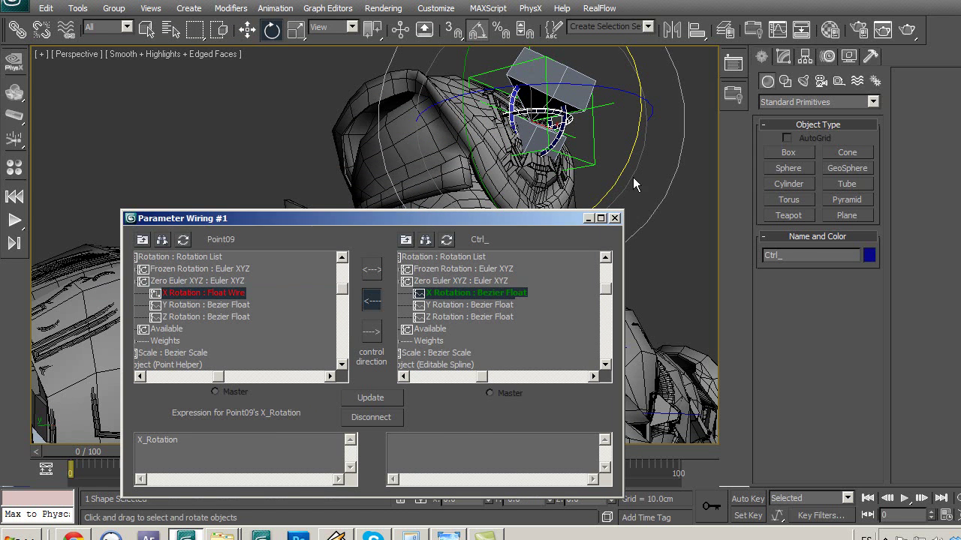
pyautogui.click(588, 218)
pyautogui.moveTo(617, 183); pyautogui.dragTo(622, 151)
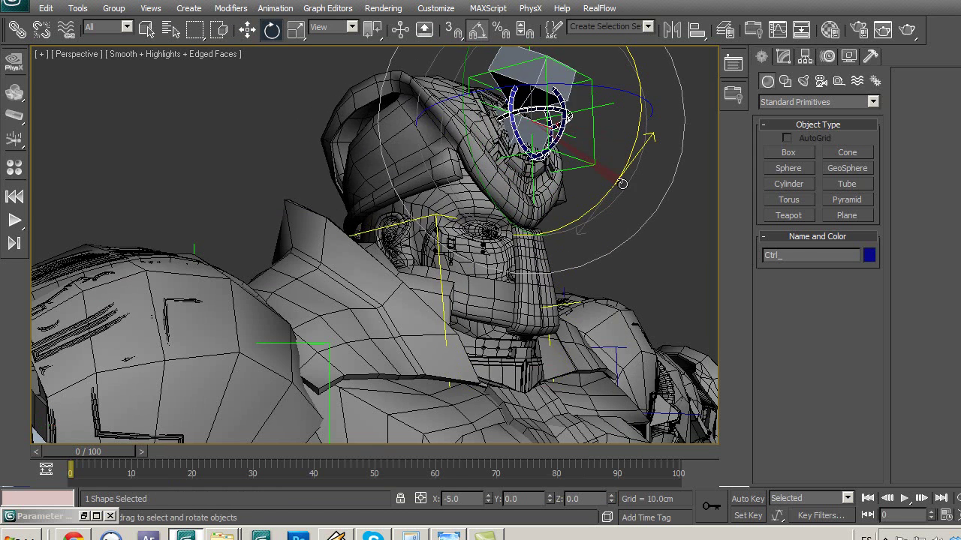
# Cancel the Ctrl_ test rotations, reselect Point09 and restore the Parameter Wiring #1 window
pyautogui.rightClick(622, 151)
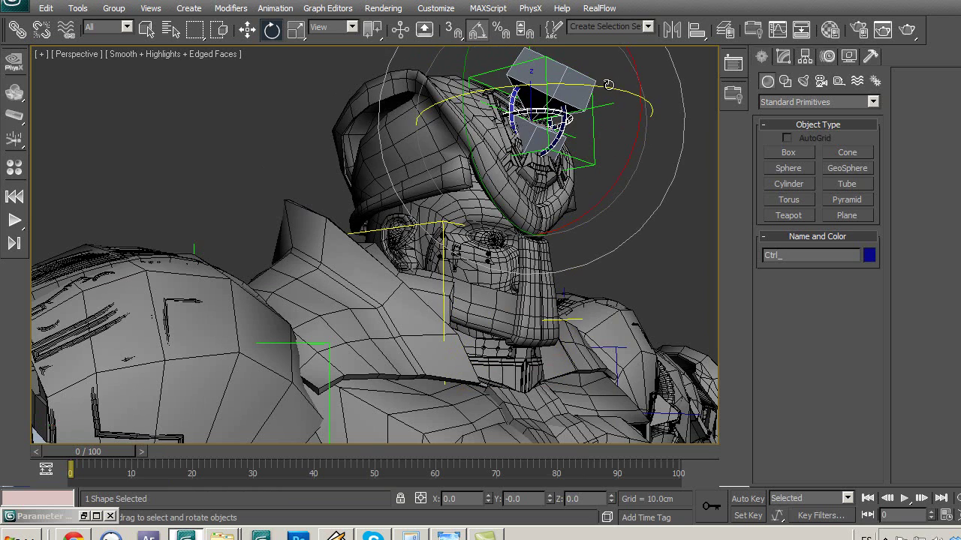
pyautogui.moveTo(643, 225)
pyautogui.mouseDown()
pyautogui.moveTo(622, 134)
pyautogui.moveTo(604, 138)
pyautogui.mouseUp()
pyautogui.rightClick(605, 138)
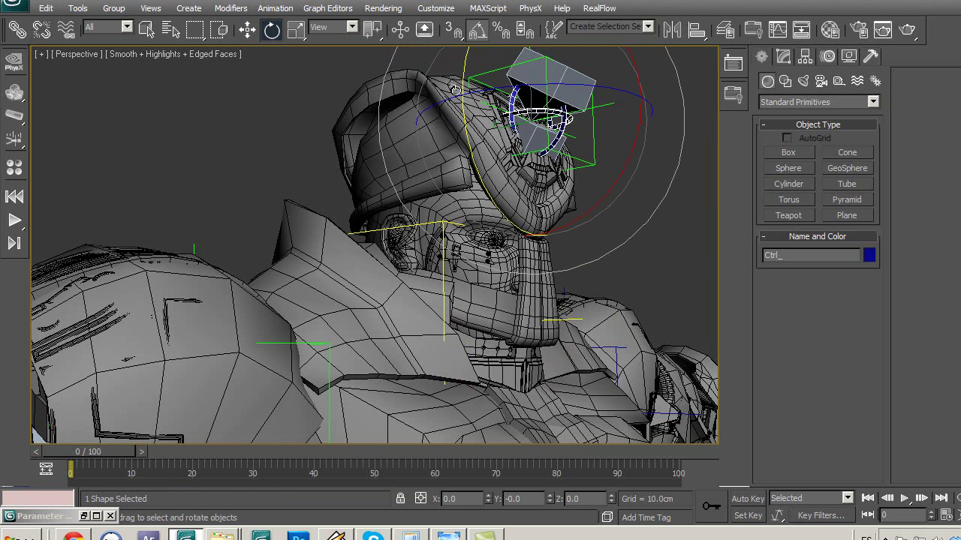
pyautogui.click(418, 225)
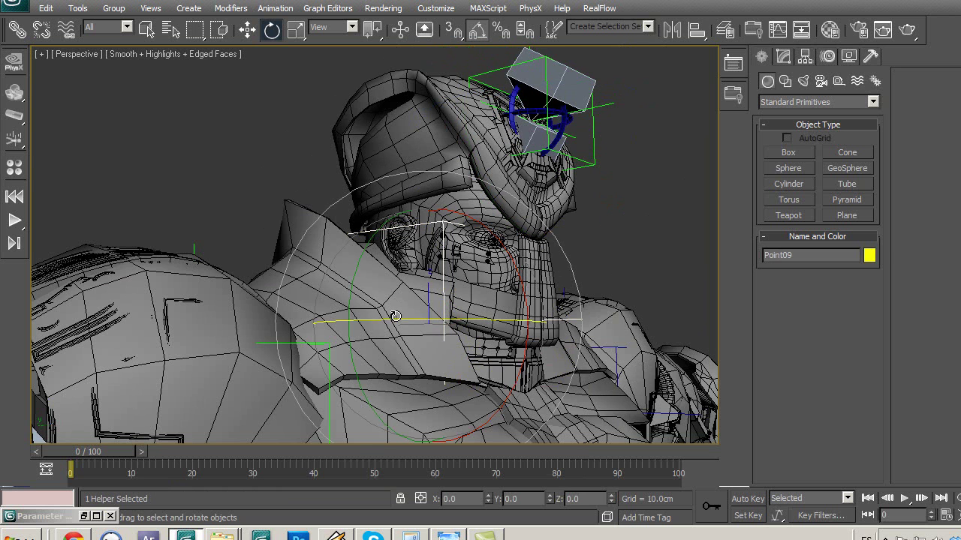
pyautogui.click(564, 133)
pyautogui.click(367, 231)
pyautogui.click(85, 518)
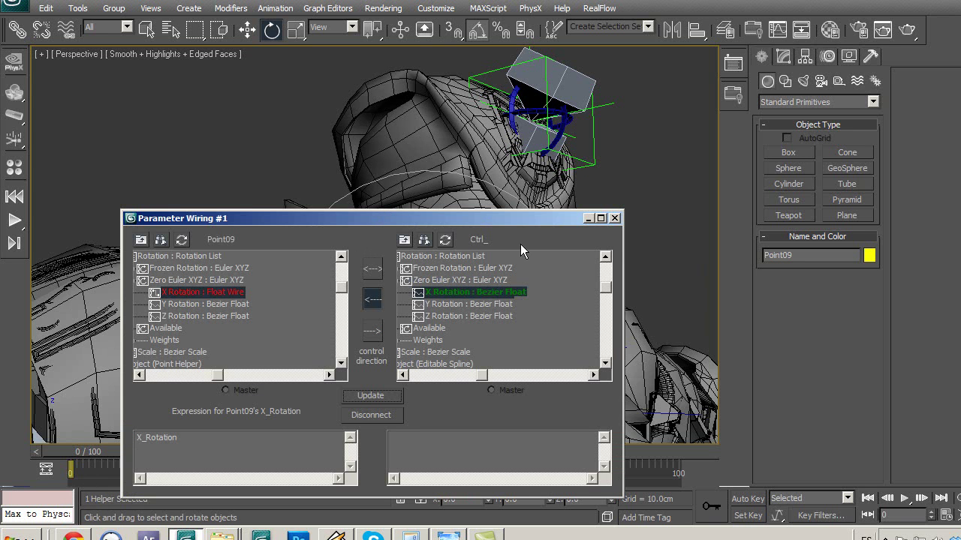
# Wire Ctrl_'s Z Rotation one-way to Point09's Z Rotation
pyautogui.moveTo(447, 226); pyautogui.dragTo(452, 173)
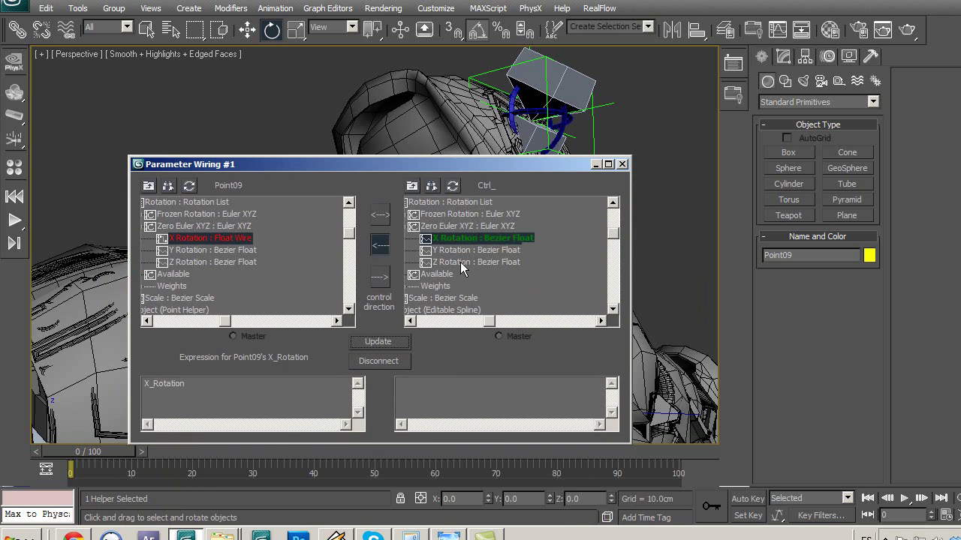
pyautogui.click(460, 262)
pyautogui.click(204, 262)
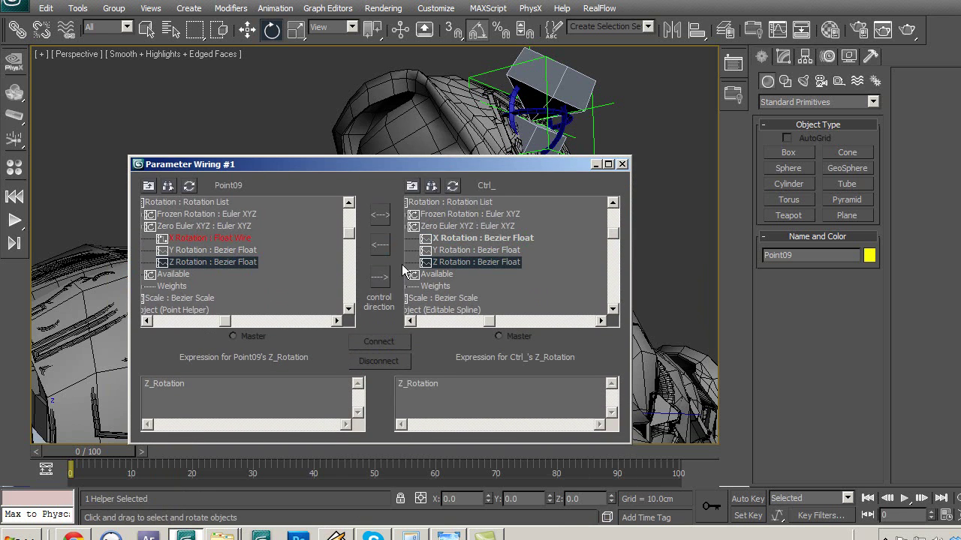
pyautogui.click(385, 245)
pyautogui.click(379, 343)
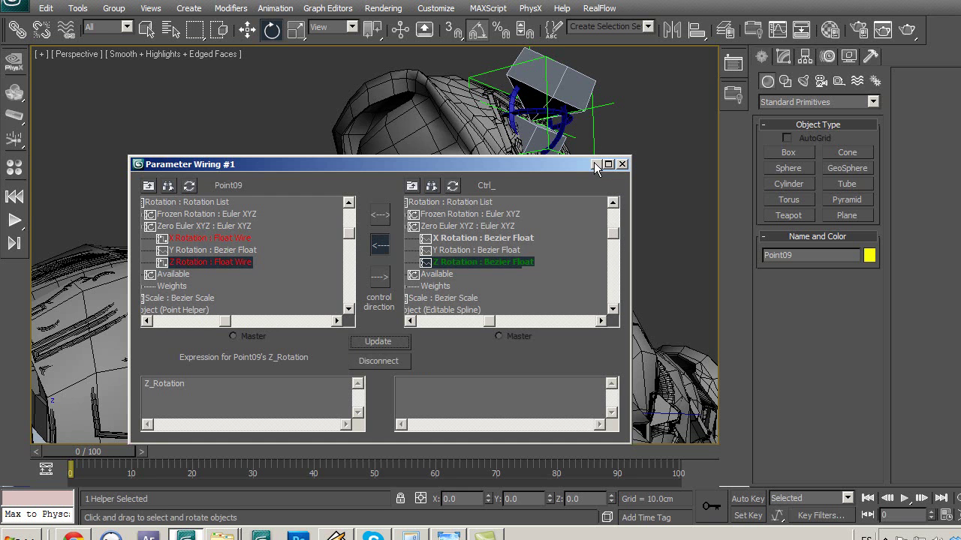
# Test the Z wire by rotating Ctrl_, cancel, and restore the wiring window
pyautogui.click(596, 164)
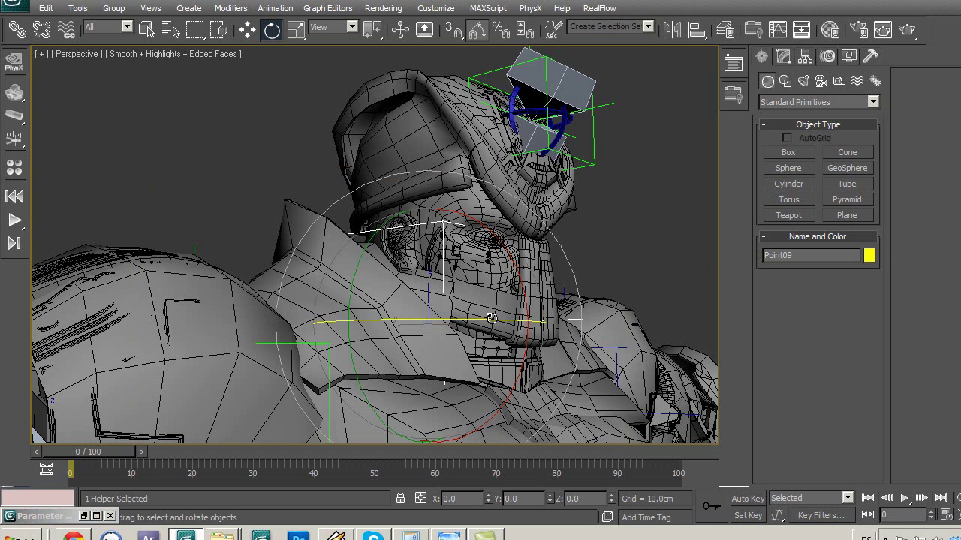
pyautogui.click(560, 123)
pyautogui.moveTo(592, 87)
pyautogui.mouseDown()
pyautogui.moveTo(573, 78)
pyautogui.moveTo(615, 83)
pyautogui.moveTo(567, 80)
pyautogui.moveTo(580, 85)
pyautogui.mouseUp()
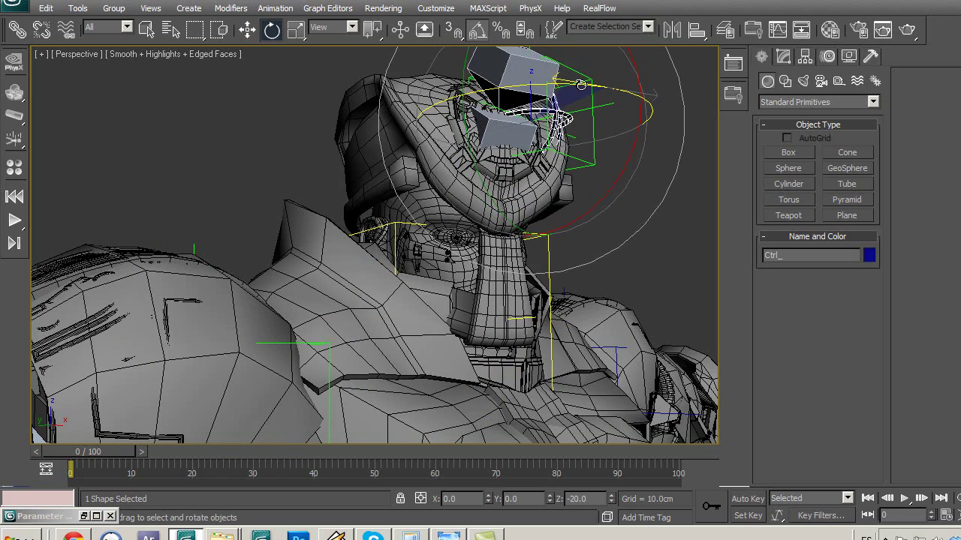
pyautogui.rightClick(581, 85)
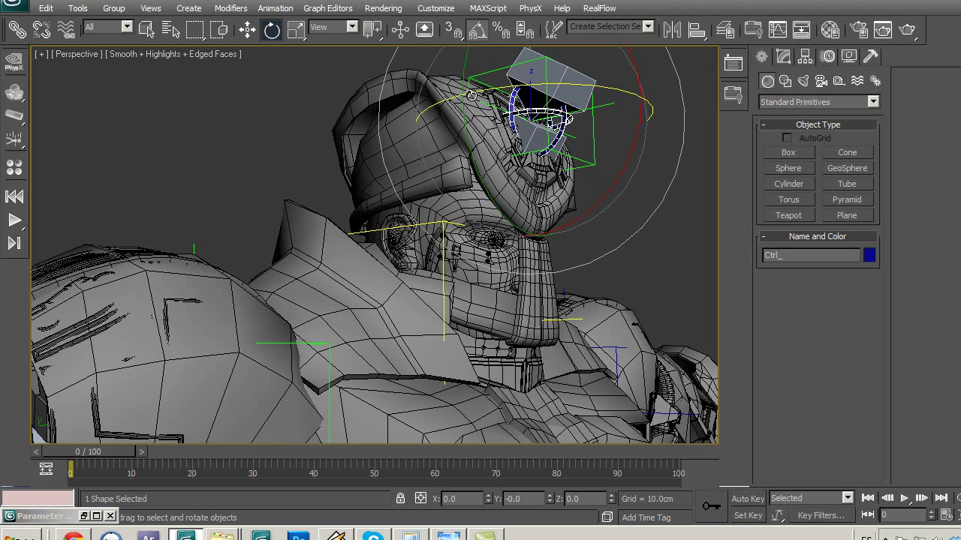
pyautogui.click(83, 516)
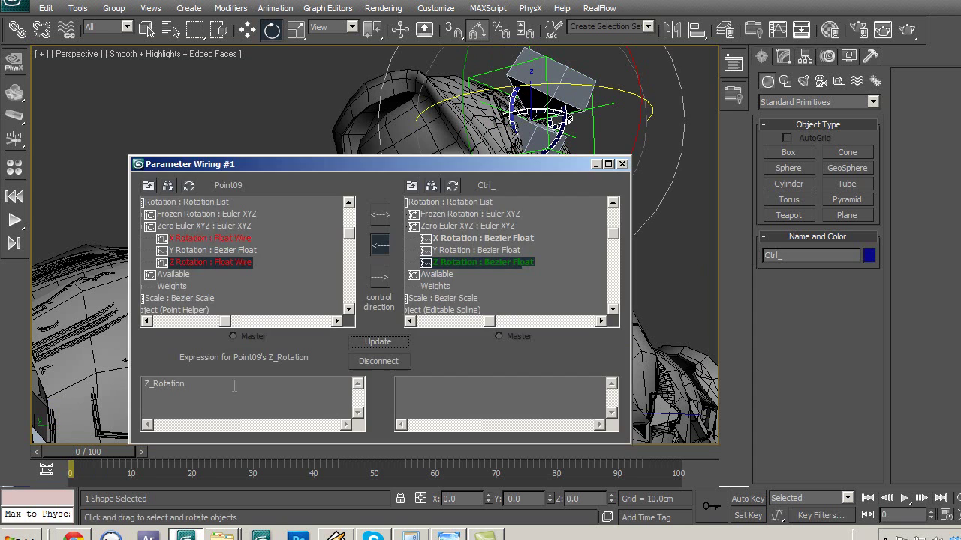
# Wire Ctrl_'s Y Rotation one-way to Point09's Y Rotation and turn Ctrl_ to test
pyautogui.click(210, 251)
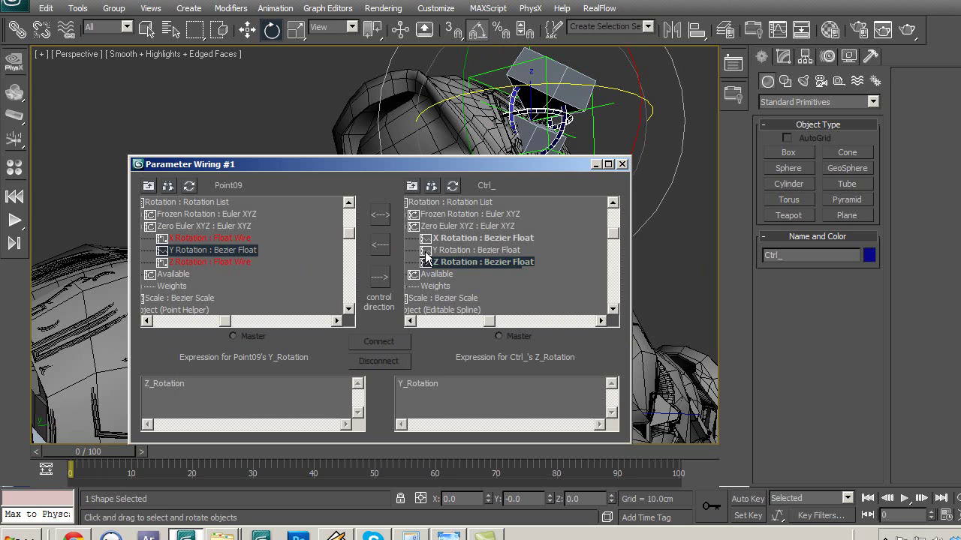
pyautogui.click(444, 252)
pyautogui.click(380, 245)
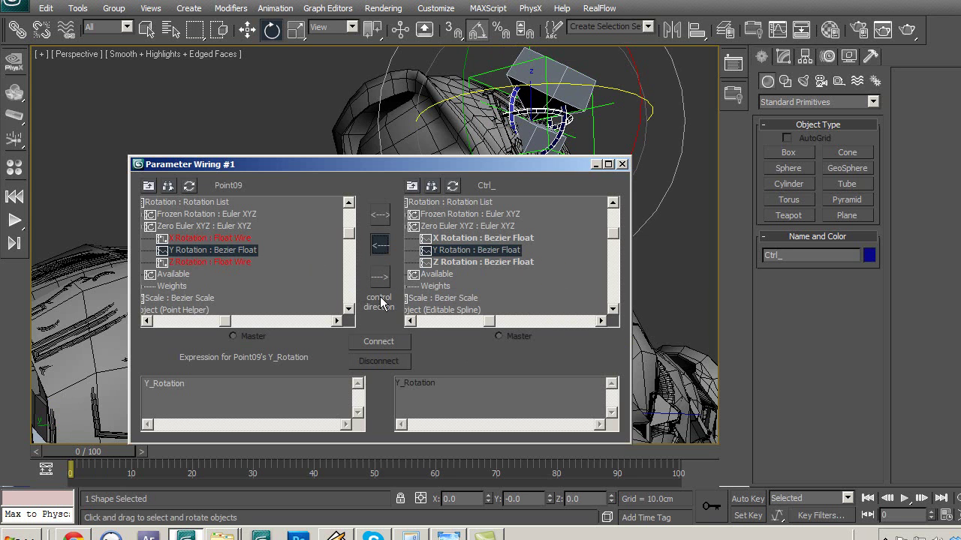
pyautogui.click(378, 343)
pyautogui.click(595, 164)
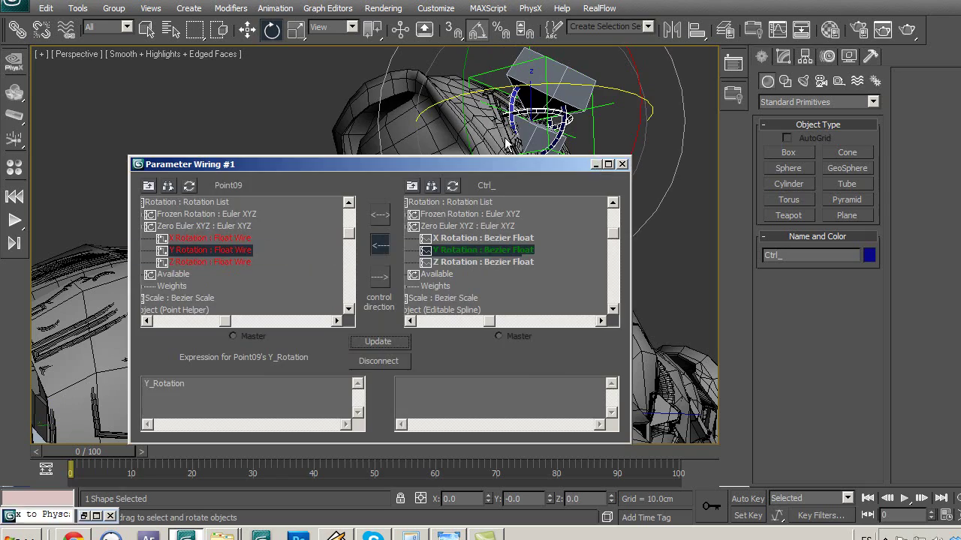
pyautogui.moveTo(467, 120)
pyautogui.mouseDown()
pyautogui.moveTo(485, 145)
pyautogui.moveTo(570, 137)
pyautogui.moveTo(544, 168)
pyautogui.moveTo(584, 199)
pyautogui.mouseUp()
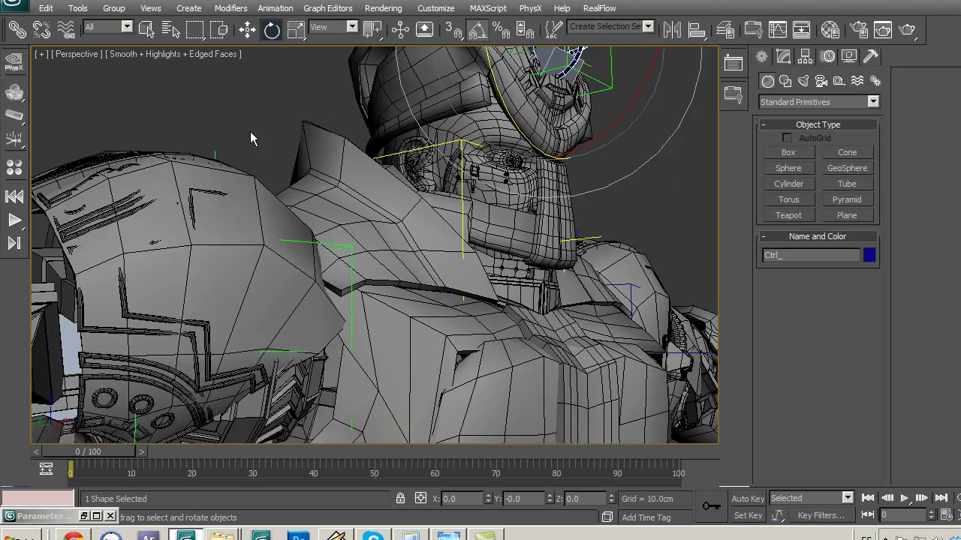
# Frame the belt area and test-rotate the Point07 hip helper to check mesh deformation
pyautogui.scroll(-3, 250, 131)
pyautogui.moveTo(367, 277)
pyautogui.mouseDown(button='middle')
pyautogui.moveTo(393, 233)
pyautogui.moveTo(462, 237)
pyautogui.mouseUp(button='middle')
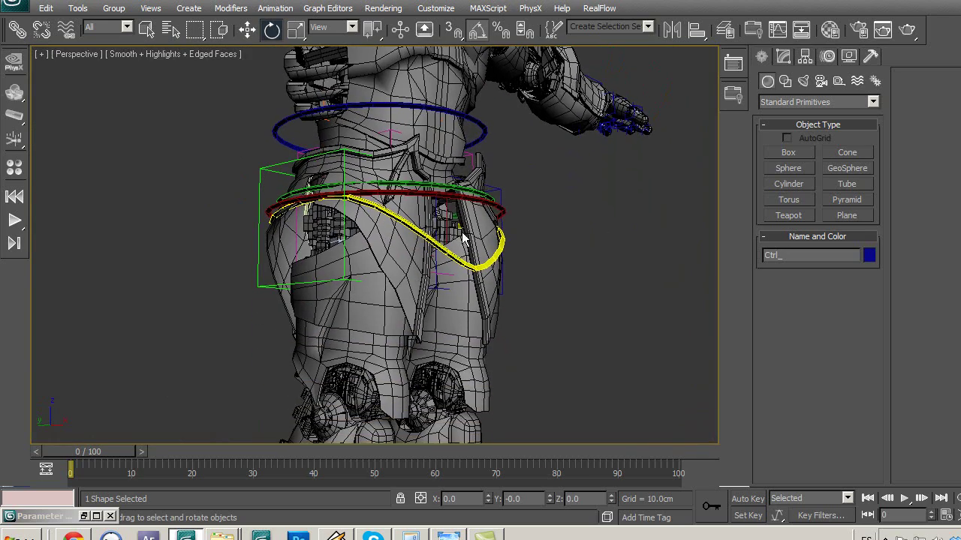
pyautogui.moveTo(521, 328)
pyautogui.mouseDown(button='middle')
pyautogui.moveTo(520, 169)
pyautogui.moveTo(540, 296)
pyautogui.mouseUp(button='middle')
pyautogui.scroll(3, 540, 296)
pyautogui.moveTo(480, 248); pyautogui.dragTo(500, 283, button='middle')
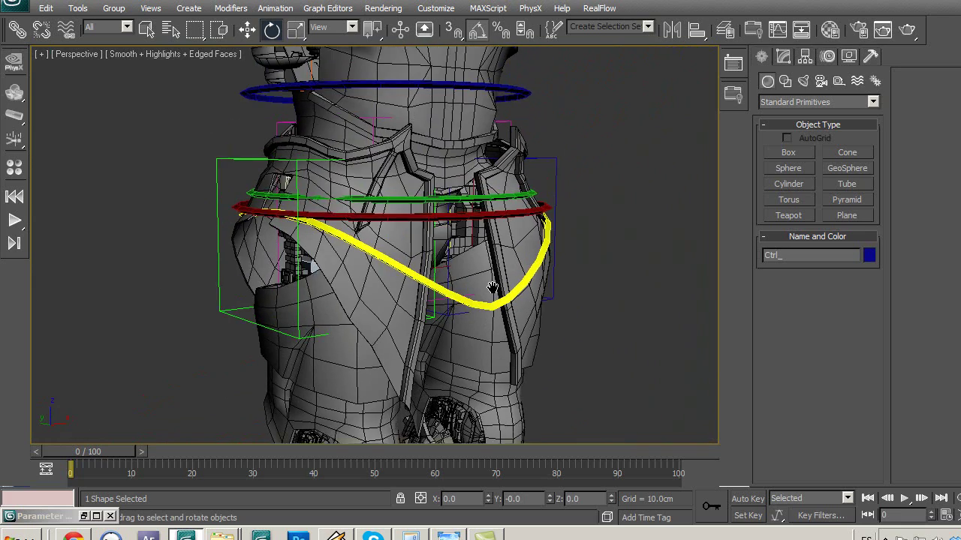
pyautogui.moveTo(430, 257); pyautogui.dragTo(423, 239, button='middle')
pyautogui.click(269, 124)
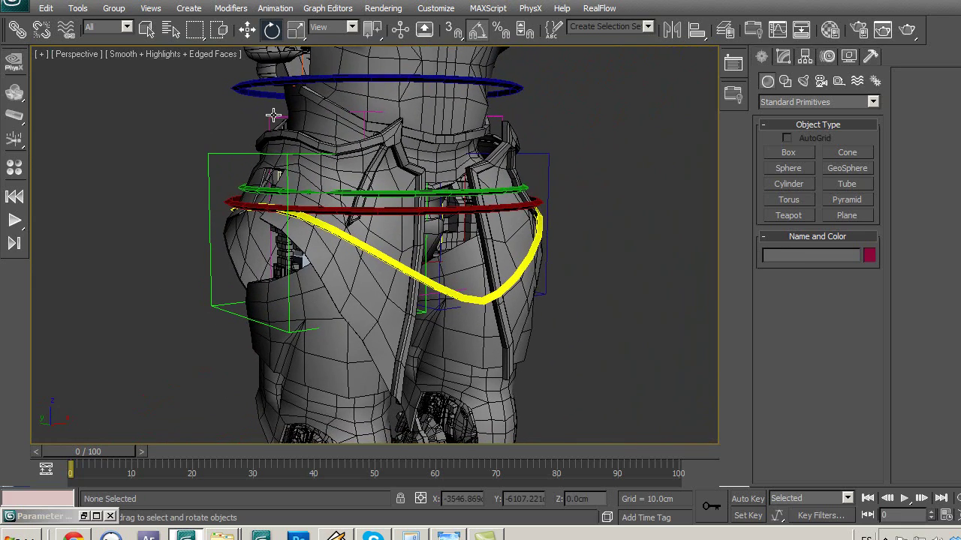
pyautogui.moveTo(456, 168)
pyautogui.mouseDown()
pyautogui.moveTo(456, 153)
pyautogui.moveTo(483, 201)
pyautogui.mouseUp()
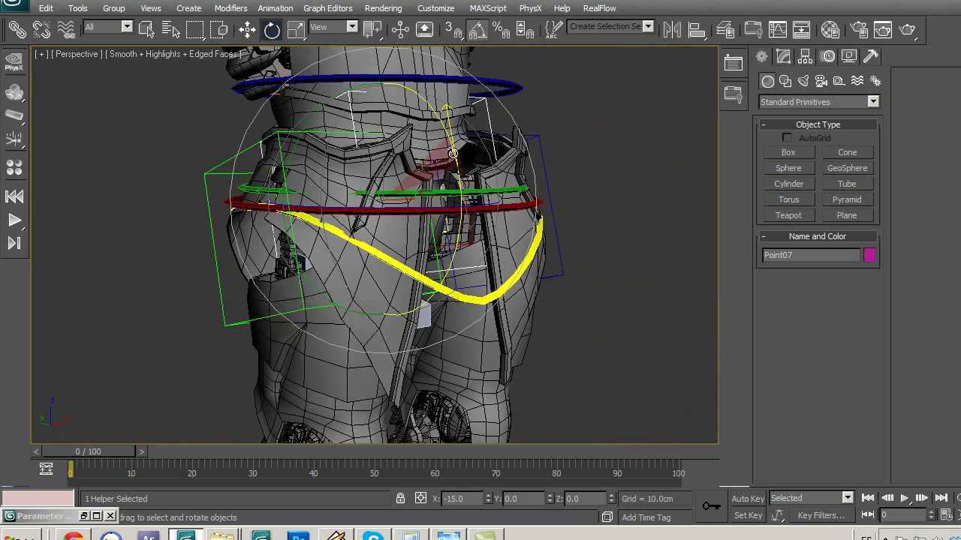
pyautogui.moveTo(483, 201); pyautogui.dragTo(501, 229, button='middle')
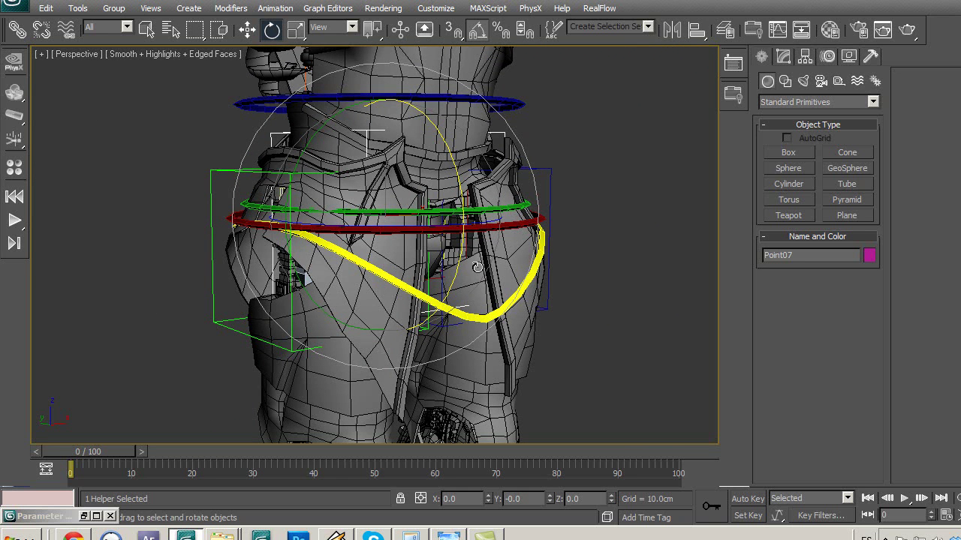
# Set the selection filter to Point and switch the viewport to wireframe
pyautogui.click(111, 8)
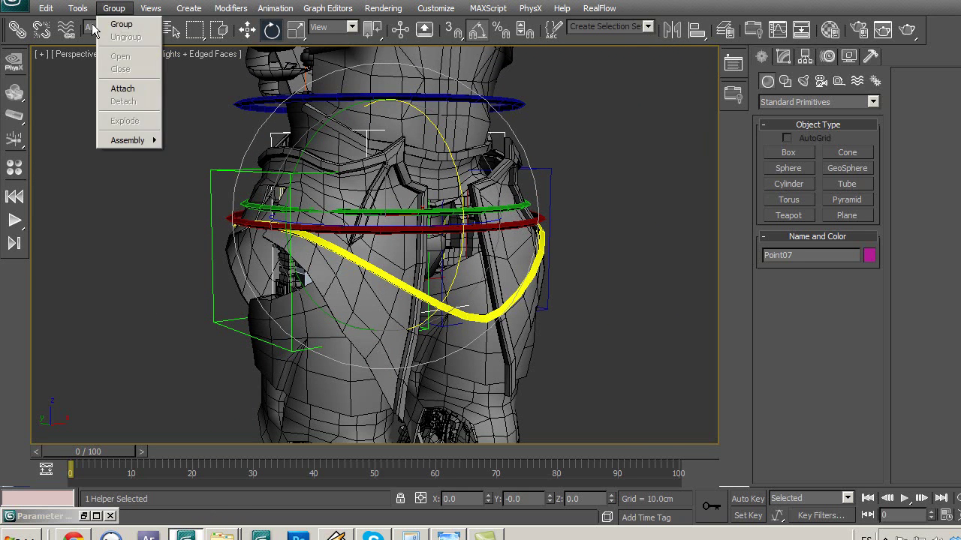
pyautogui.click(105, 27)
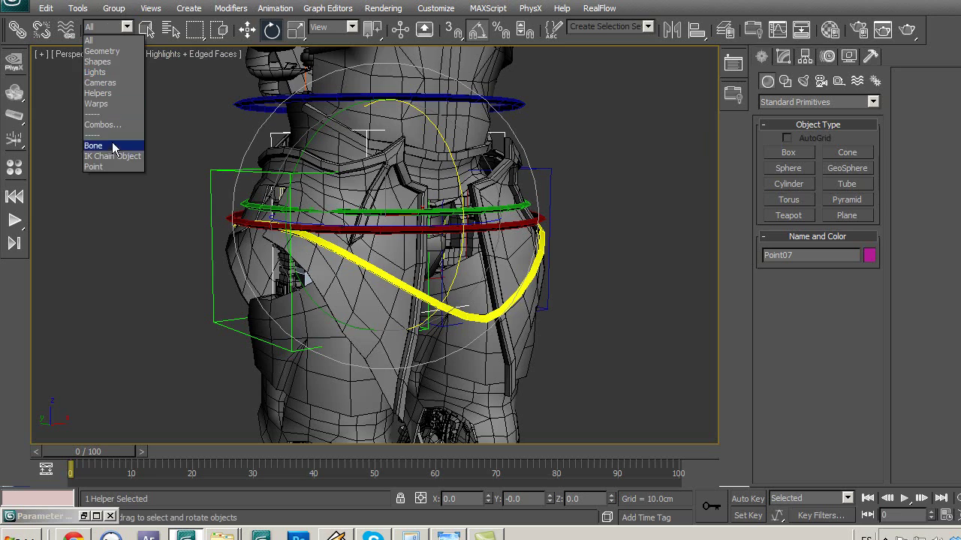
pyautogui.click(111, 167)
pyautogui.keyDown('alt'); pyautogui.moveTo(171, 218); pyautogui.dragTo(235, 195, button='middle'); pyautogui.keyUp('alt')
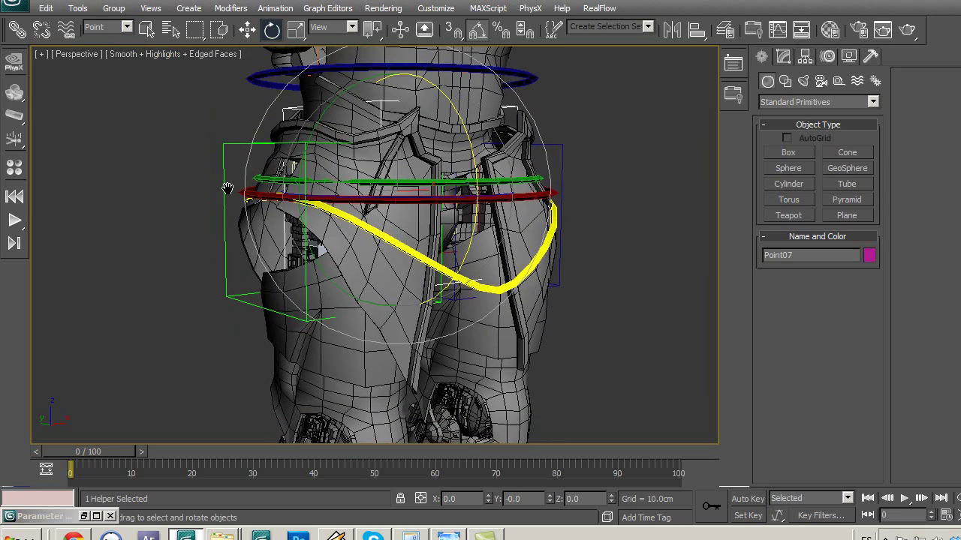
pyautogui.press('F3')
pyautogui.moveTo(425, 270)
pyautogui.keyDown('alt'); pyautogui.mouseDown(button='middle')
pyautogui.moveTo(581, 259)
pyautogui.moveTo(521, 249)
pyautogui.moveTo(471, 259)
pyautogui.mouseUp(button='middle'); pyautogui.keyUp('alt')
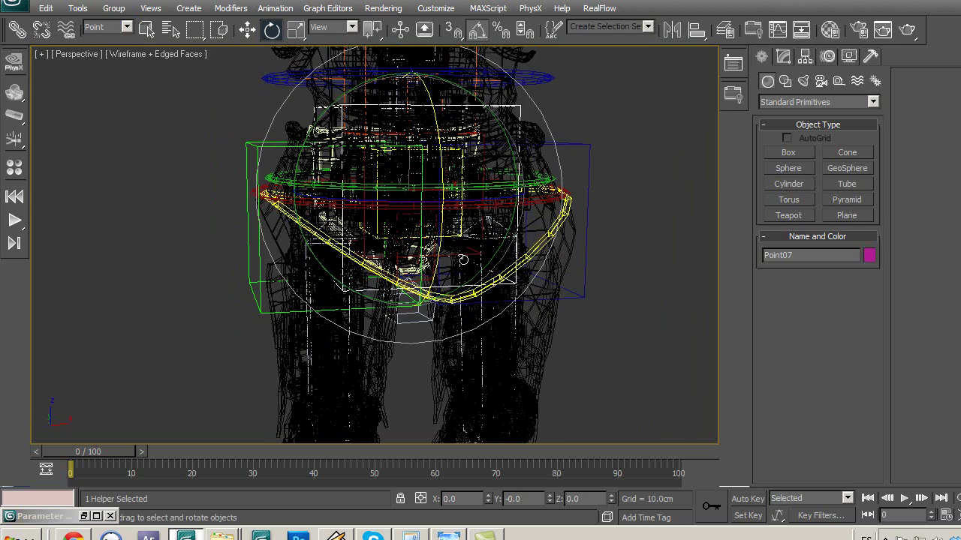
# Select the Point01 hip helper, test its rotation, and rename it Hlp_pelviz
pyautogui.click(462, 257)
pyautogui.keyDown('alt'); pyautogui.moveTo(491, 307); pyautogui.dragTo(523, 296, button='middle'); pyautogui.keyUp('alt')
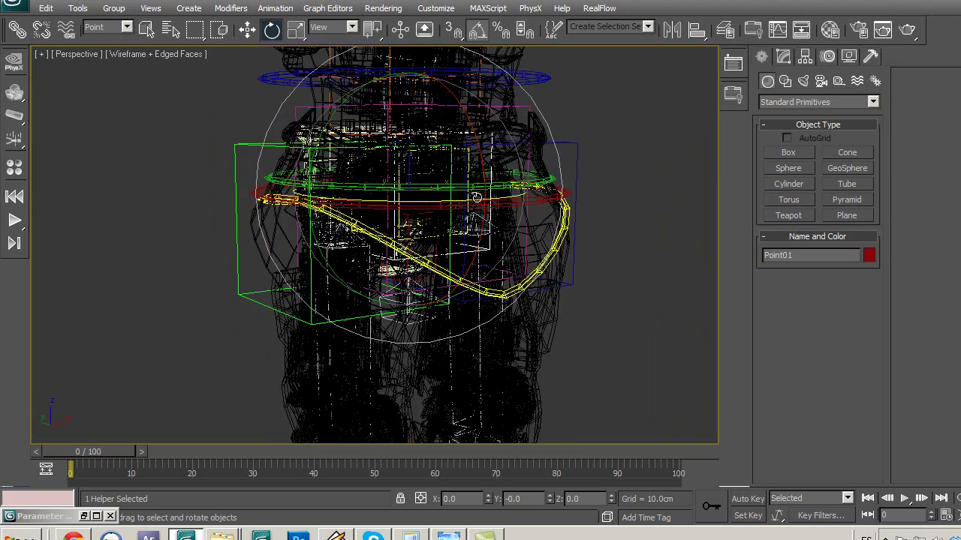
pyautogui.moveTo(486, 179)
pyautogui.mouseDown()
pyautogui.moveTo(485, 162)
pyautogui.moveTo(535, 325)
pyautogui.mouseUp()
pyautogui.click(816, 259)
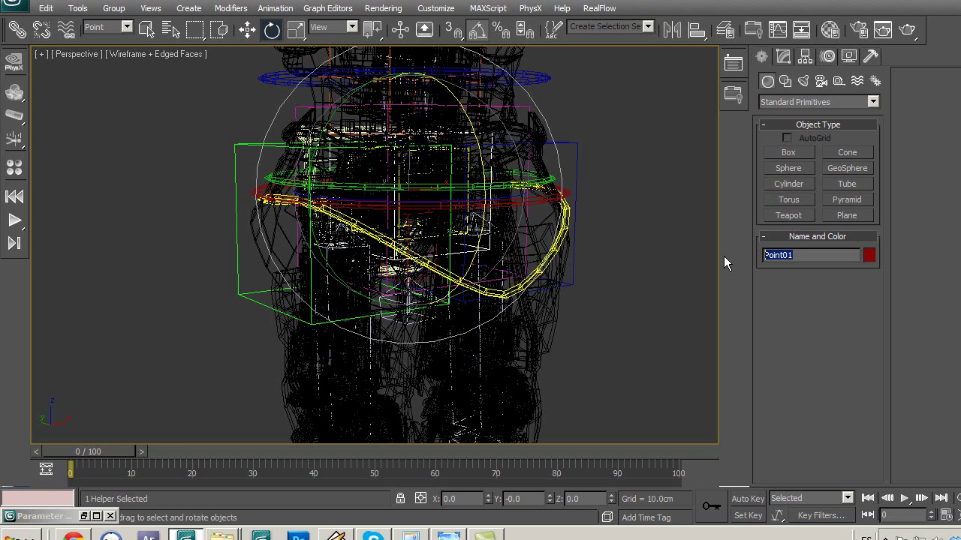
pyautogui.write('Hlp_')
pyautogui.write('pel')
# Select the magenta Point07 helper, test-rotate it, and undo the rotation
pyautogui.moveTo(624, 275)
pyautogui.mouseDown(button='middle')
pyautogui.moveTo(612, 278)
pyautogui.moveTo(654, 230)
pyautogui.moveTo(633, 302)
pyautogui.moveTo(544, 122)
pyautogui.mouseUp(button='middle')
pyautogui.click(538, 90)
pyautogui.moveTo(491, 153)
pyautogui.mouseDown()
pyautogui.moveTo(481, 139)
pyautogui.moveTo(496, 160)
pyautogui.mouseUp()
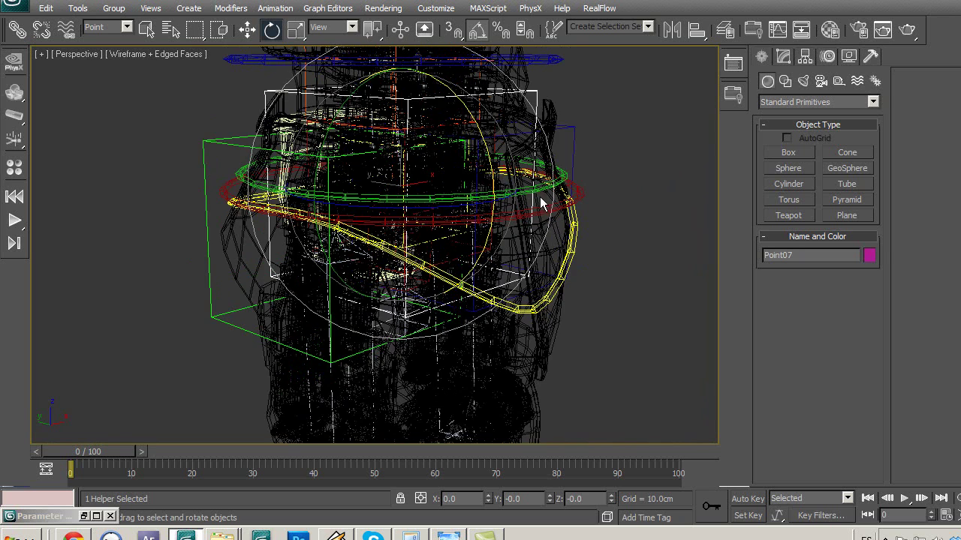
pyautogui.hotkey('ctrl', 'z')
pyautogui.hotkey('ctrl', 'z')
pyautogui.moveTo(603, 220); pyautogui.dragTo(575, 220)
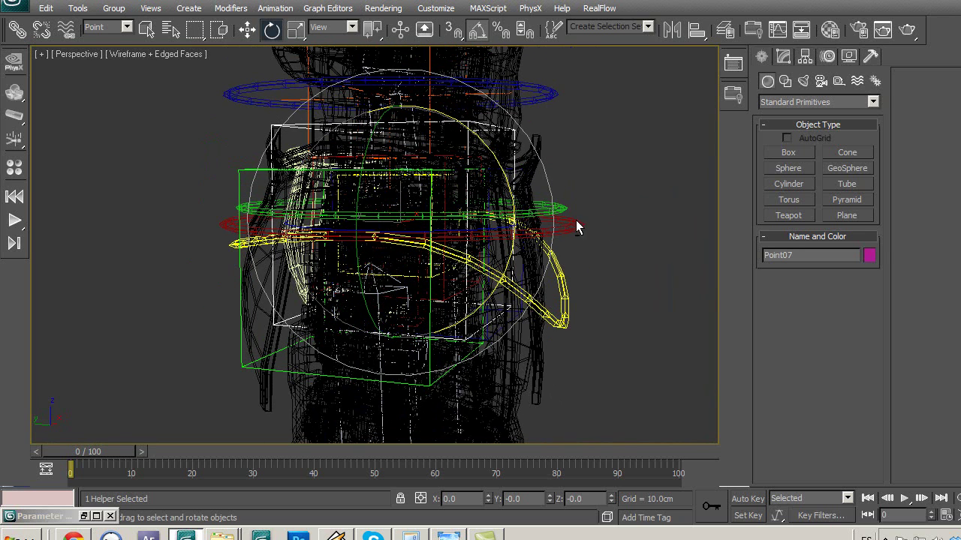
# Shrink Point07's helper size to 137.66 and rename it hlp_columna1
pyautogui.click(785, 57)
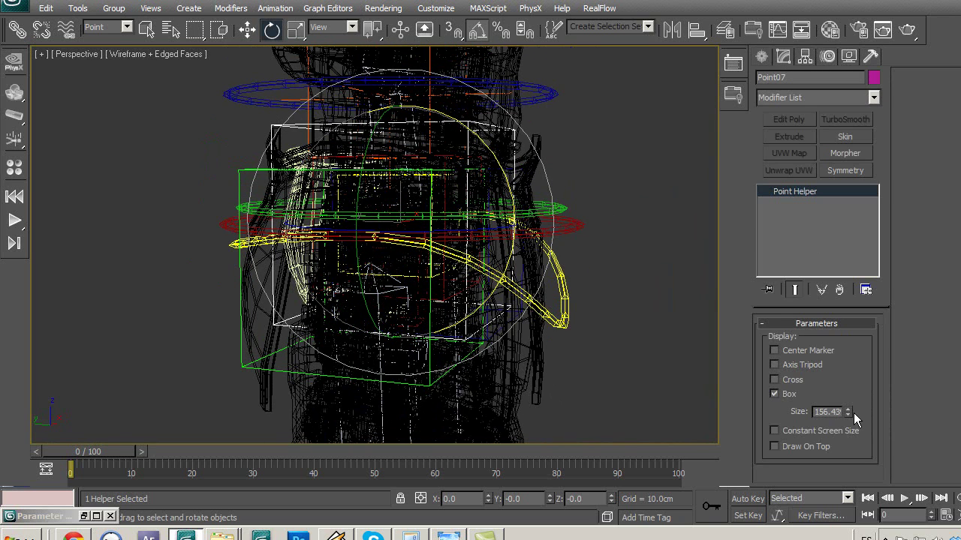
pyautogui.moveTo(850, 414); pyautogui.dragTo(865, 422)
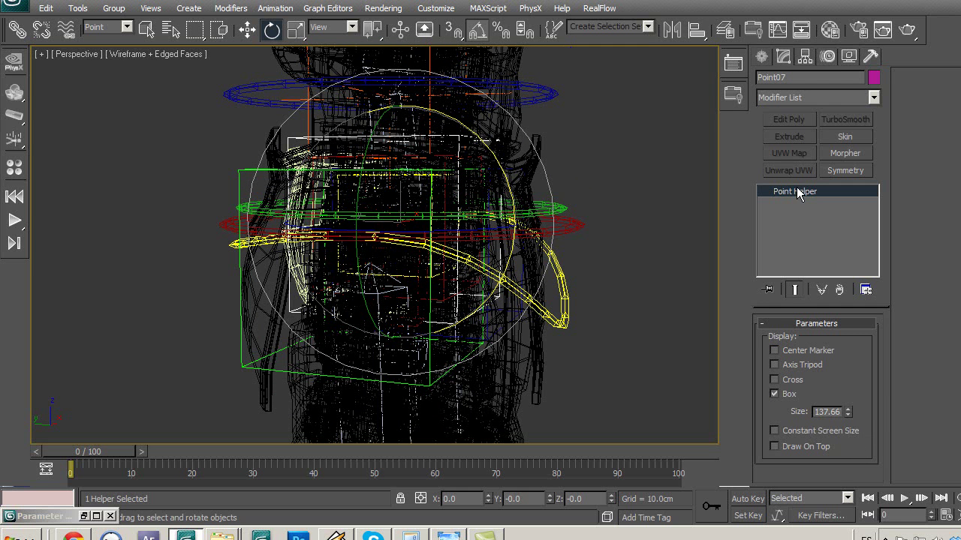
pyautogui.doubleClick(795, 80)
pyautogui.write('hlp_columna1')
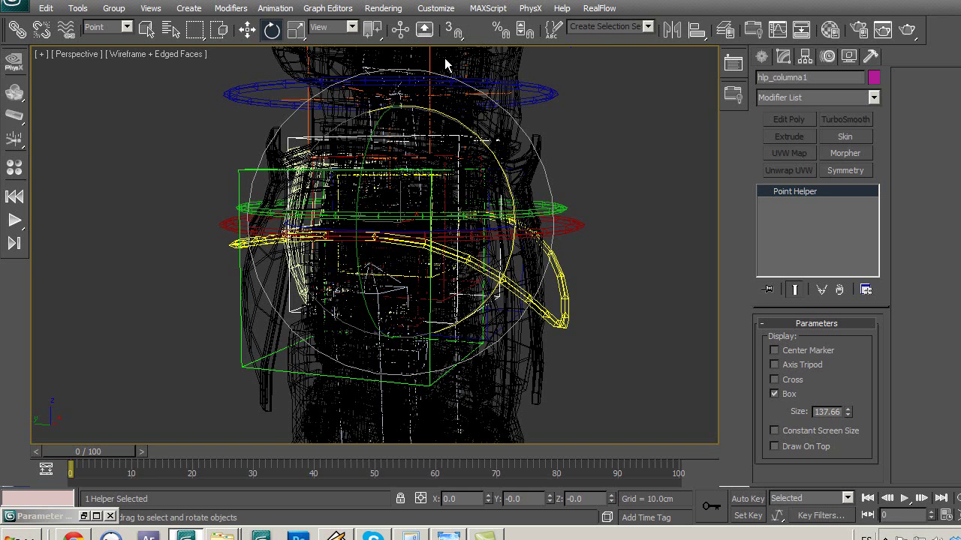
# Select the orange Point05 chest helper and test-rotate it, then reset its rotation
pyautogui.moveTo(307, 72); pyautogui.dragTo(307, 158, button='middle')
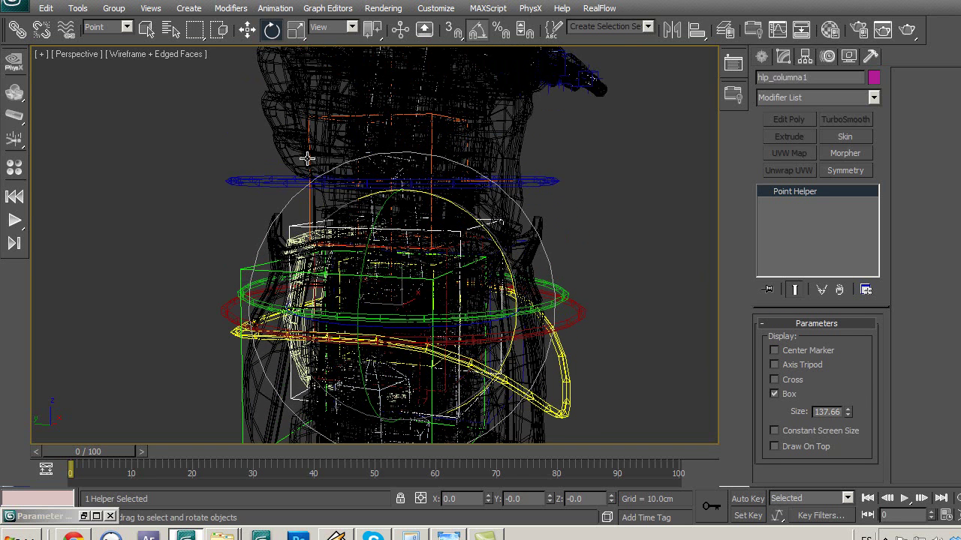
pyautogui.click(307, 158)
pyautogui.moveTo(497, 139)
pyautogui.mouseDown()
pyautogui.moveTo(507, 154)
pyautogui.moveTo(494, 130)
pyautogui.mouseUp()
pyautogui.moveTo(455, 161); pyautogui.dragTo(456, 275, button='middle')
# Rename Point05 to hlp_pecho, then reframe the hips and select Hlp_pelviz
pyautogui.click(818, 78)
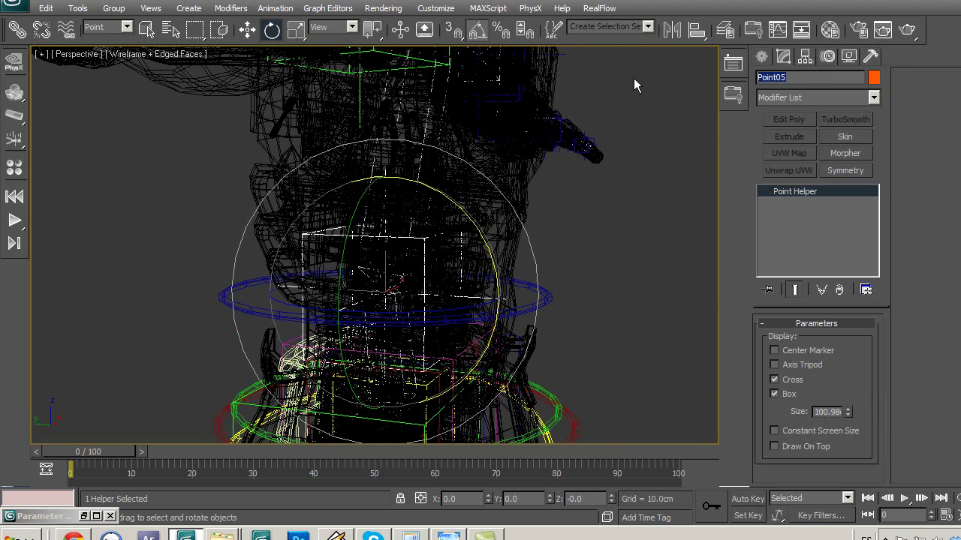
pyautogui.write('h')
pyautogui.moveTo(538, 237)
pyautogui.mouseDown(button='middle')
pyautogui.moveTo(545, 254)
pyautogui.moveTo(576, 162)
pyautogui.mouseUp(button='middle')
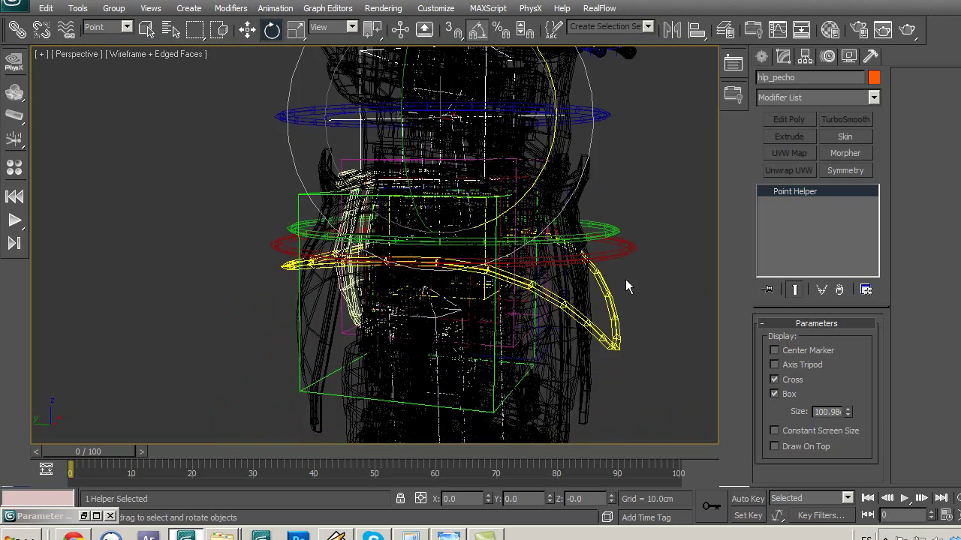
pyautogui.keyDown('alt'); pyautogui.moveTo(625, 279); pyautogui.dragTo(584, 291, button='middle'); pyautogui.keyUp('alt')
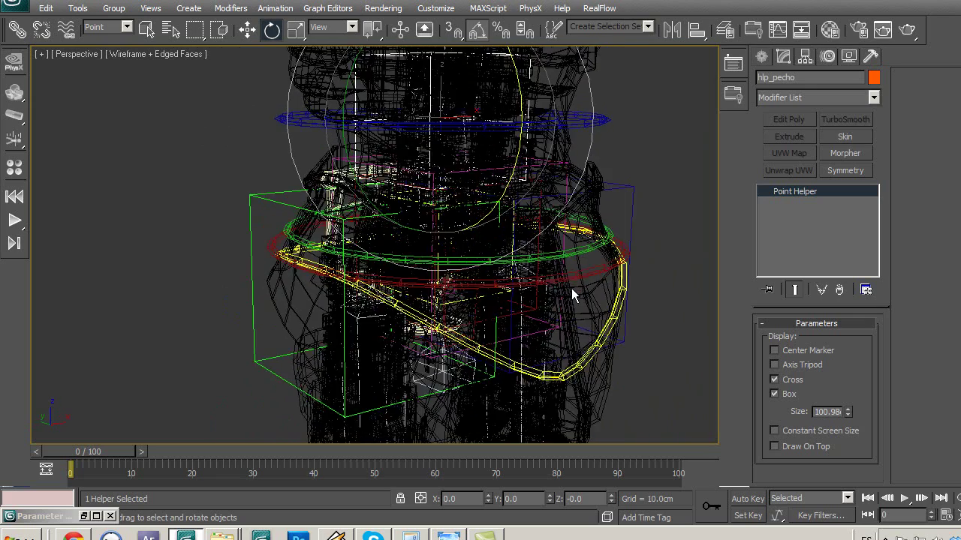
pyautogui.moveTo(583, 291)
pyautogui.keyDown('alt'); pyautogui.mouseDown(button='middle')
pyautogui.moveTo(541, 343)
pyautogui.moveTo(515, 306)
pyautogui.mouseUp(button='middle'); pyautogui.keyUp('alt')
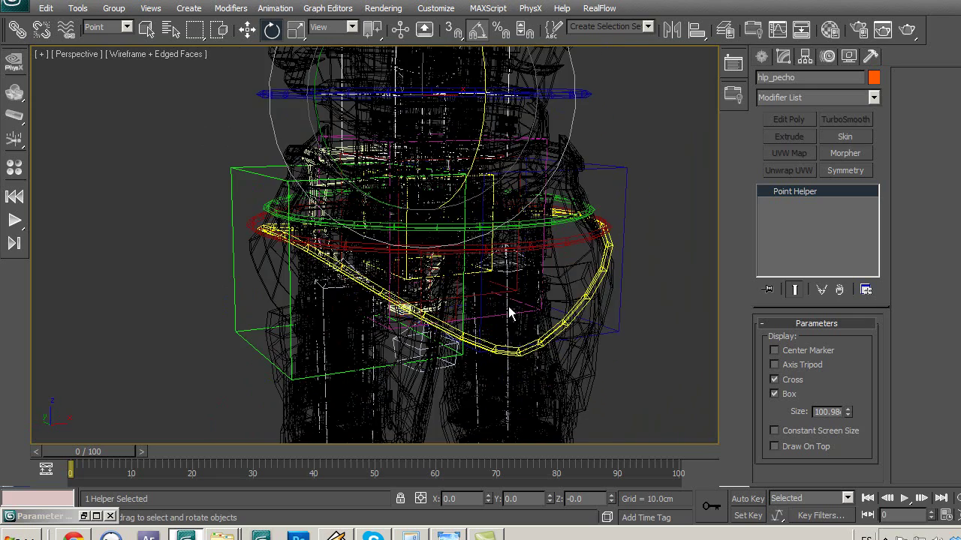
pyautogui.click(490, 294)
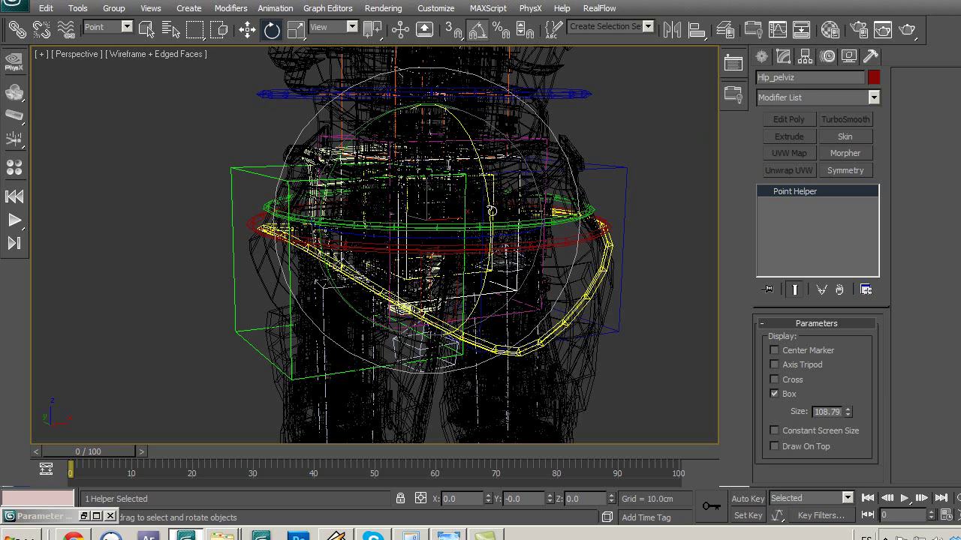
# Test-rotate Hlp_pelviz, choose Select and Link, and reset the selection filter to All
pyautogui.moveTo(488, 201); pyautogui.dragTo(493, 261)
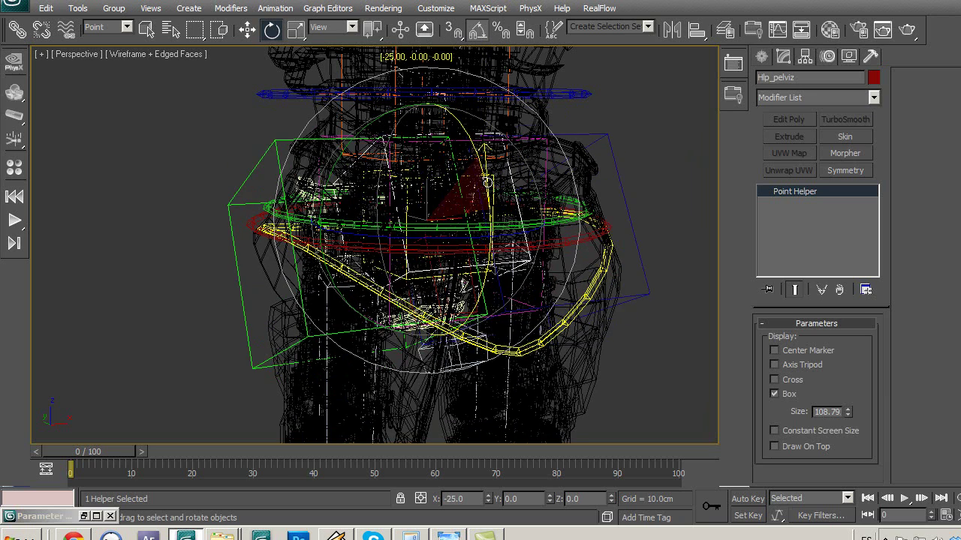
pyautogui.rightClick(493, 260)
pyautogui.click(17, 29)
pyautogui.moveTo(367, 171); pyautogui.dragTo(346, 149, button='middle')
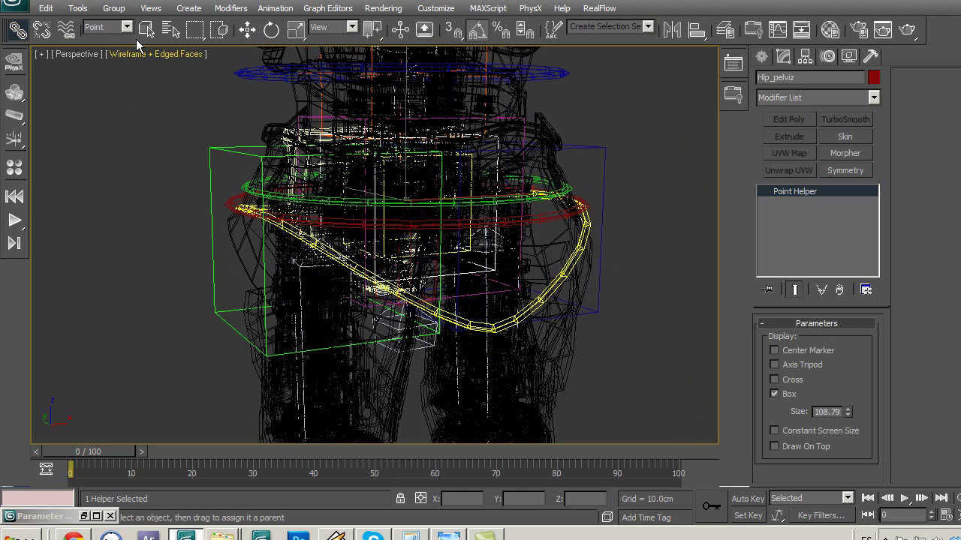
pyautogui.click(97, 29)
pyautogui.click(98, 41)
# Hide the character mesh and link Hlp_pelviz to the spline control as its parent
pyautogui.moveTo(483, 295)
pyautogui.keyDown('alt'); pyautogui.mouseDown(button='middle')
pyautogui.moveTo(522, 297)
pyautogui.moveTo(514, 286)
pyautogui.mouseUp(button='middle'); pyautogui.keyUp('alt')
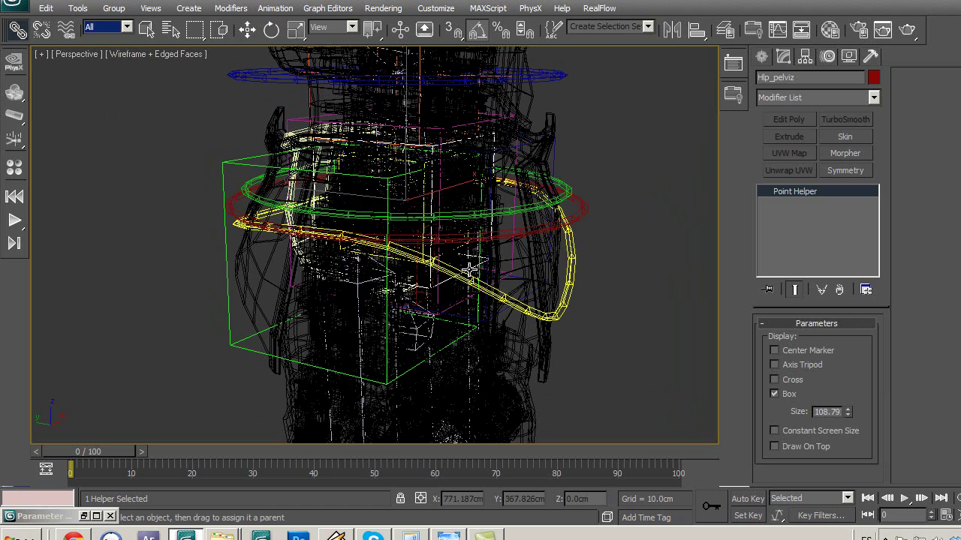
pyautogui.keyDown('alt'); pyautogui.moveTo(475, 271); pyautogui.dragTo(468, 275, button='middle'); pyautogui.keyUp('alt')
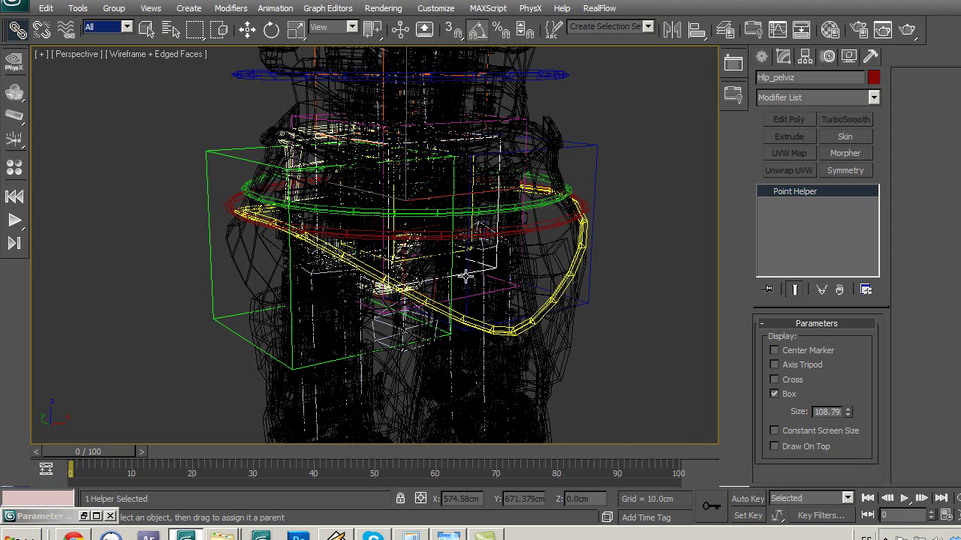
pyautogui.hotkey('shift', 'g')
pyautogui.moveTo(462, 276); pyautogui.dragTo(576, 272)
pyautogui.moveTo(577, 271)
pyautogui.mouseDown(button='middle')
pyautogui.moveTo(597, 280)
pyautogui.moveTo(592, 315)
pyautogui.moveTo(590, 285)
pyautogui.moveTo(598, 291)
pyautogui.moveTo(568, 253)
pyautogui.moveTo(575, 275)
pyautogui.moveTo(596, 283)
pyautogui.moveTo(578, 277)
pyautogui.mouseUp(button='middle')
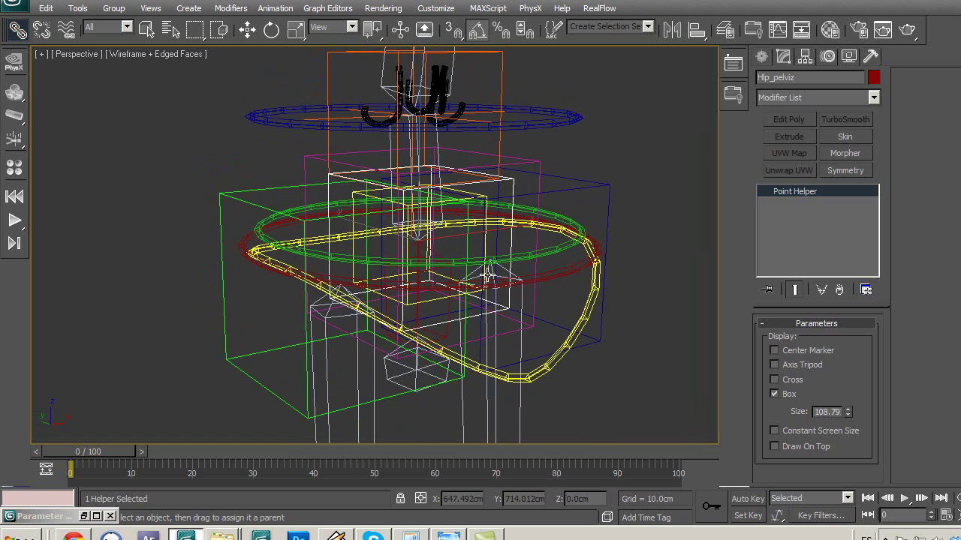
# Select Point03, test-rotate it 10° about X, and undo the rotation
pyautogui.click(353, 229)
pyautogui.click(271, 30)
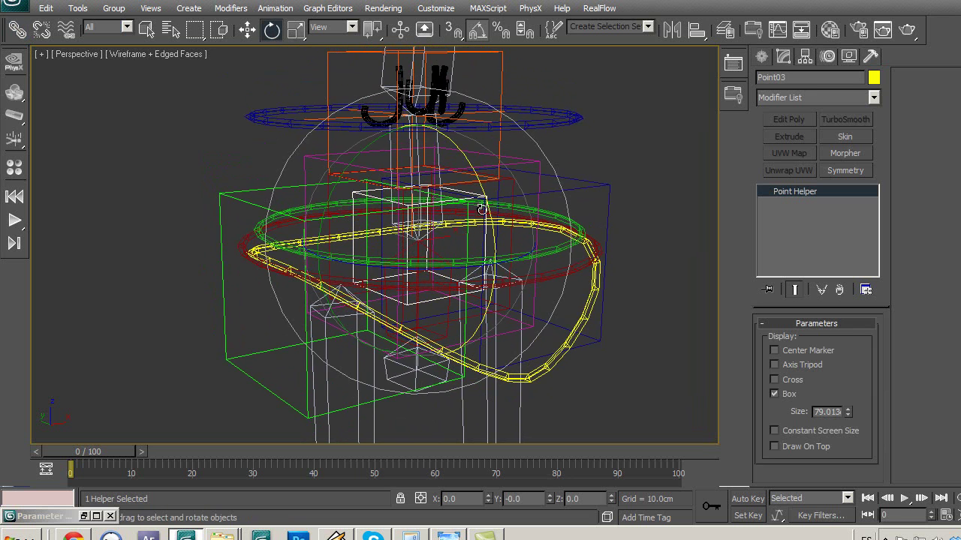
pyautogui.moveTo(489, 205); pyautogui.dragTo(496, 212)
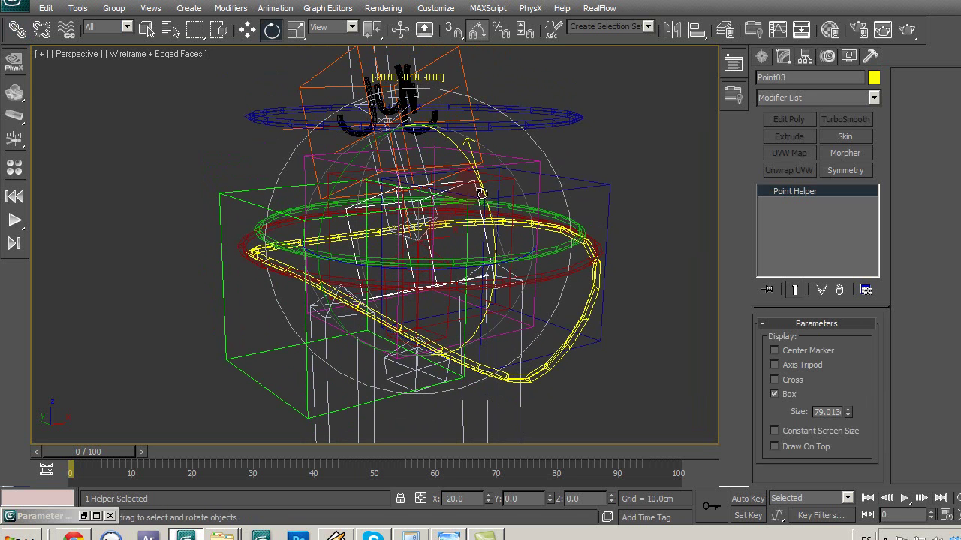
pyautogui.hotkey('ctrl', 'z')
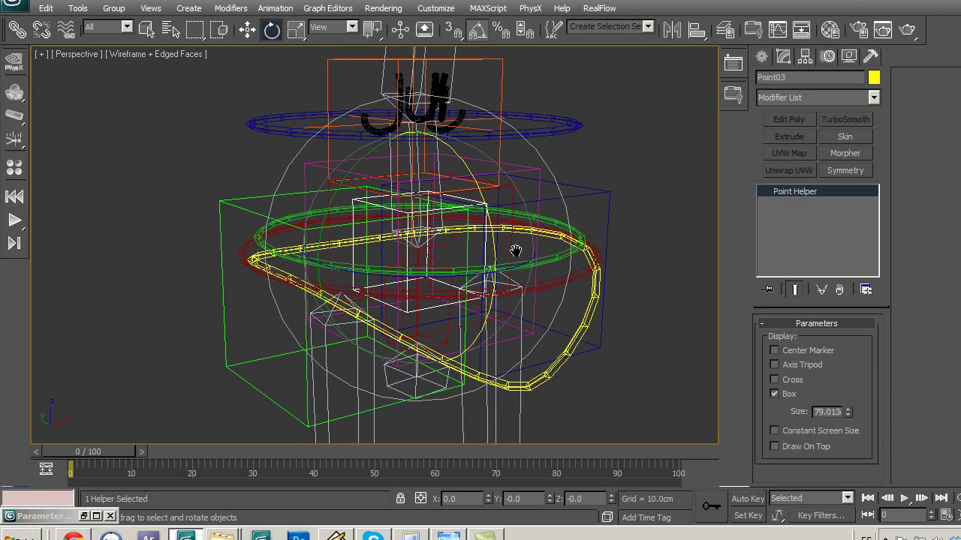
pyautogui.moveTo(497, 265)
pyautogui.keyDown('alt'); pyautogui.mouseDown(button='middle')
pyautogui.moveTo(533, 250)
pyautogui.moveTo(459, 160)
pyautogui.mouseUp(button='middle'); pyautogui.keyUp('alt')
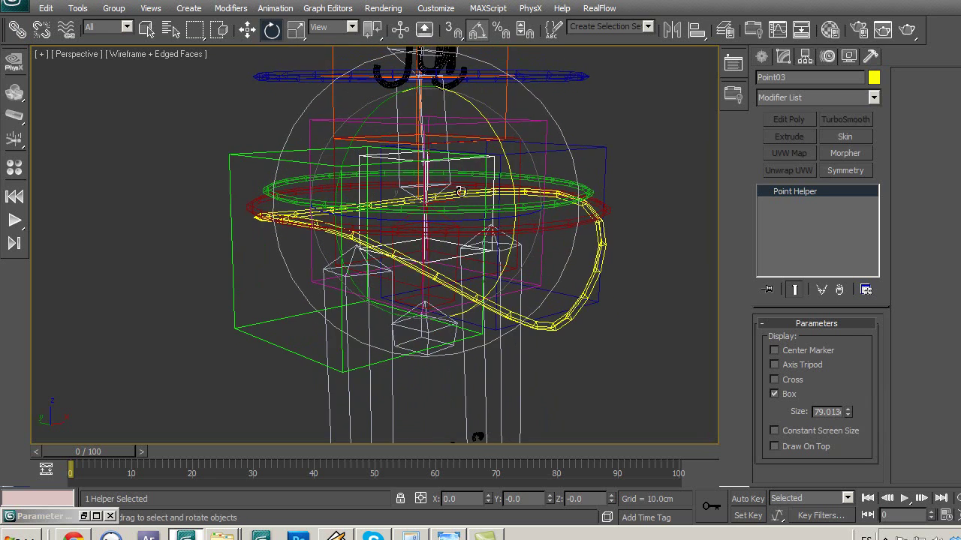
pyautogui.keyDown('alt'); pyautogui.moveTo(493, 211); pyautogui.dragTo(475, 213, button='middle'); pyautogui.keyUp('alt')
# Rename the Point03 helper to hlp_columa00
pyautogui.click(801, 79)
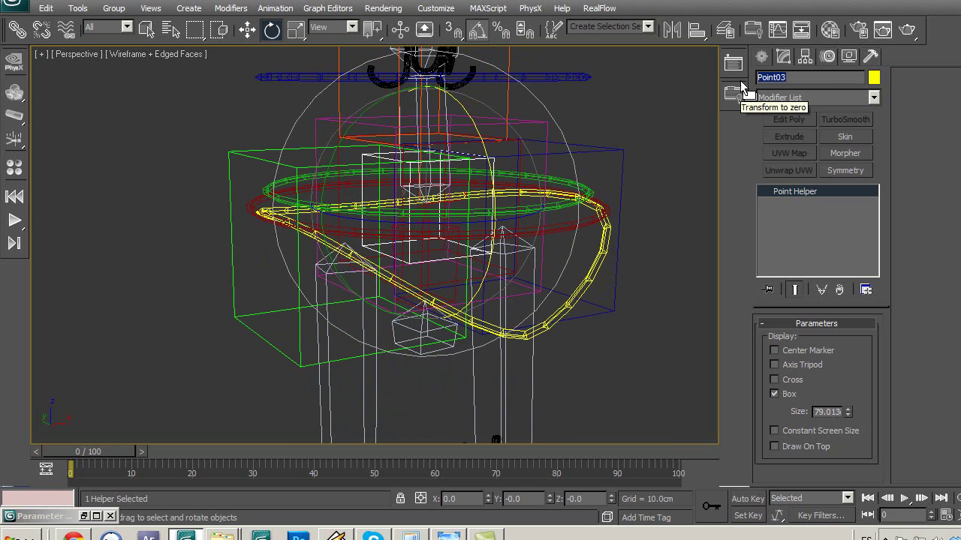
pyautogui.write('hlp_columa00')
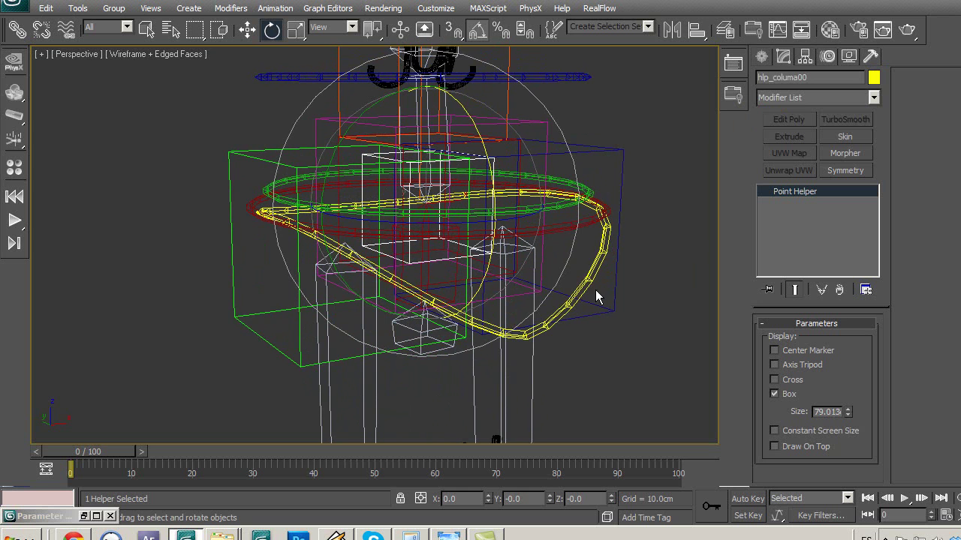
pyautogui.moveTo(538, 230)
pyautogui.keyDown('alt'); pyautogui.mouseDown(button='middle')
pyautogui.moveTo(520, 197)
pyautogui.moveTo(508, 207)
pyautogui.moveTo(530, 231)
pyautogui.mouseUp(button='middle'); pyautogui.keyUp('alt')
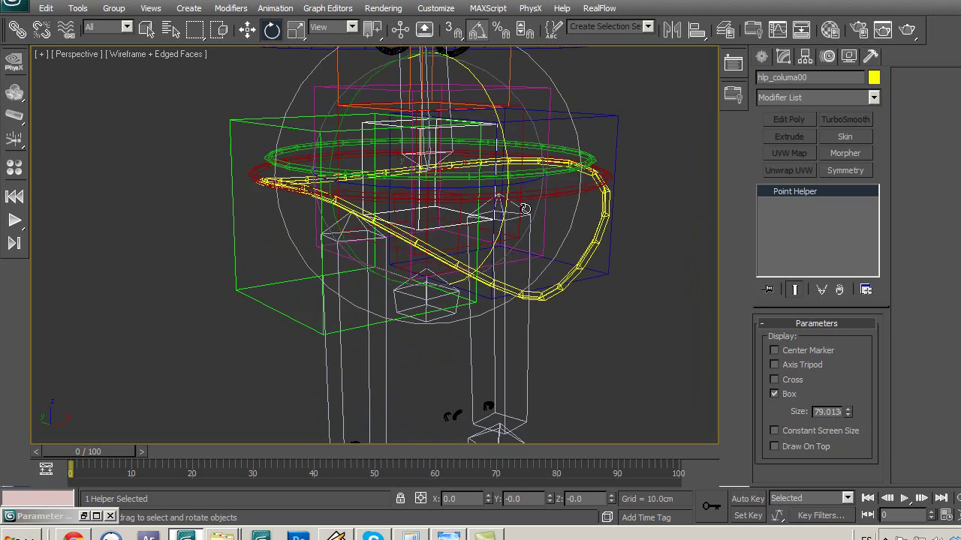
pyautogui.moveTo(562, 272)
pyautogui.keyDown('alt'); pyautogui.mouseDown(button='middle')
pyautogui.moveTo(519, 257)
pyautogui.moveTo(553, 253)
pyautogui.moveTo(524, 246)
pyautogui.mouseUp(button='middle'); pyautogui.keyUp('alt')
pyautogui.keyDown('alt'); pyautogui.moveTo(262, 82); pyautogui.dragTo(376, 216, button='middle'); pyautogui.keyUp('alt')
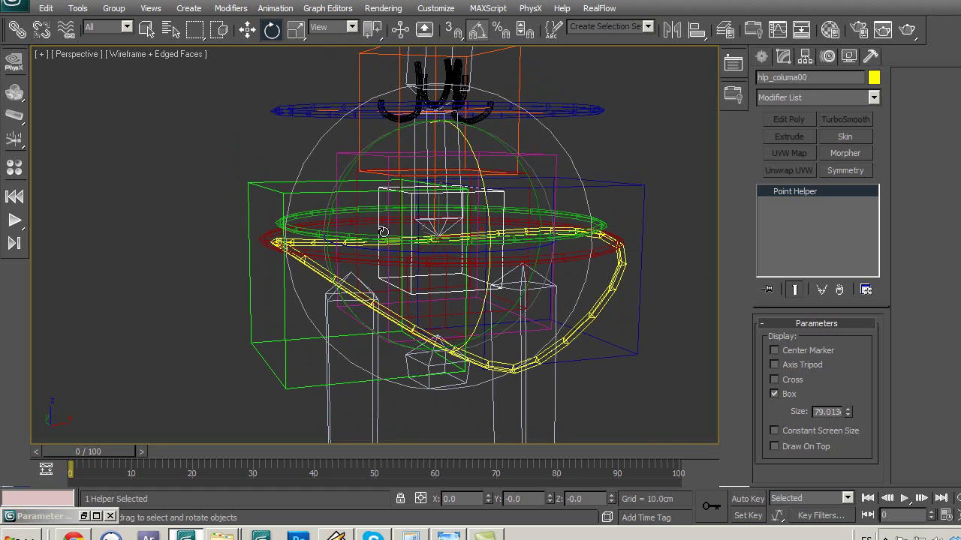
# Freeze hlp_columa00's transforms, confirming the prompt
pyautogui.click(733, 63)
pyautogui.click(576, 338)
pyautogui.keyDown('alt'); pyautogui.moveTo(592, 251); pyautogui.dragTo(585, 273, button='middle'); pyautogui.keyUp('alt')
# Reselect hlp_columa00 after opening and dismissing the wiring menu
pyautogui.click(633, 167)
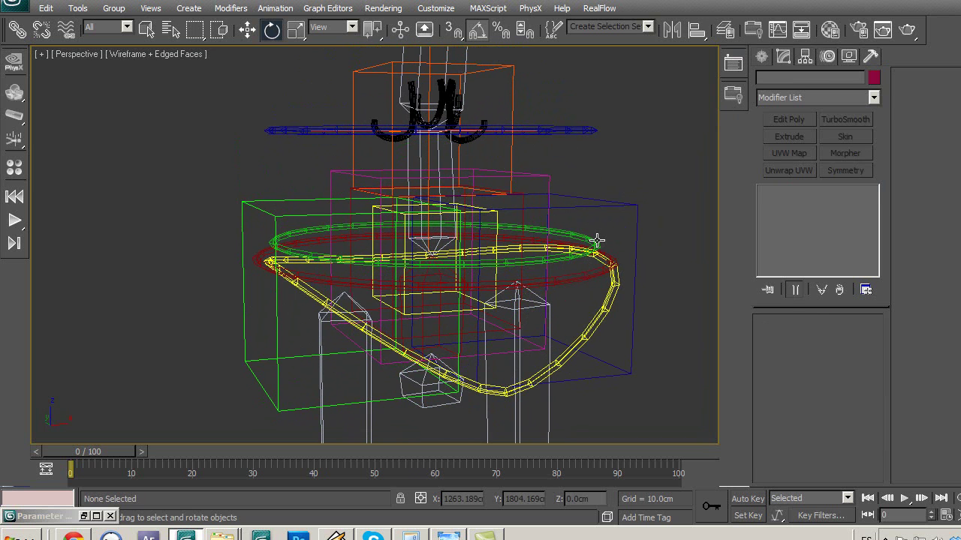
pyautogui.click(597, 240)
pyautogui.click(495, 217)
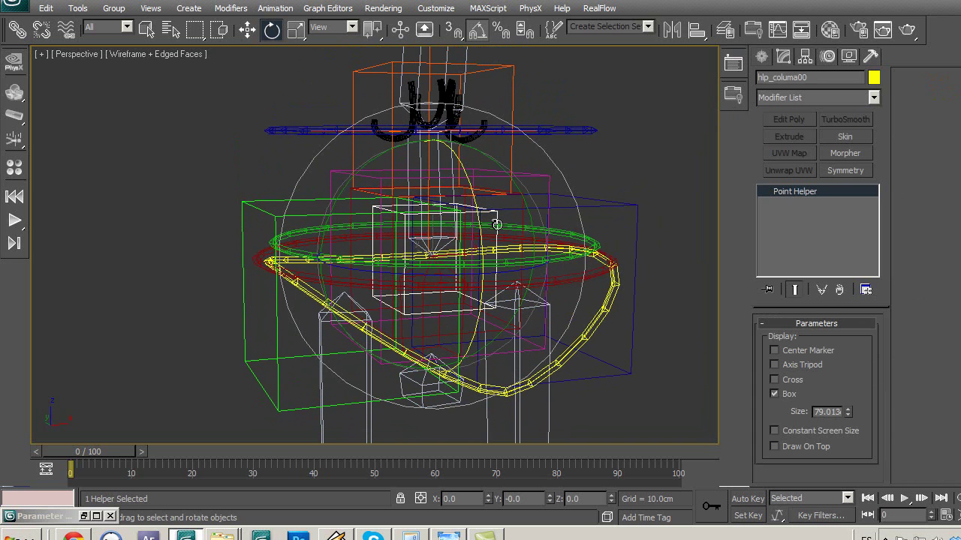
pyautogui.click(378, 257)
pyautogui.moveTo(421, 264)
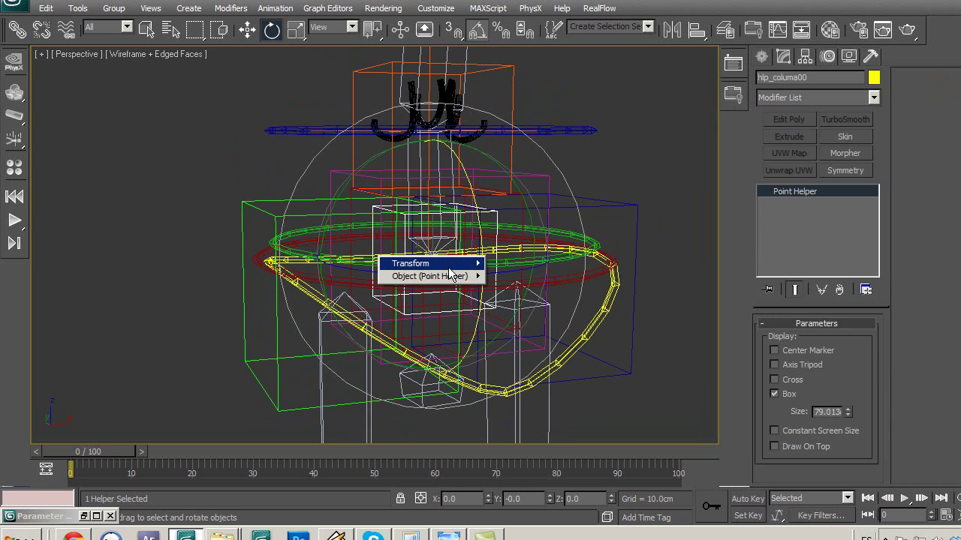
pyautogui.click(335, 187)
pyautogui.click(225, 137)
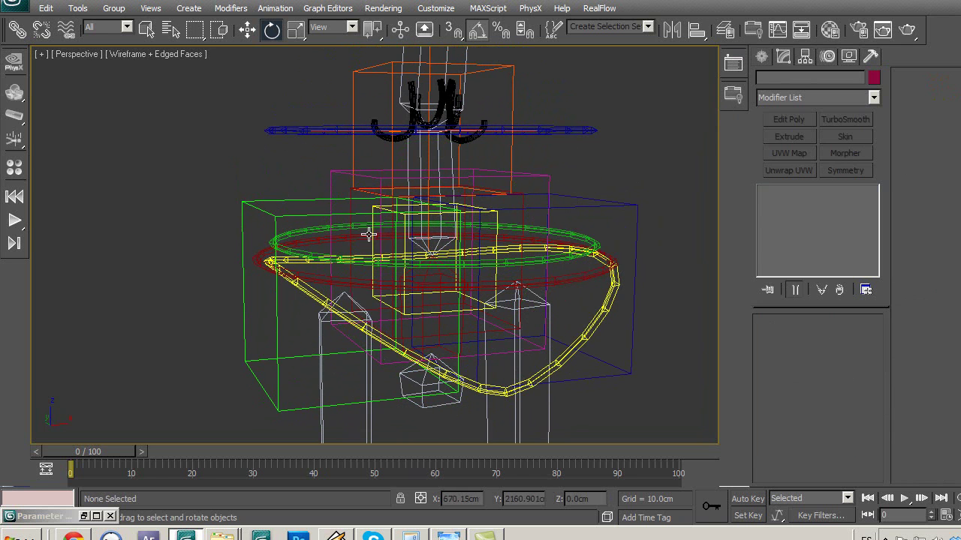
pyautogui.click(377, 207)
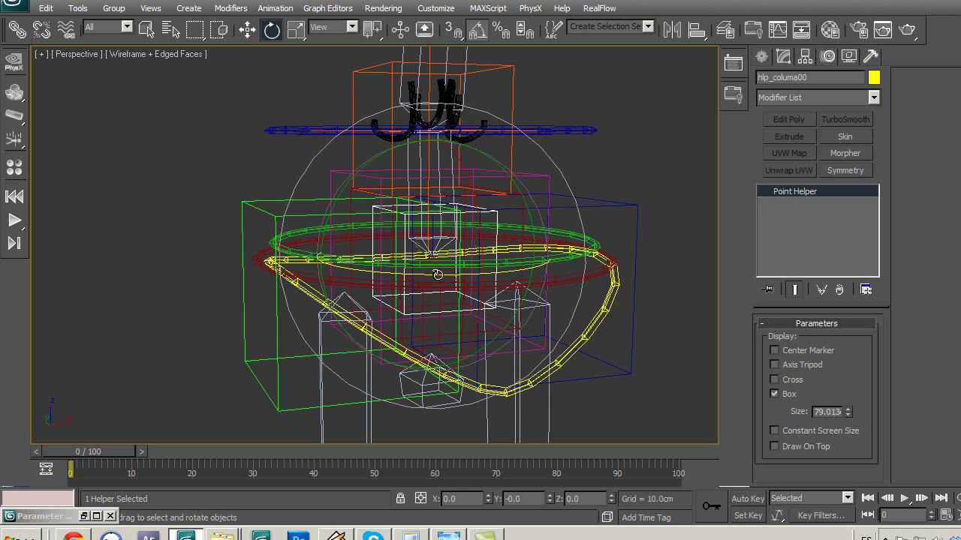
# Set the reference coordinate system to Local, then pick Ctrl_P_robot02
pyautogui.click(351, 26)
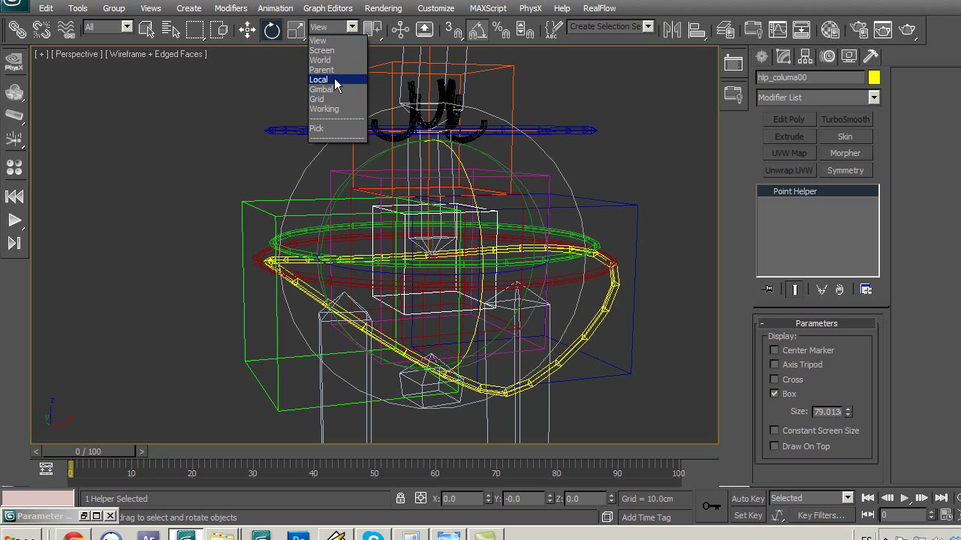
pyautogui.click(336, 80)
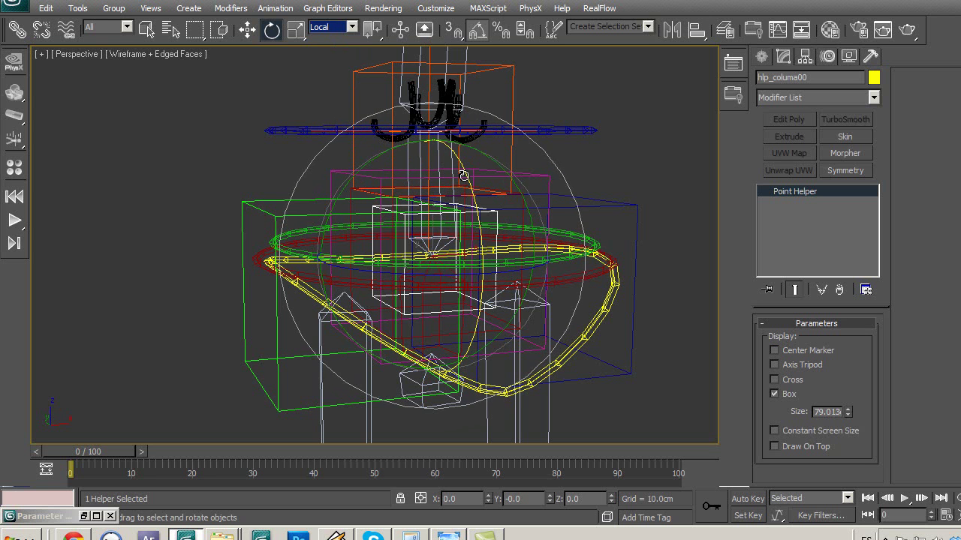
pyautogui.keyDown('alt'); pyautogui.moveTo(479, 258); pyautogui.dragTo(582, 124, button='middle'); pyautogui.keyUp('alt')
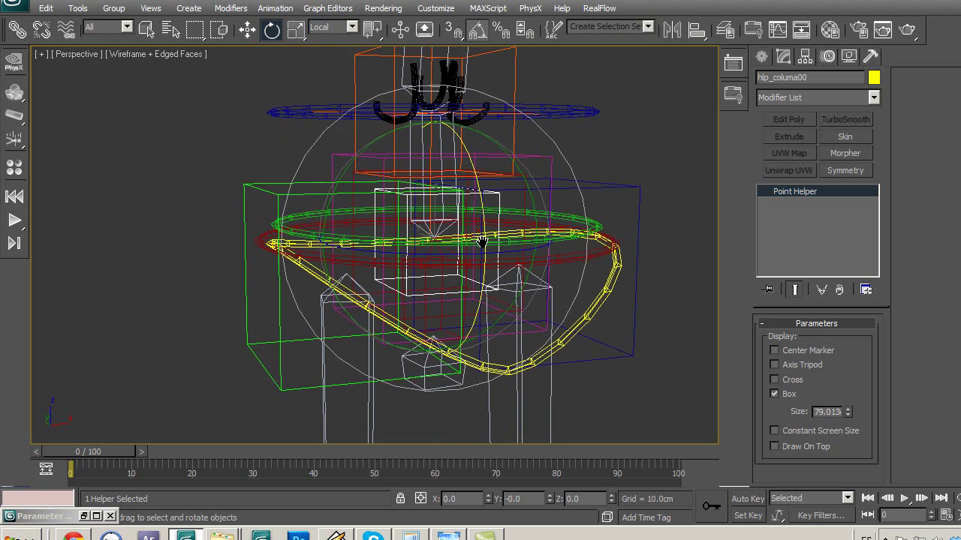
pyautogui.click(595, 230)
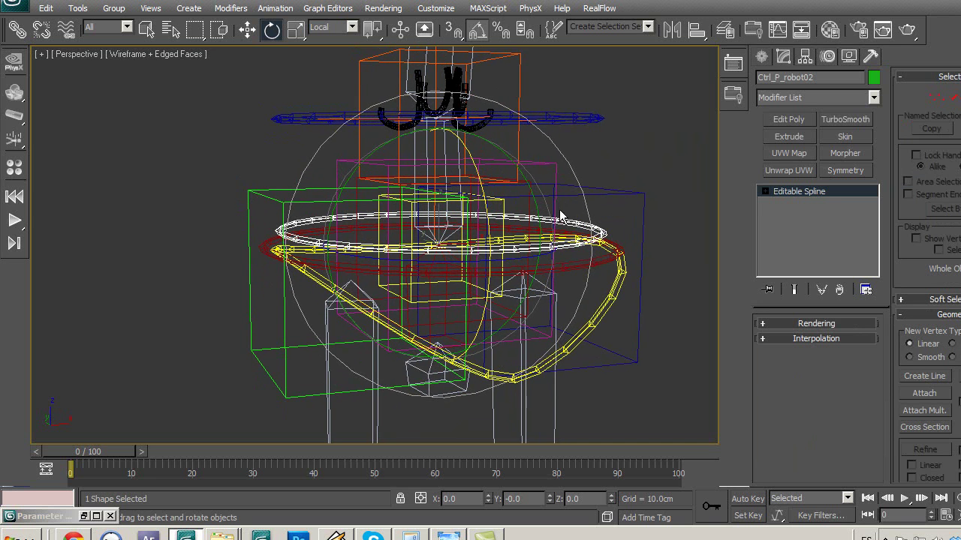
# Start wiring hlp_columa00's X rotation to the green ring, then cancel
pyautogui.click(503, 206)
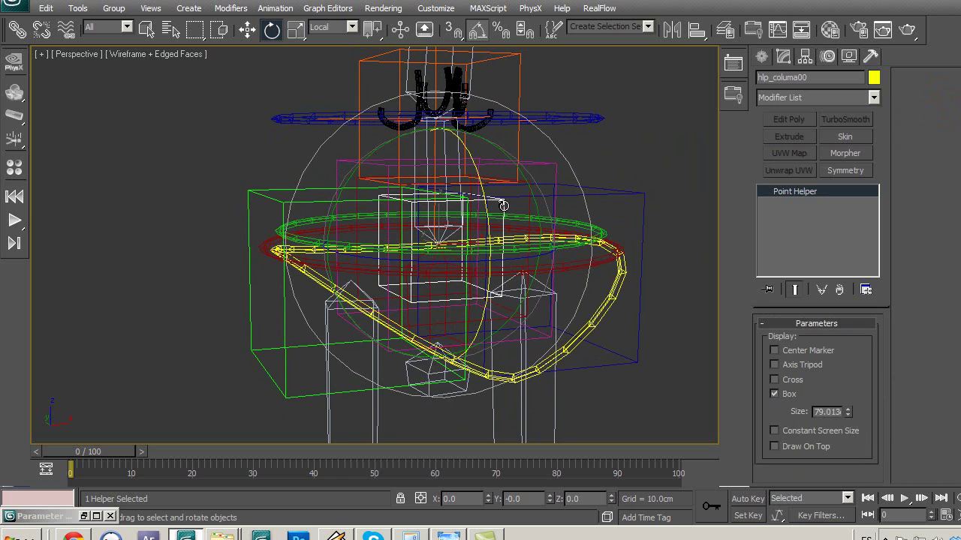
pyautogui.hotkey('ctrl', '5')
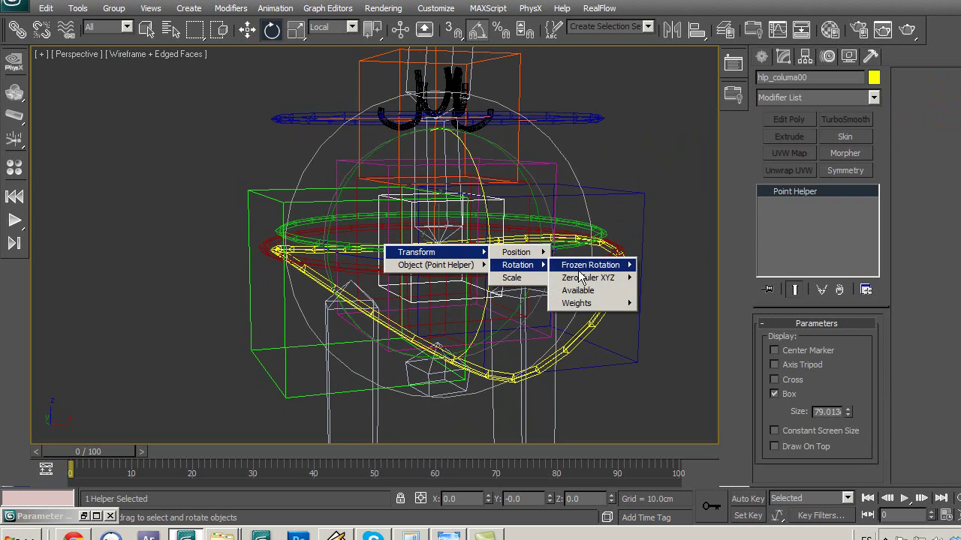
pyautogui.moveTo(588, 278)
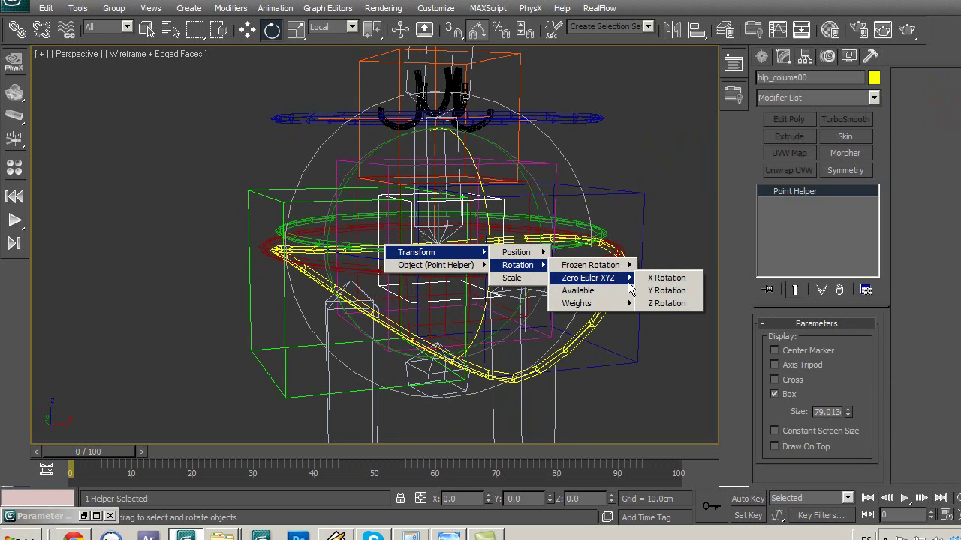
pyautogui.click(672, 278)
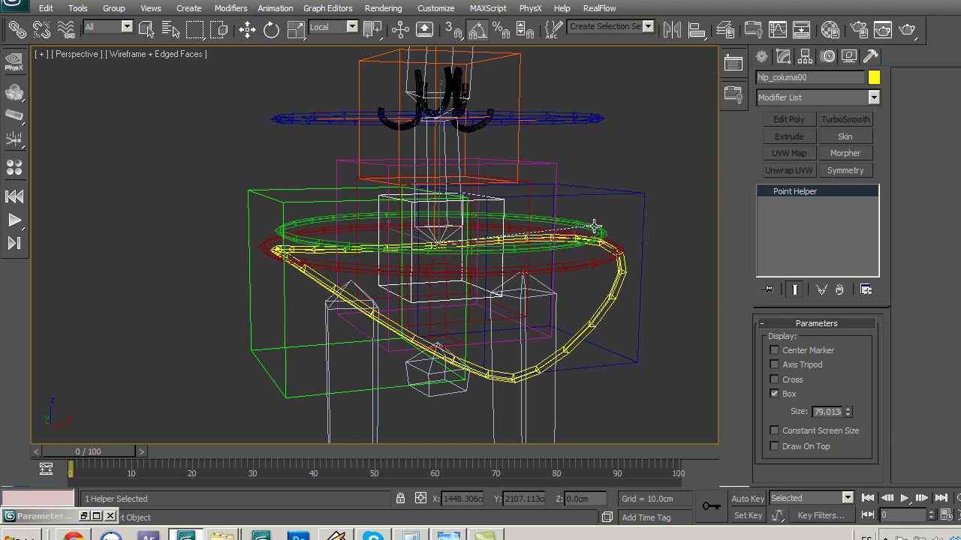
pyautogui.click(537, 229)
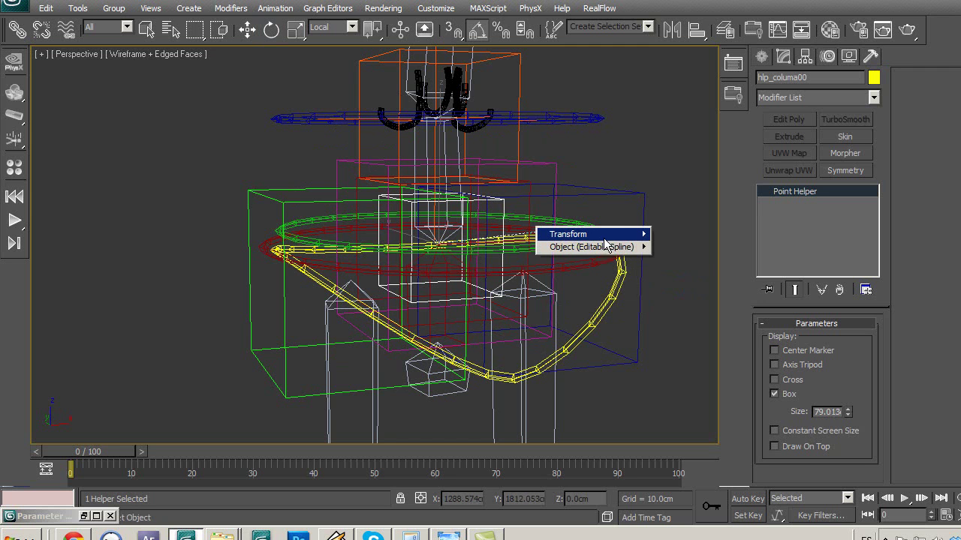
pyautogui.moveTo(677, 247)
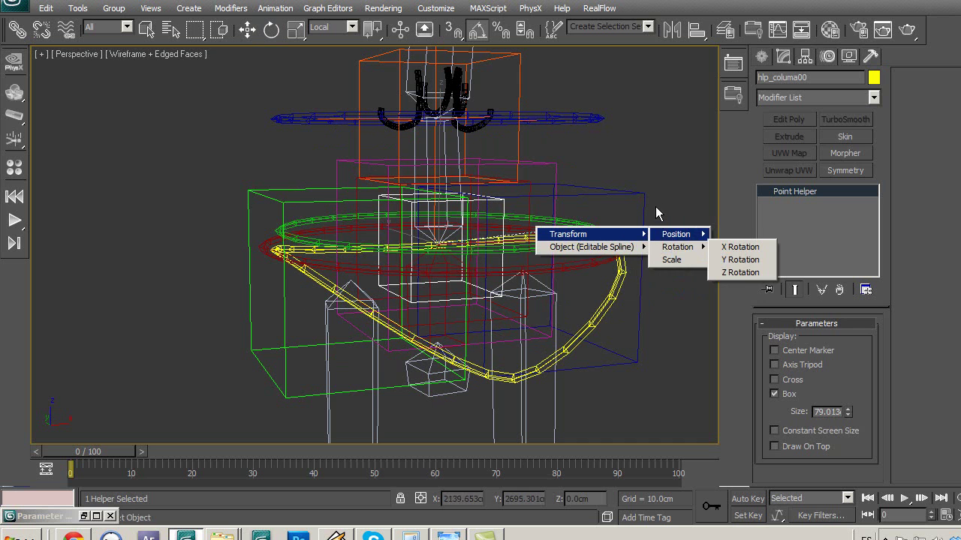
pyautogui.click(660, 154)
# Freeze Ctrl_P_robot02's transforms and select the blue circle Ctrl_P_robot04
pyautogui.click(579, 227)
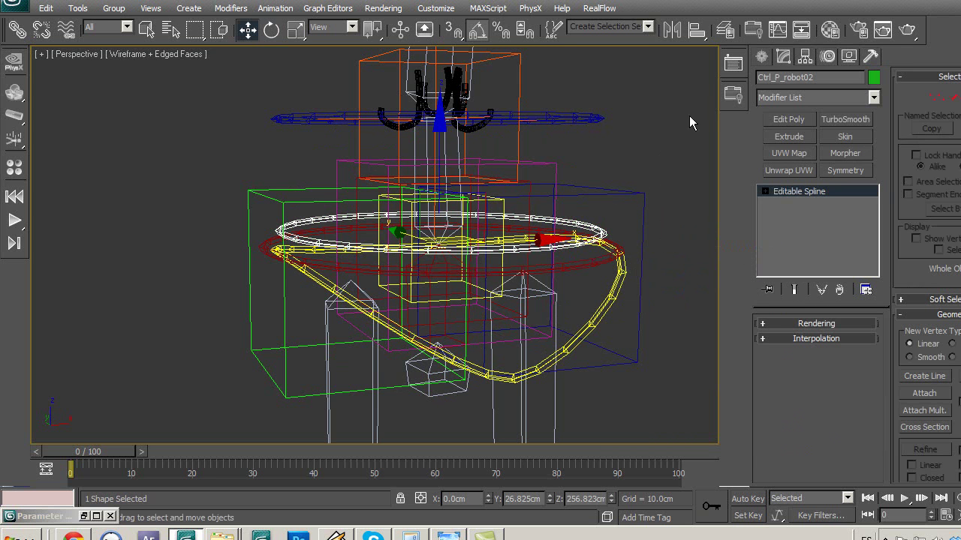
pyautogui.click(733, 63)
pyautogui.click(569, 341)
pyautogui.moveTo(610, 212); pyautogui.dragTo(589, 213, button='middle')
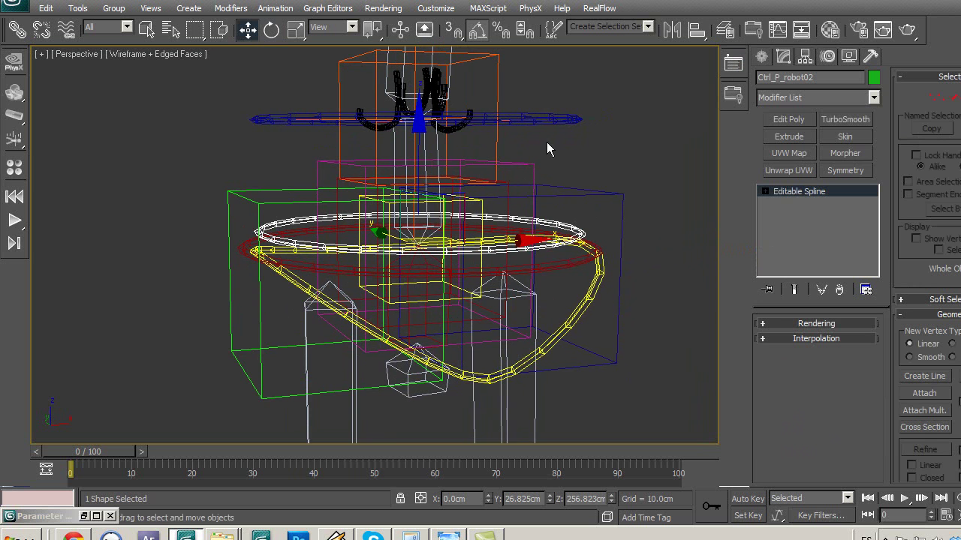
pyautogui.click(572, 121)
# Confirm freezing Ctrl_P_robot04's transforms, then select hlp_columa00
pyautogui.click(726, 69)
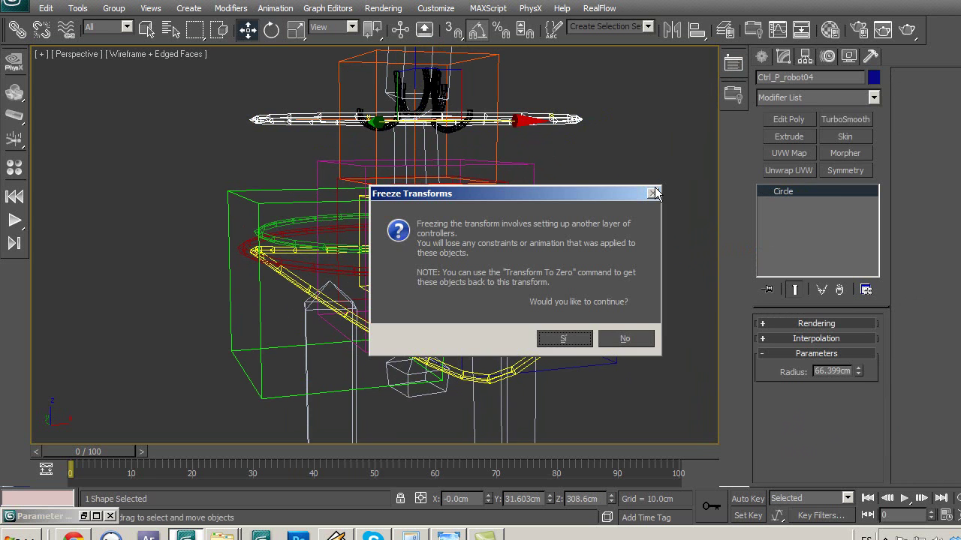
pyautogui.click(588, 344)
pyautogui.keyDown('alt'); pyautogui.moveTo(575, 161); pyautogui.dragTo(568, 208, button='middle'); pyautogui.keyUp('alt')
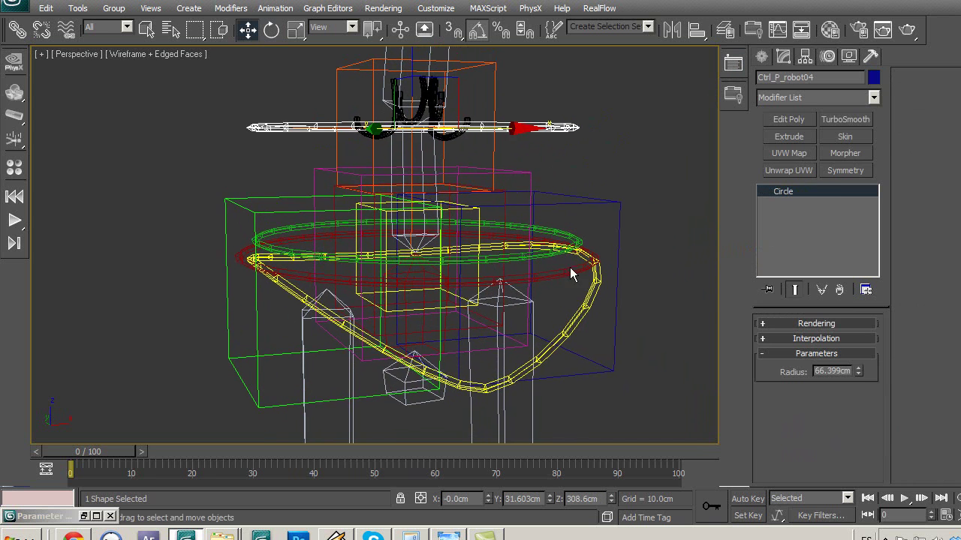
pyautogui.keyDown('alt'); pyautogui.moveTo(589, 247); pyautogui.dragTo(536, 255, button='middle'); pyautogui.keyUp('alt')
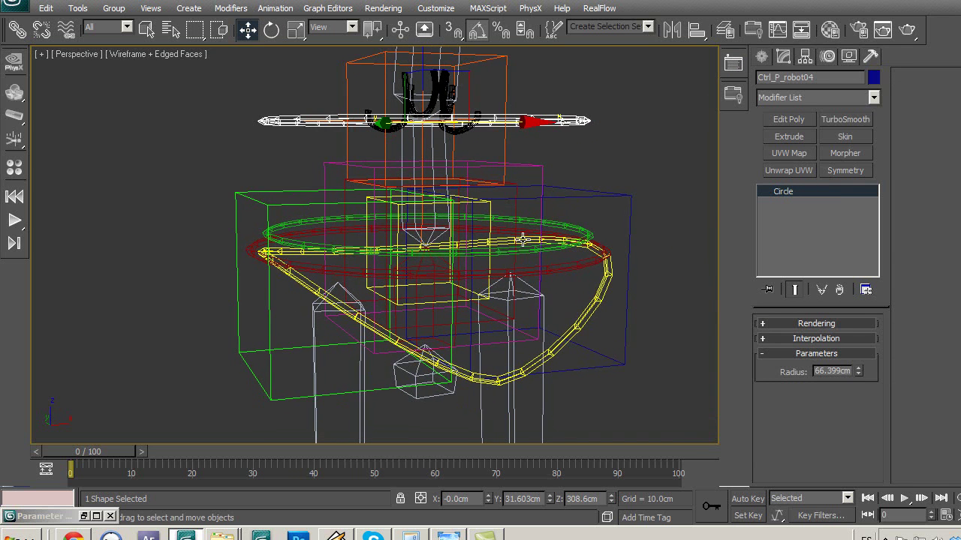
pyautogui.click(523, 240)
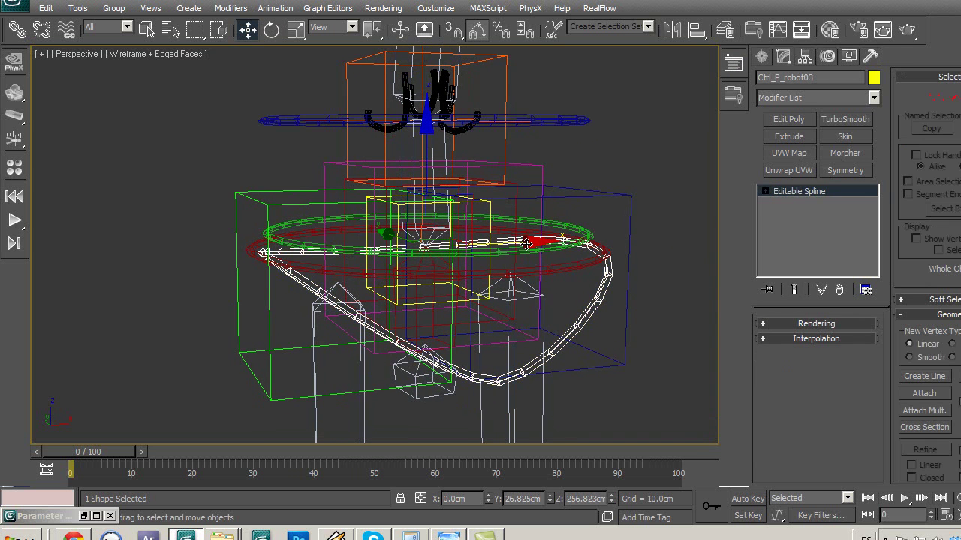
pyautogui.click(630, 158)
pyautogui.click(476, 299)
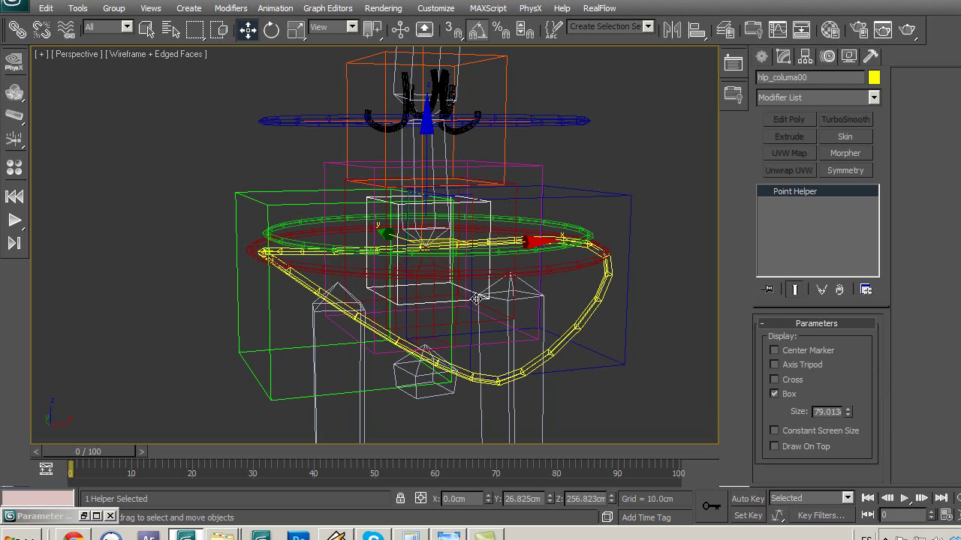
# Open Wire Parameters linking hlp_columa00's X Rotation to Ctrl_P_robot02's X Rotation
pyautogui.hotkey('ctrl', '5')
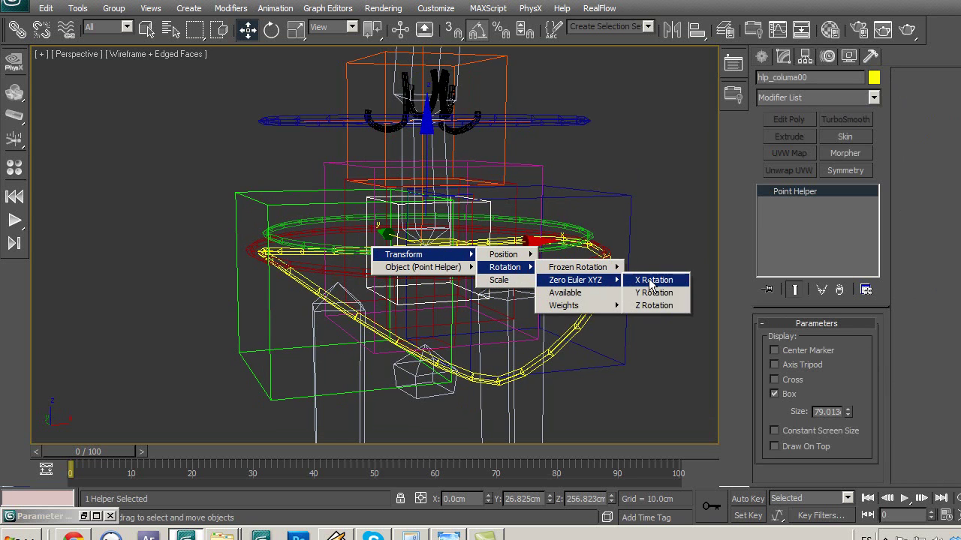
pyautogui.click(651, 279)
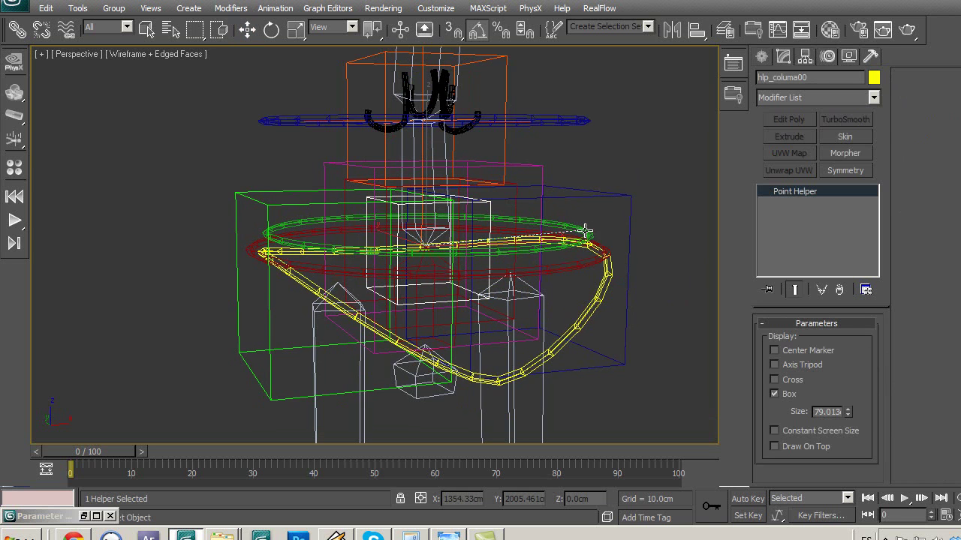
pyautogui.click(586, 232)
pyautogui.moveTo(738, 264)
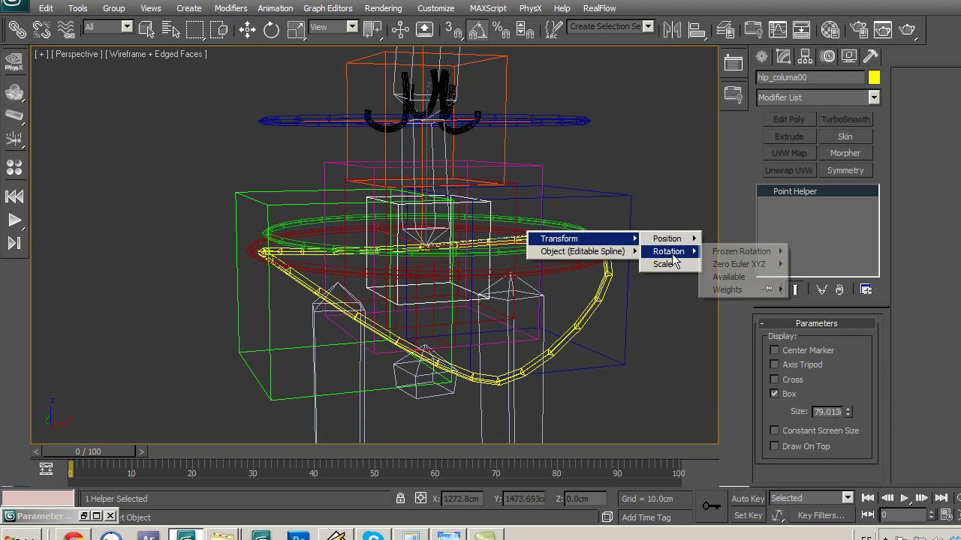
pyautogui.click(822, 265)
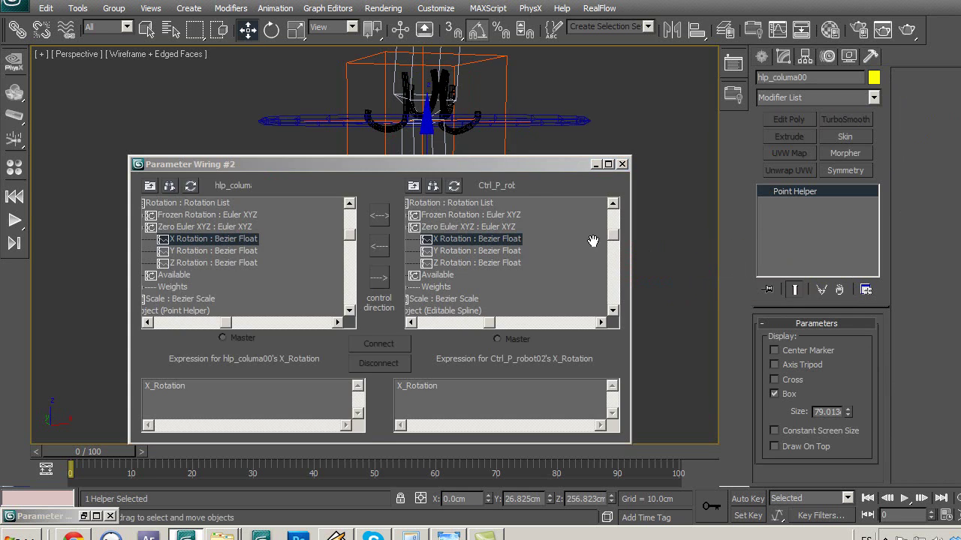
pyautogui.moveTo(517, 170); pyautogui.dragTo(781, 156)
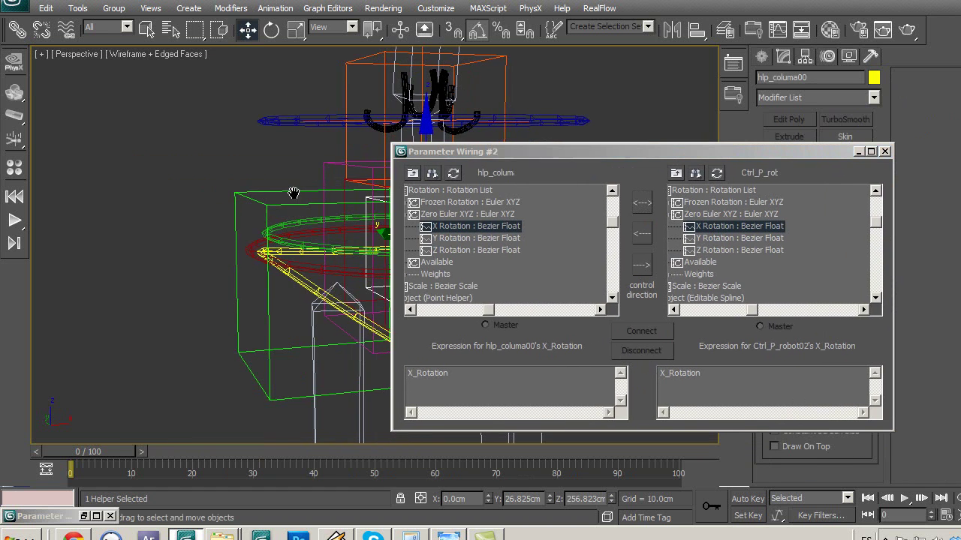
pyautogui.moveTo(292, 150); pyautogui.dragTo(135, 167, button='middle')
pyautogui.moveTo(472, 156); pyautogui.dragTo(519, 125)
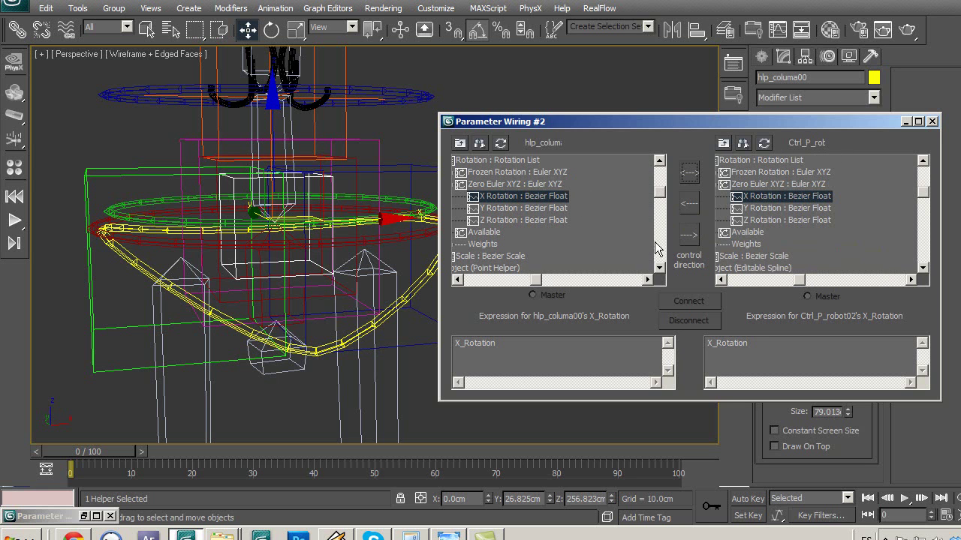
# Connect X, Y and Z rotation wires one-way, Ctrl_P_robot02 driving hlp_columa00
pyautogui.click(690, 204)
pyautogui.click(688, 301)
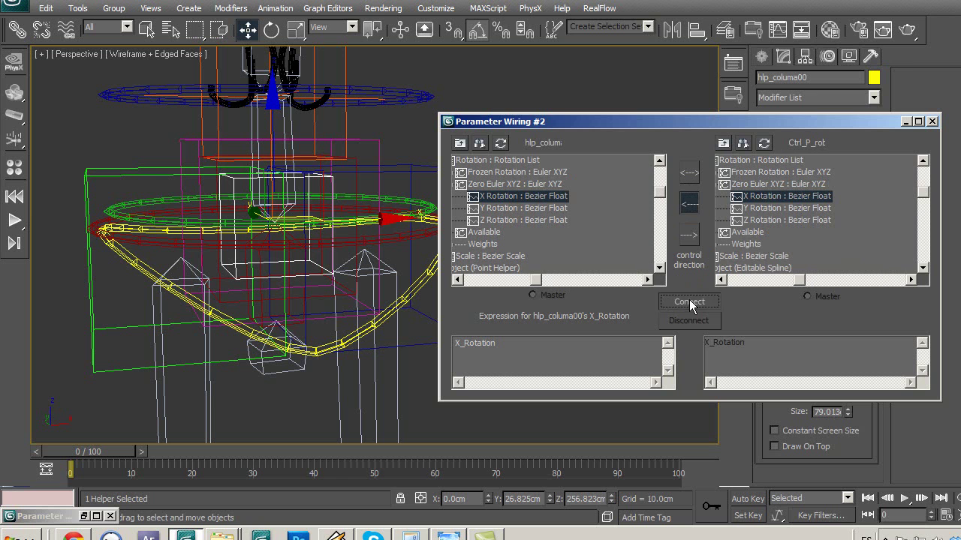
pyautogui.click(510, 208)
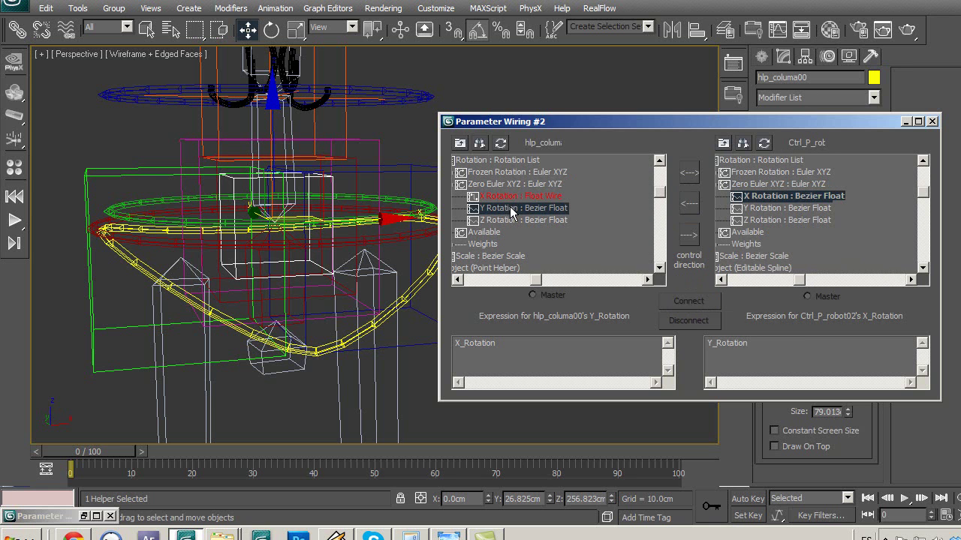
pyautogui.click(761, 209)
pyautogui.click(690, 205)
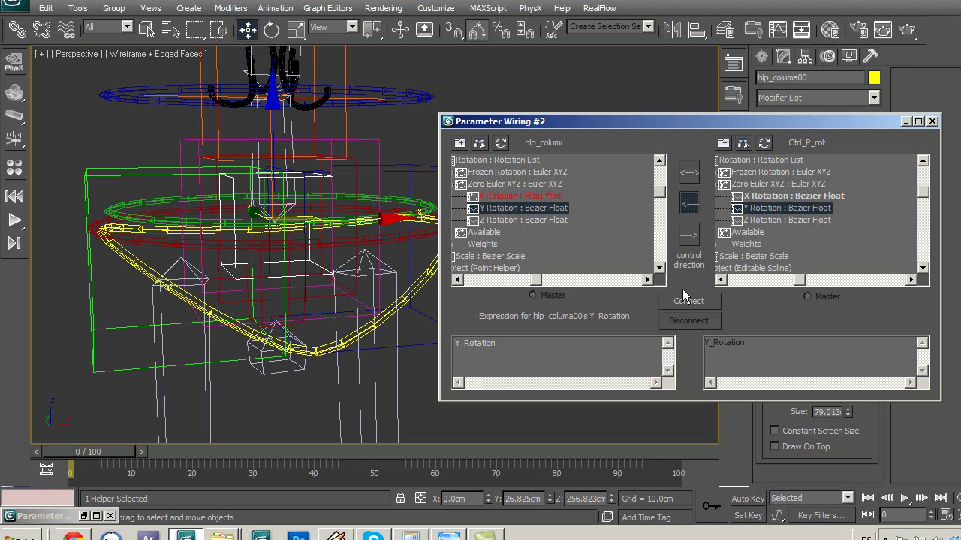
pyautogui.click(687, 301)
pyautogui.click(550, 220)
pyautogui.click(768, 220)
pyautogui.click(690, 204)
pyautogui.click(683, 301)
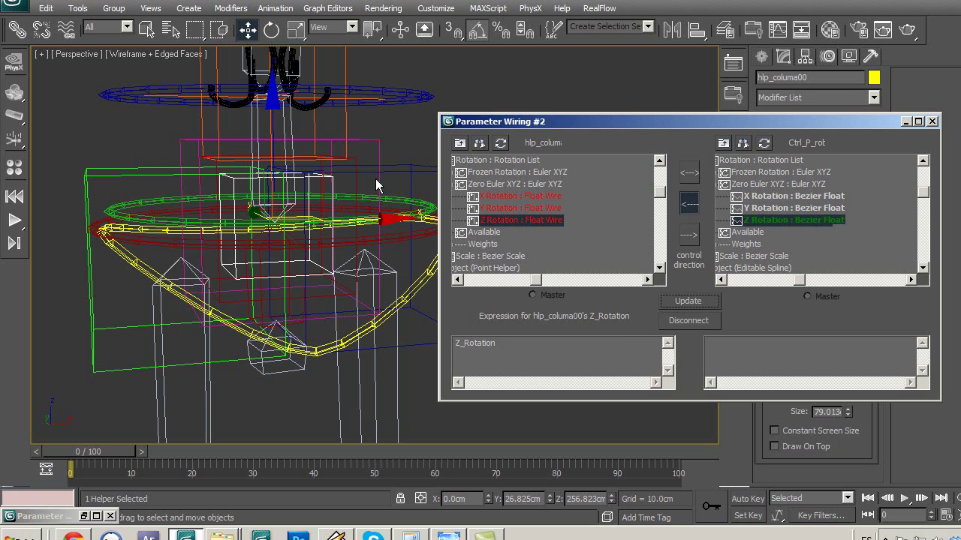
pyautogui.click(401, 201)
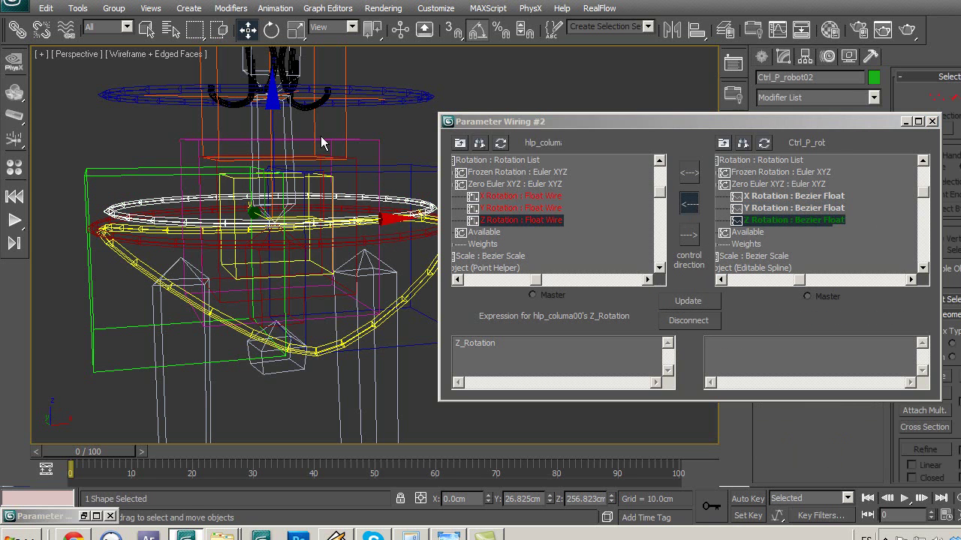
pyautogui.click(271, 29)
# Test-rotate Ctrl_P_robot02 about 30° to check the wired helper follows
pyautogui.moveTo(353, 138); pyautogui.dragTo(298, 166)
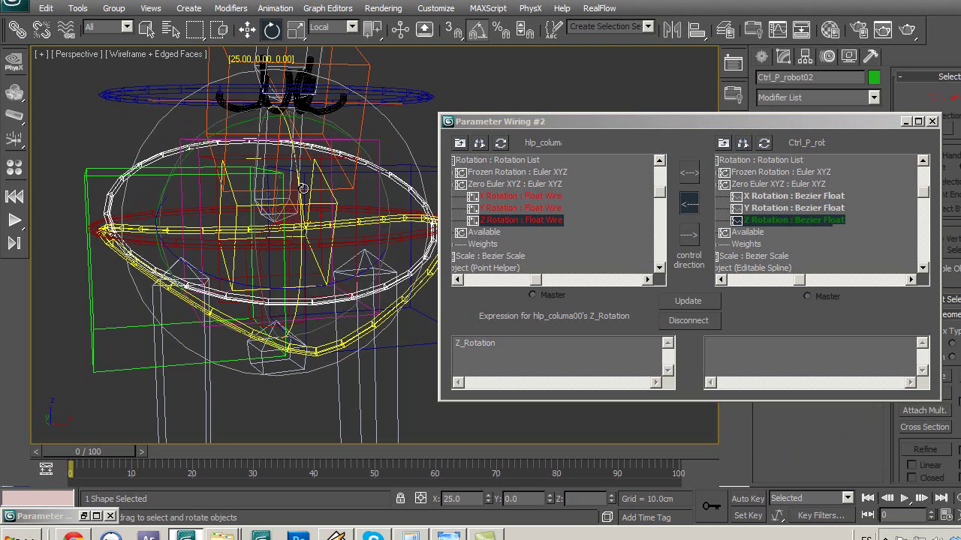
pyautogui.moveTo(298, 166); pyautogui.dragTo(254, 190)
pyautogui.moveTo(302, 240); pyautogui.dragTo(300, 243)
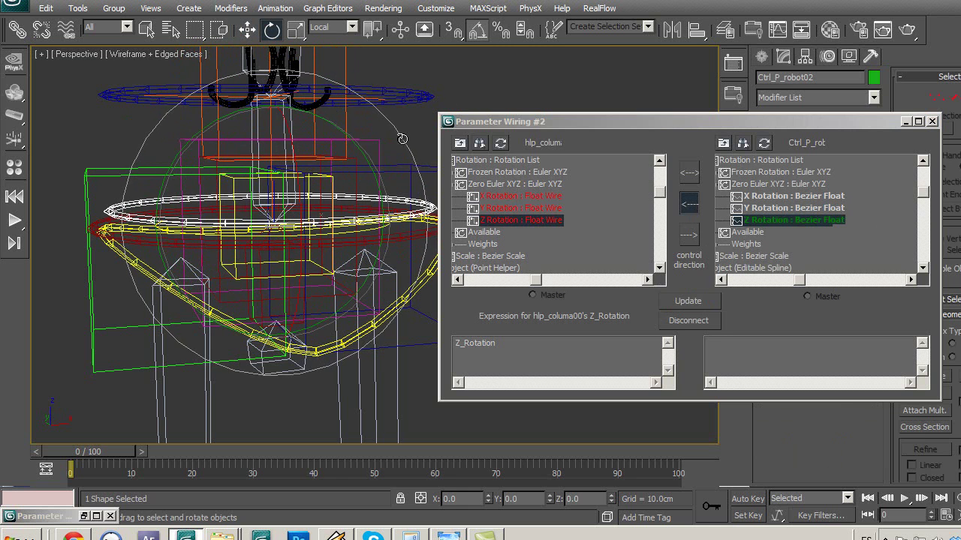
pyautogui.click(489, 72)
pyautogui.moveTo(310, 312); pyautogui.dragTo(285, 294, button='middle')
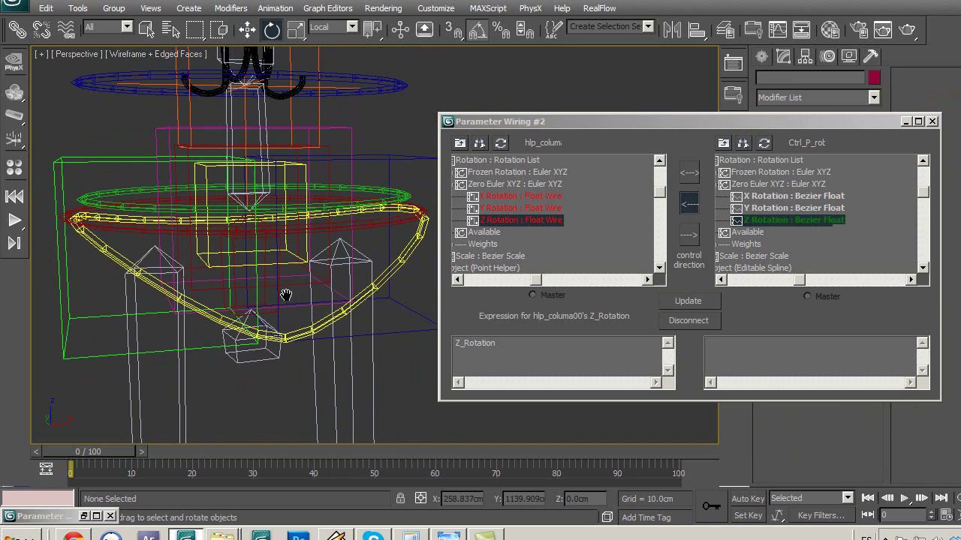
# Select Ctrl_P_robot01, close the Parameter Wiring window, and test-tilt the red circle
pyautogui.click(64, 215)
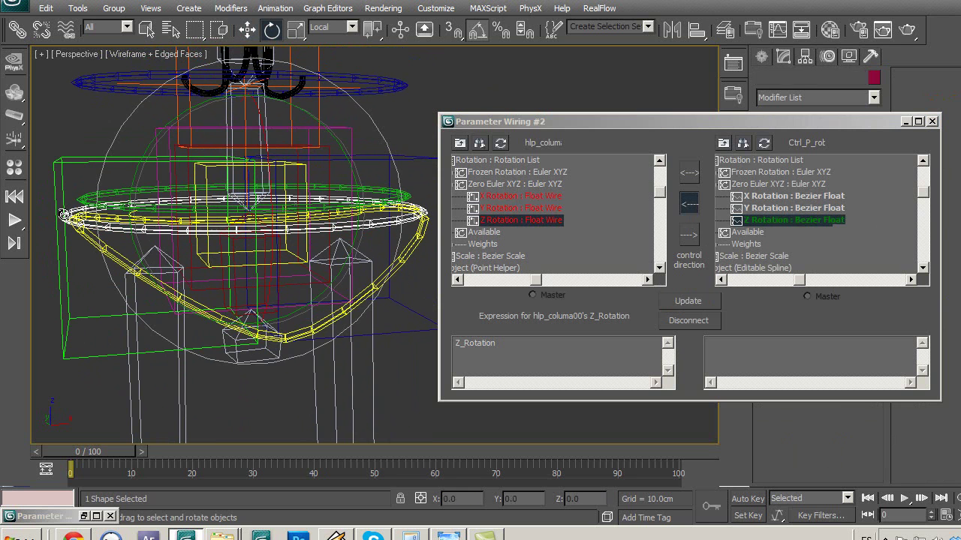
pyautogui.click(932, 121)
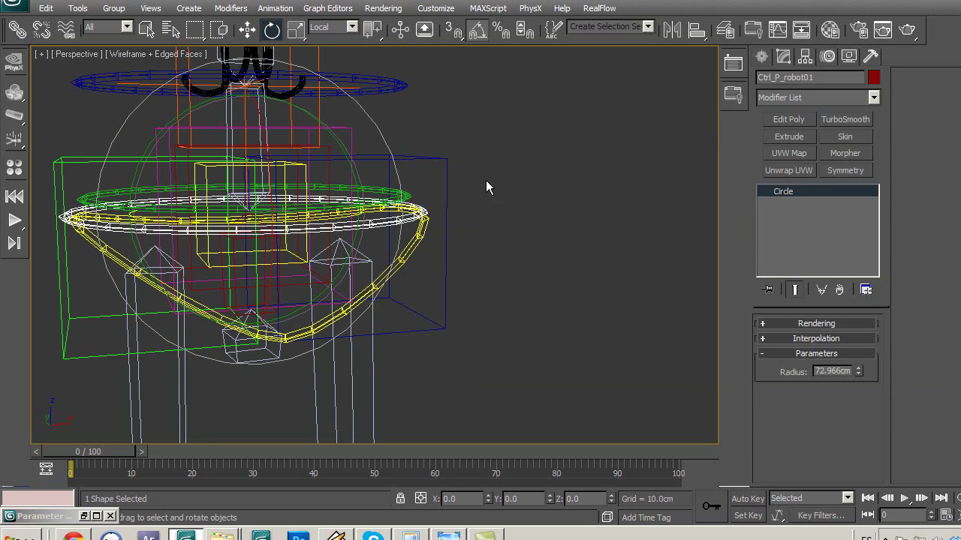
pyautogui.keyDown('alt'); pyautogui.moveTo(487, 187); pyautogui.dragTo(487, 176, button='middle'); pyautogui.keyUp('alt')
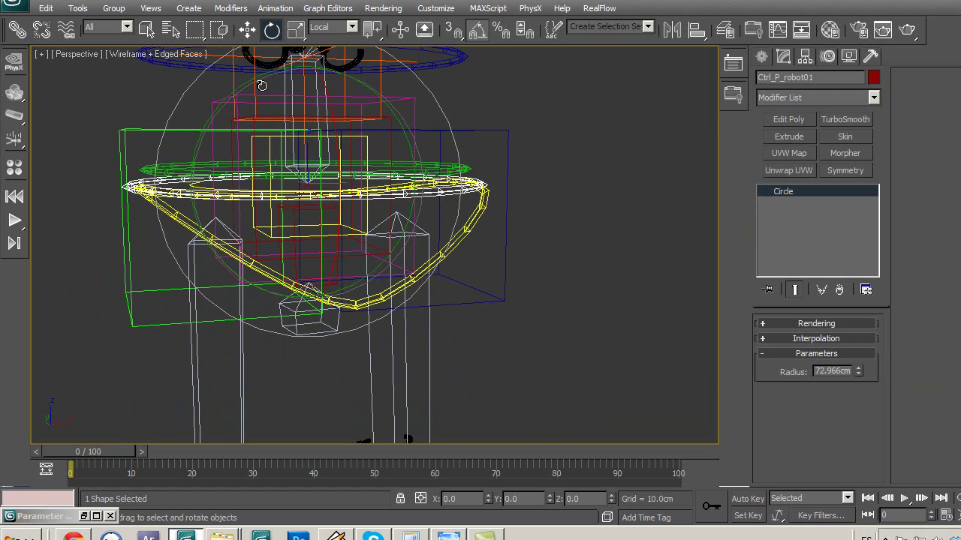
pyautogui.moveTo(247, 86)
pyautogui.mouseDown()
pyautogui.moveTo(227, 88)
pyautogui.moveTo(257, 110)
pyautogui.mouseUp()
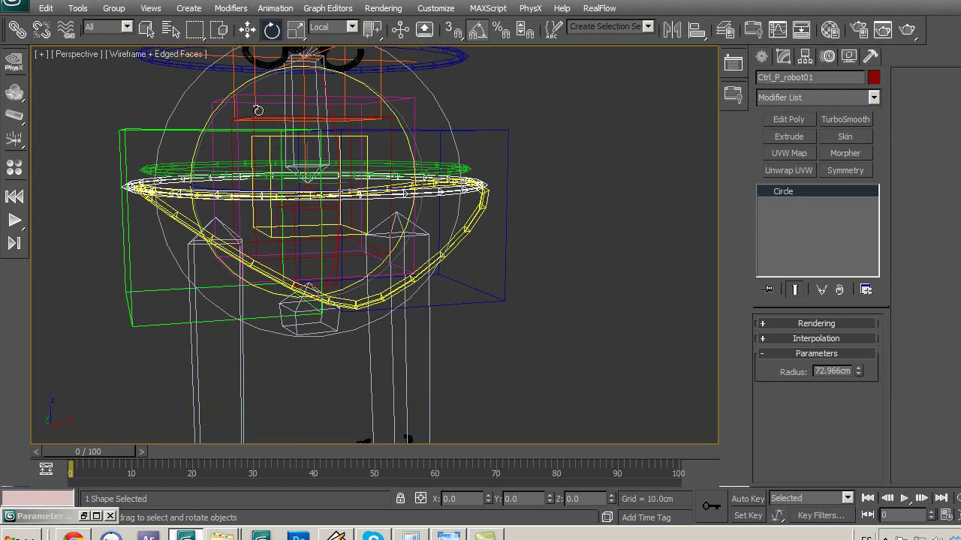
pyautogui.click(18, 31)
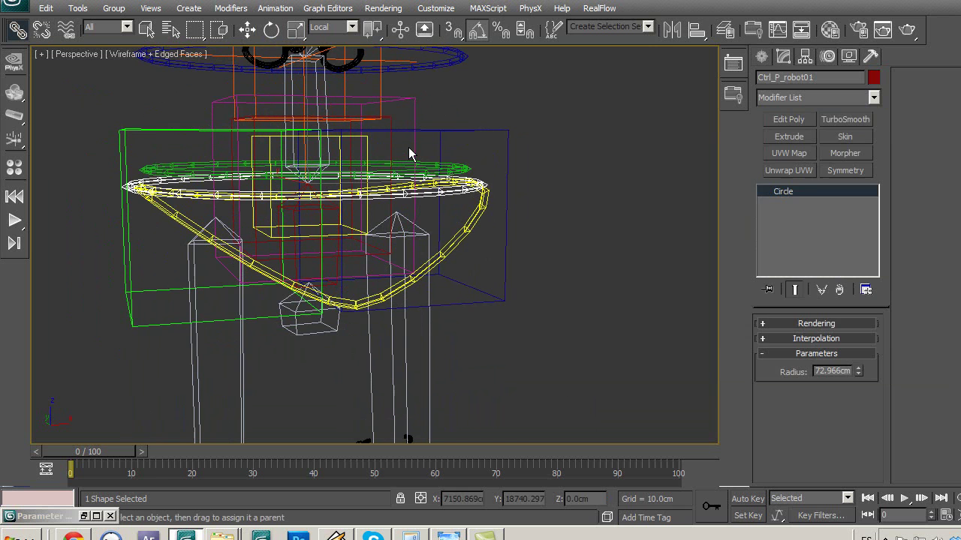
# Select Ctrl_P_robot02 and link the circle control to the bowl spline
pyautogui.click(550, 163)
pyautogui.click(460, 164)
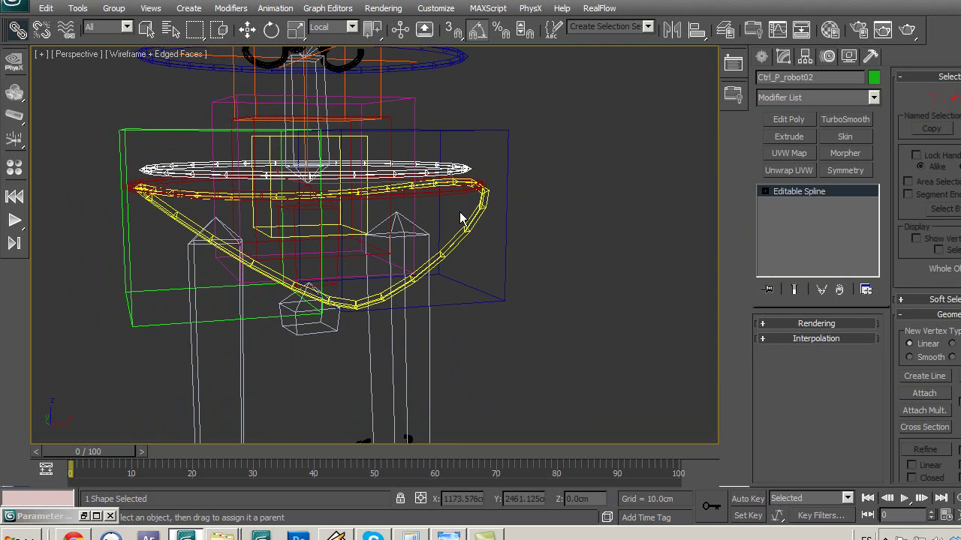
pyautogui.moveTo(463, 229); pyautogui.dragTo(456, 188)
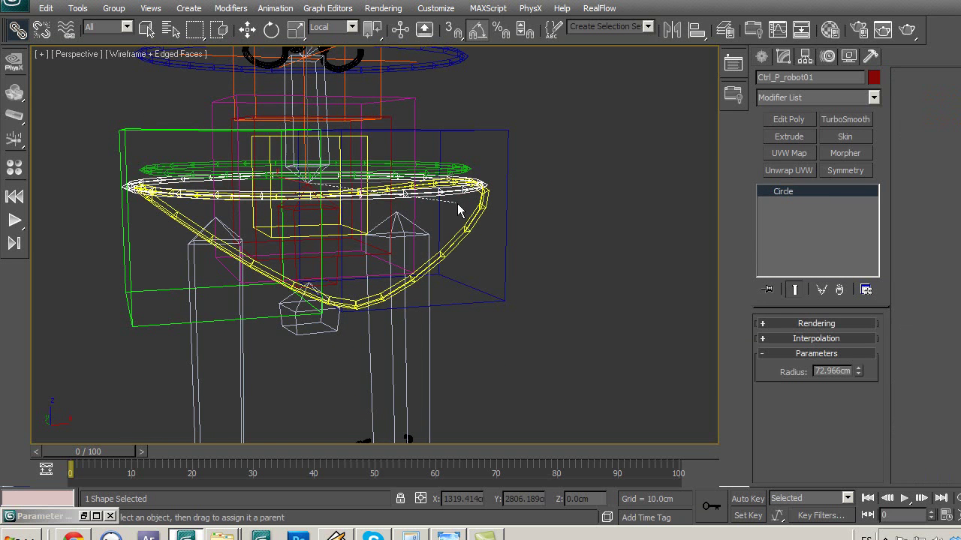
pyautogui.moveTo(535, 260); pyautogui.dragTo(475, 242)
pyautogui.scroll(2, 463, 228)
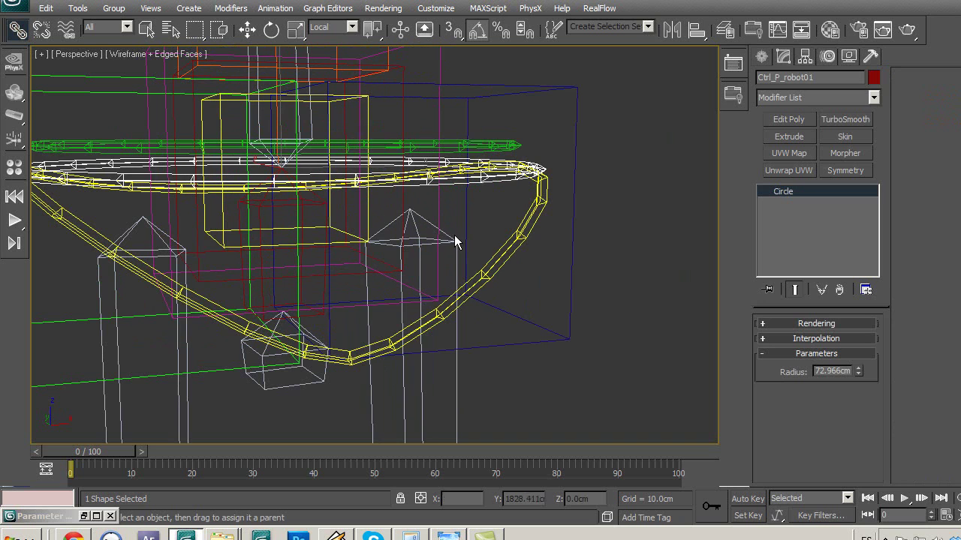
pyautogui.keyDown('alt'); pyautogui.moveTo(524, 260); pyautogui.dragTo(548, 270, button='middle'); pyautogui.keyUp('alt')
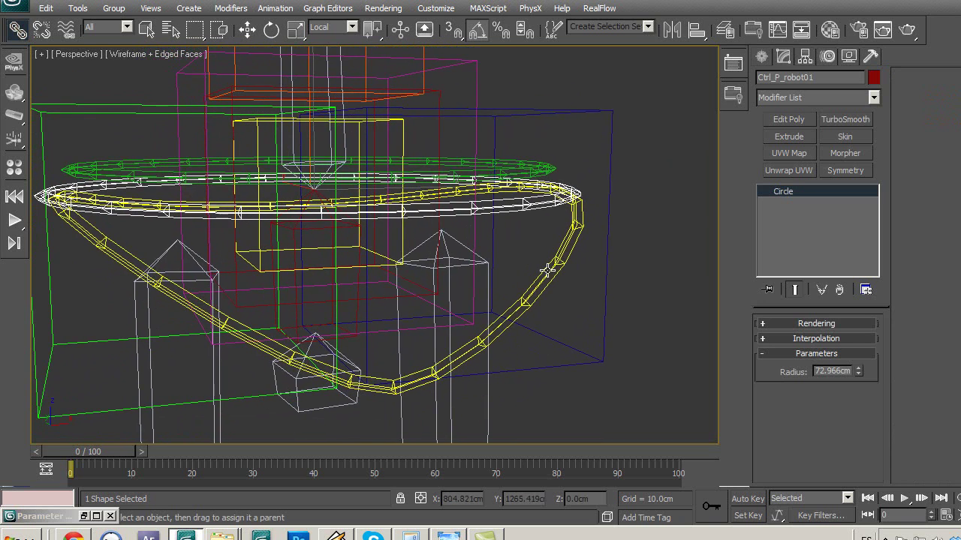
# Link bowl spline Ctrl_P_robot03 and the green ring to their parents, then test-rotate
pyautogui.click(515, 201)
pyautogui.moveTo(518, 204); pyautogui.dragTo(520, 204)
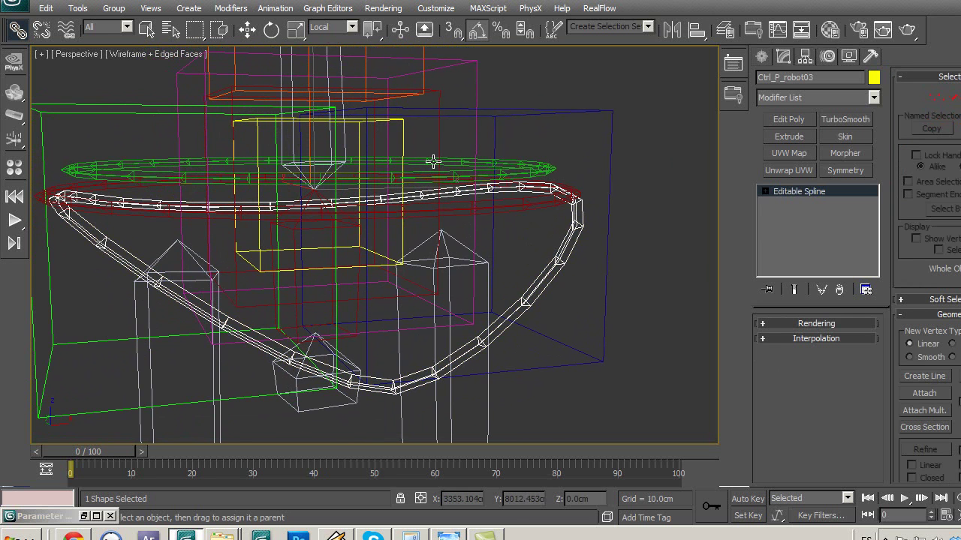
pyautogui.moveTo(549, 171); pyautogui.dragTo(550, 204)
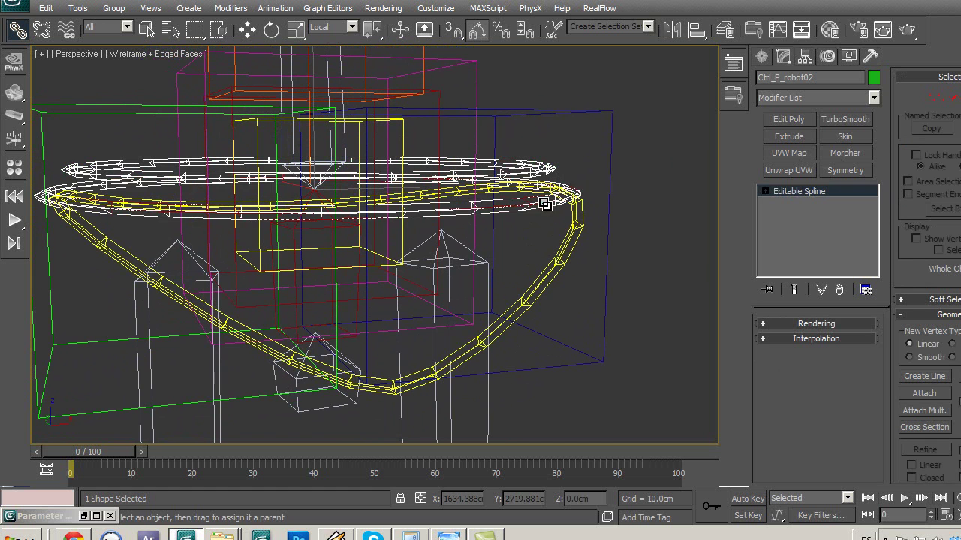
pyautogui.click(272, 29)
pyautogui.moveTo(381, 100); pyautogui.dragTo(338, 129)
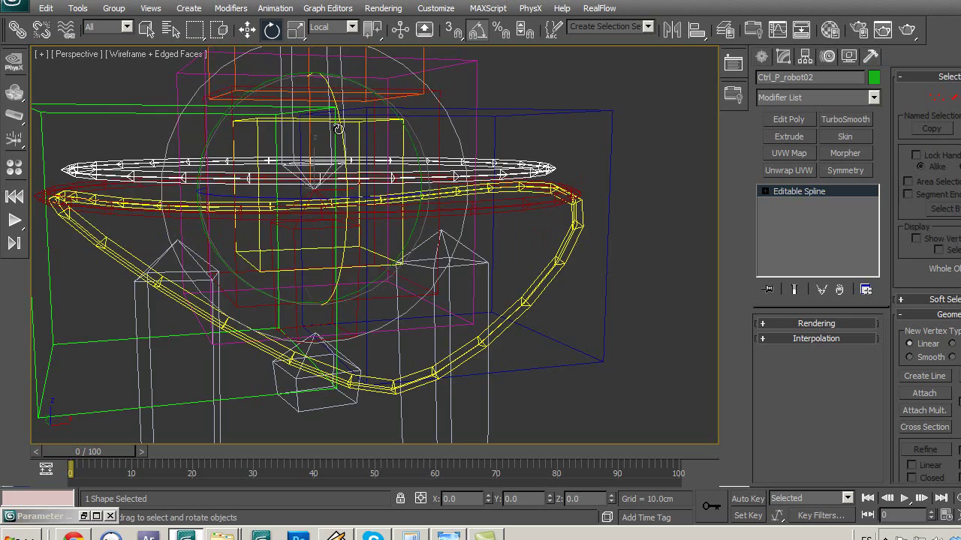
pyautogui.moveTo(489, 181); pyautogui.dragTo(499, 241, button='middle')
pyautogui.scroll(-2, 429, 160)
pyautogui.scroll(-2, 460, 189)
pyautogui.scroll(-1, 473, 167)
pyautogui.scroll(-2, 493, 160)
pyautogui.moveTo(509, 211)
pyautogui.mouseDown(button='middle')
pyautogui.moveTo(501, 196)
pyautogui.moveTo(532, 178)
pyautogui.moveTo(528, 214)
pyautogui.mouseUp(button='middle')
pyautogui.click(581, 166)
pyautogui.moveTo(432, 310); pyautogui.dragTo(397, 261, button='middle')
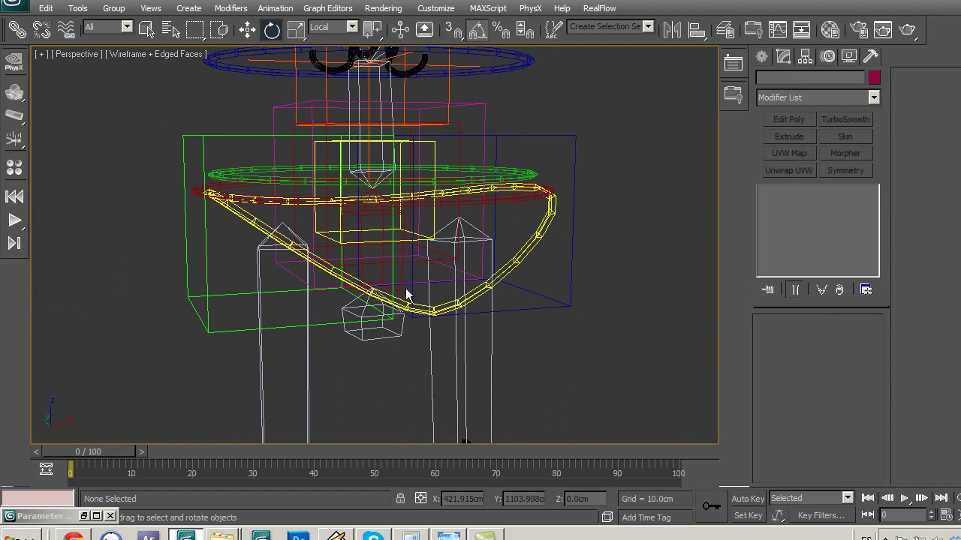
pyautogui.click(331, 275)
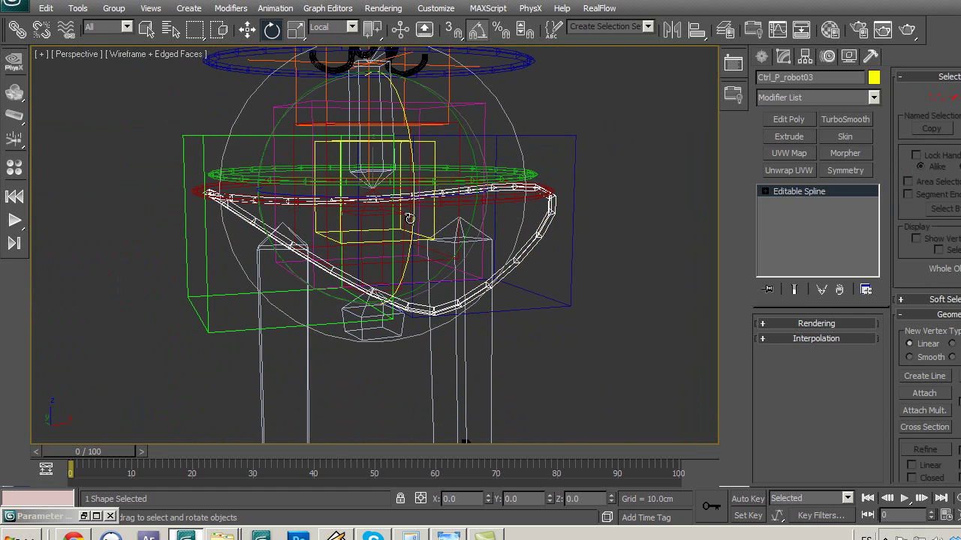
pyautogui.moveTo(409, 219); pyautogui.dragTo(419, 198)
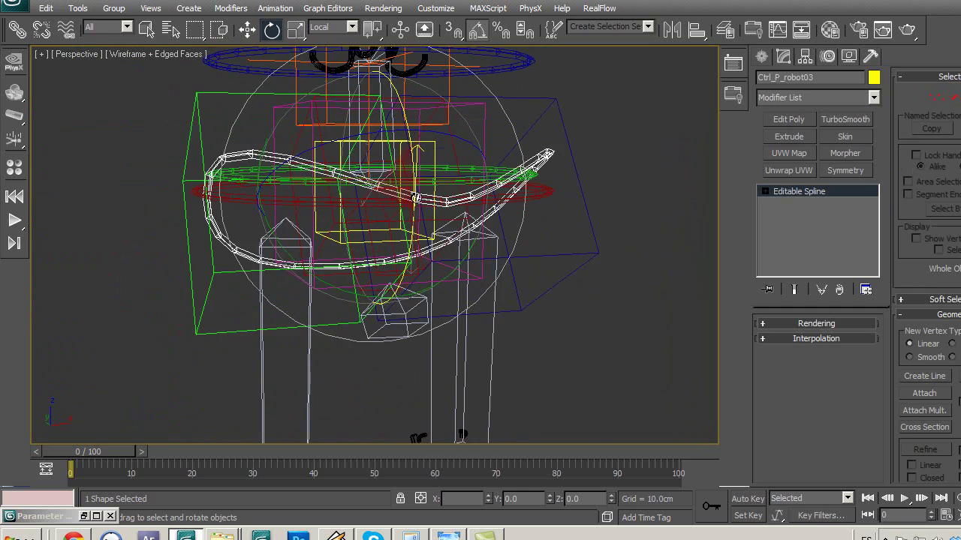
pyautogui.hotkey('ctrl', 'z')
pyautogui.click(545, 96)
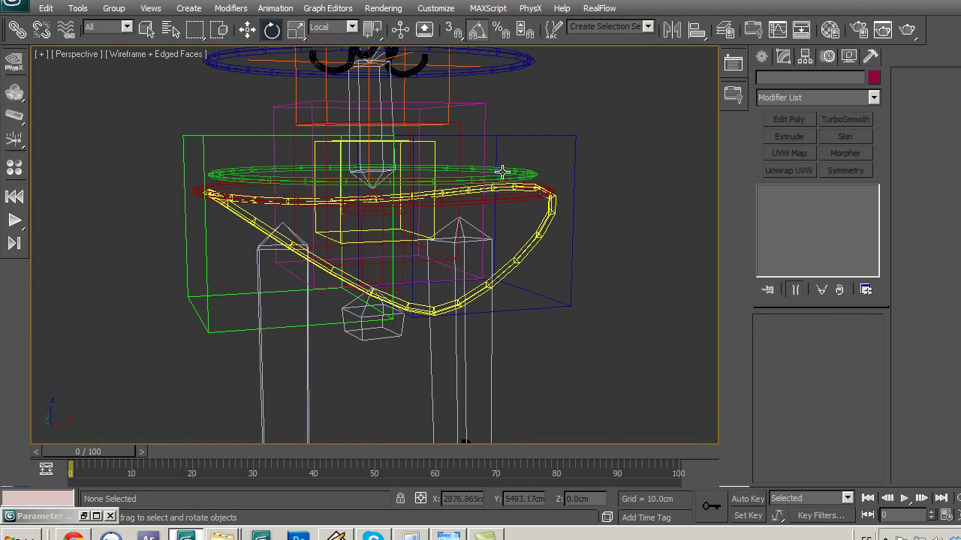
pyautogui.click(511, 169)
pyautogui.moveTo(314, 85); pyautogui.dragTo(304, 93)
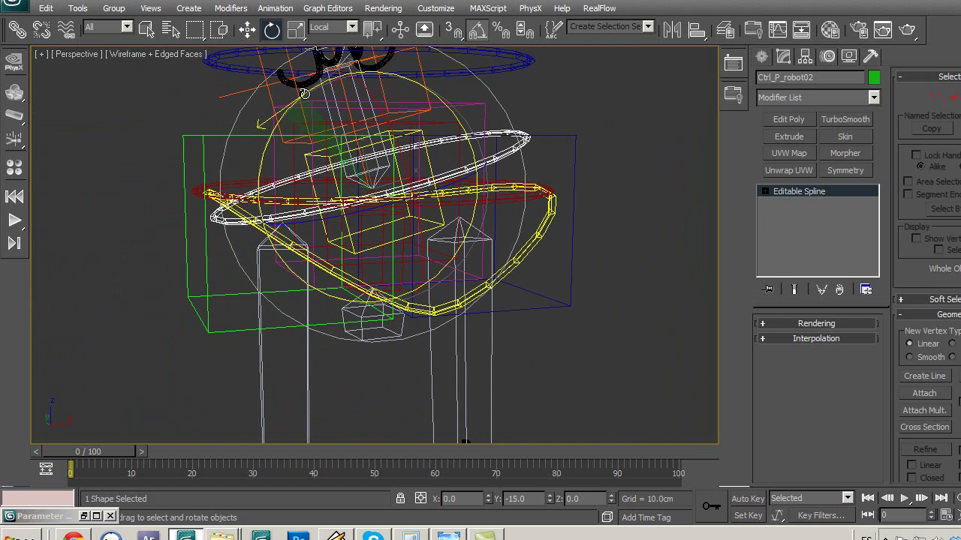
pyautogui.hotkey('ctrl', 'z')
pyautogui.click(514, 200)
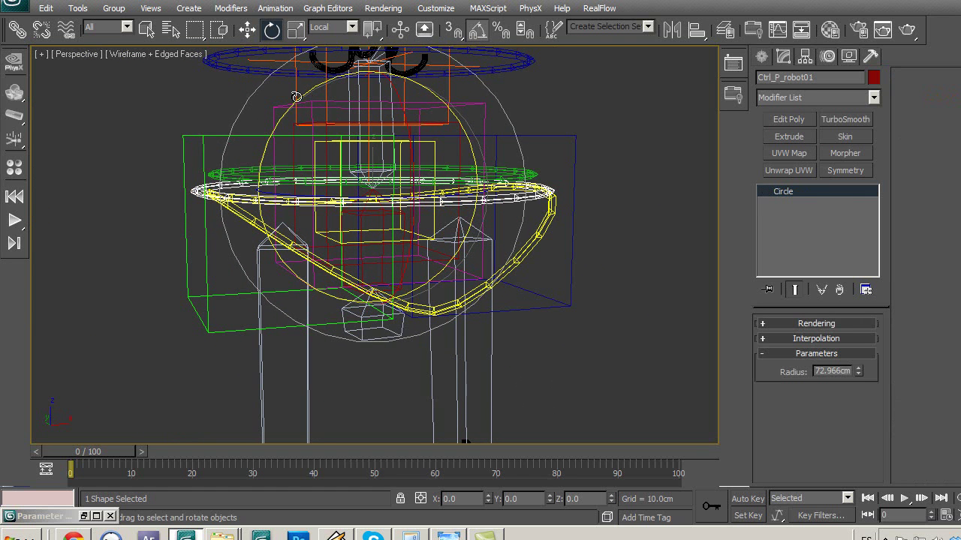
pyautogui.moveTo(298, 101); pyautogui.dragTo(297, 114)
pyautogui.moveTo(296, 113)
pyautogui.keyDown('alt'); pyautogui.mouseDown(button='middle')
pyautogui.moveTo(471, 204)
pyautogui.moveTo(453, 237)
pyautogui.mouseUp(button='middle'); pyautogui.keyUp('alt')
# Open Wire Parameters linking hlp_pecho's X Rotation to Ctrl_P_robot04's X Rotation
pyautogui.click(465, 205)
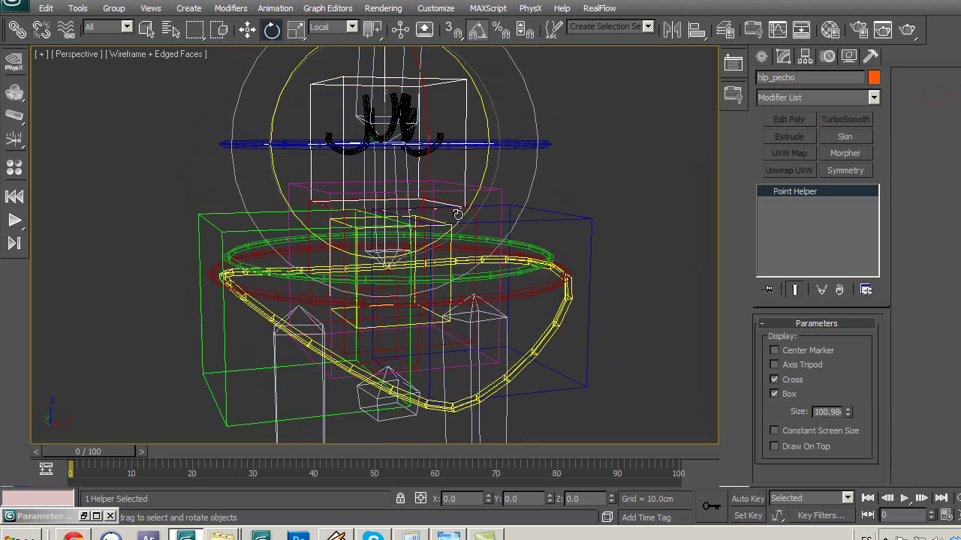
pyautogui.keyDown('alt'); pyautogui.moveTo(456, 202); pyautogui.dragTo(475, 205, button='middle'); pyautogui.keyUp('alt')
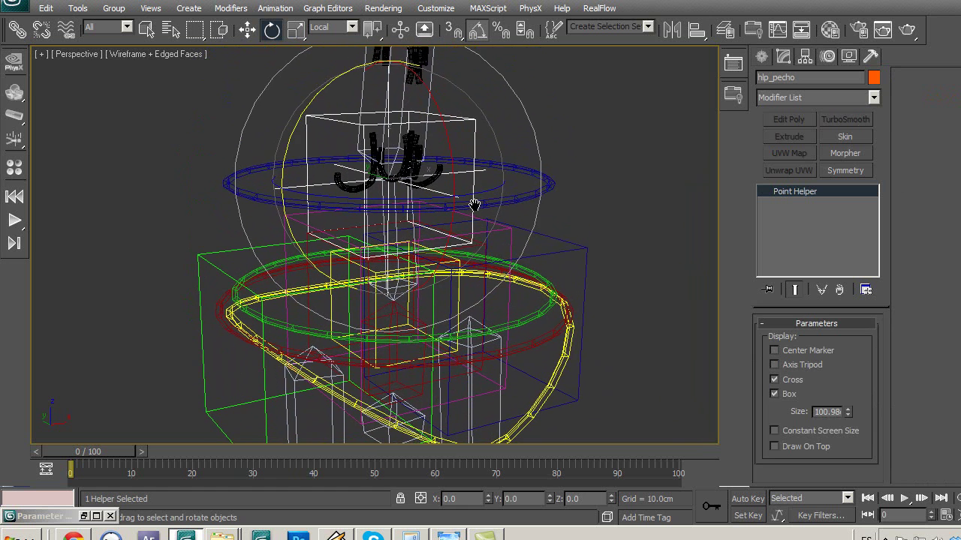
pyautogui.click(554, 184)
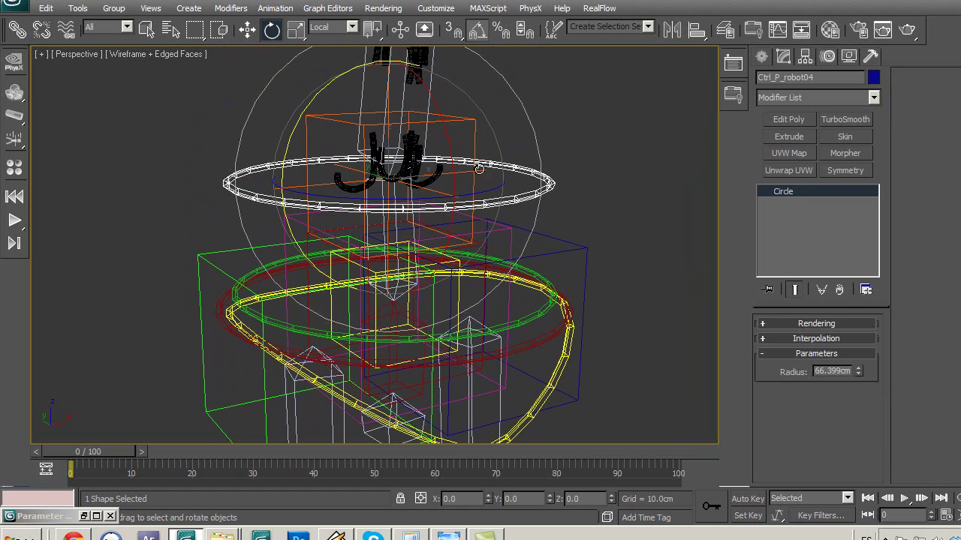
pyautogui.click(460, 120)
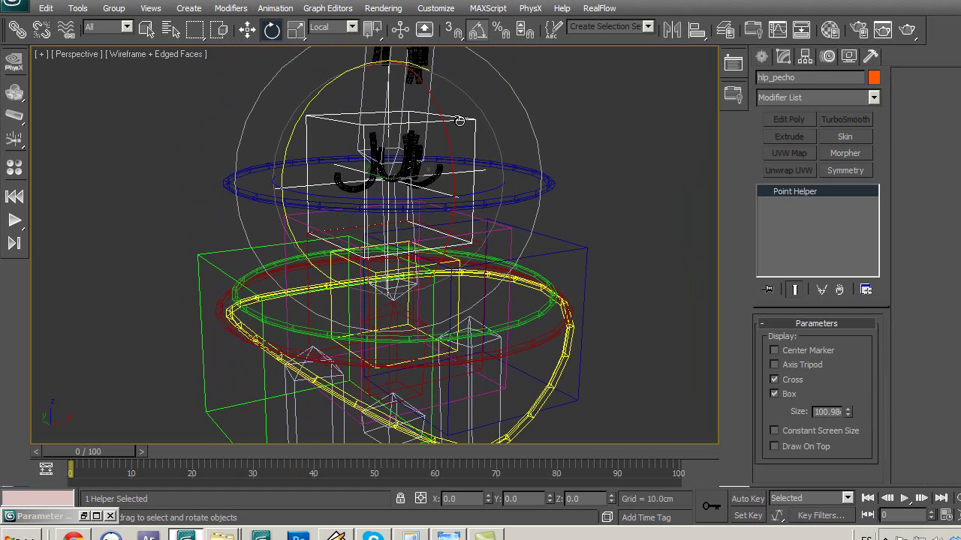
pyautogui.hotkey('ctrl', '5')
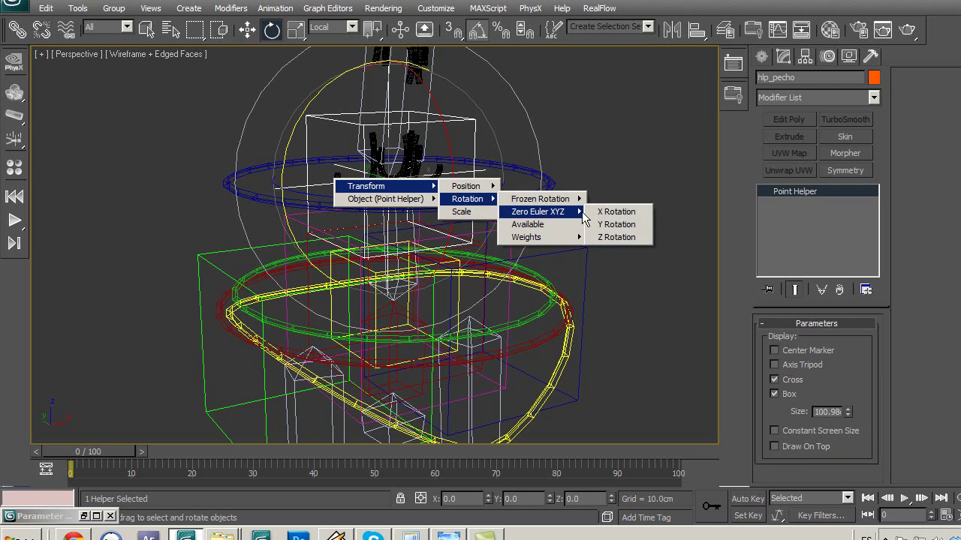
pyautogui.moveTo(537, 212)
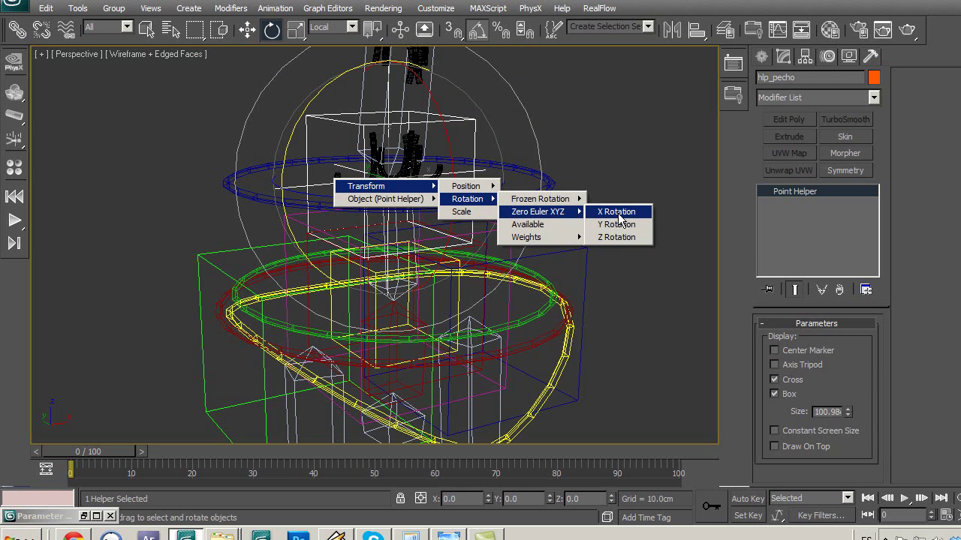
pyautogui.click(619, 215)
pyautogui.click(510, 180)
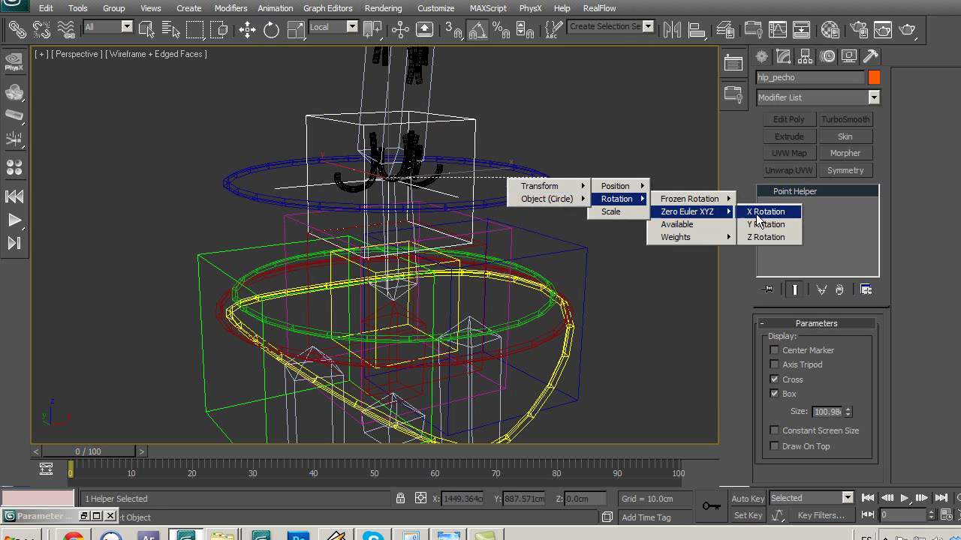
pyautogui.click(756, 215)
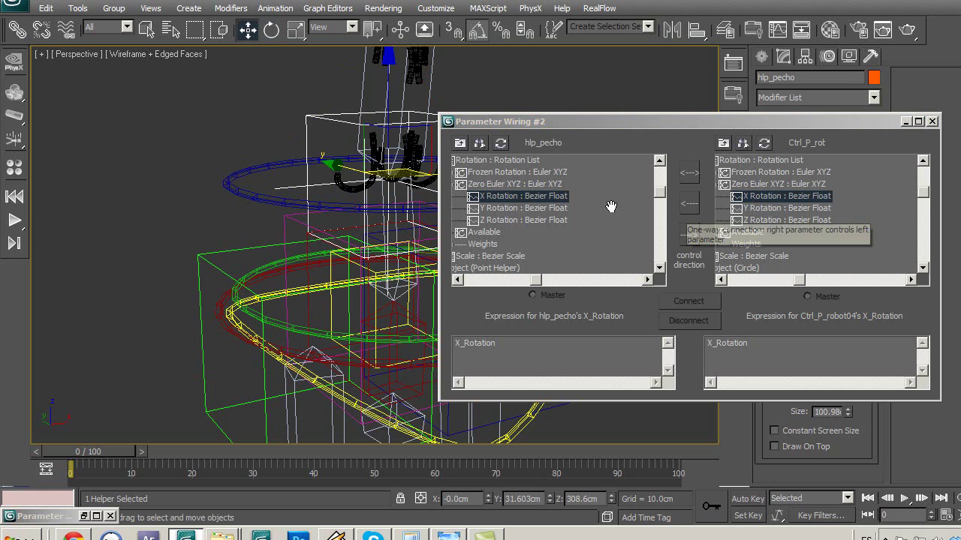
# Connect X, Y and Z rotations one-way so Ctrl_P_robot04 drives hlp_pecho
pyautogui.click(688, 204)
pyautogui.click(695, 304)
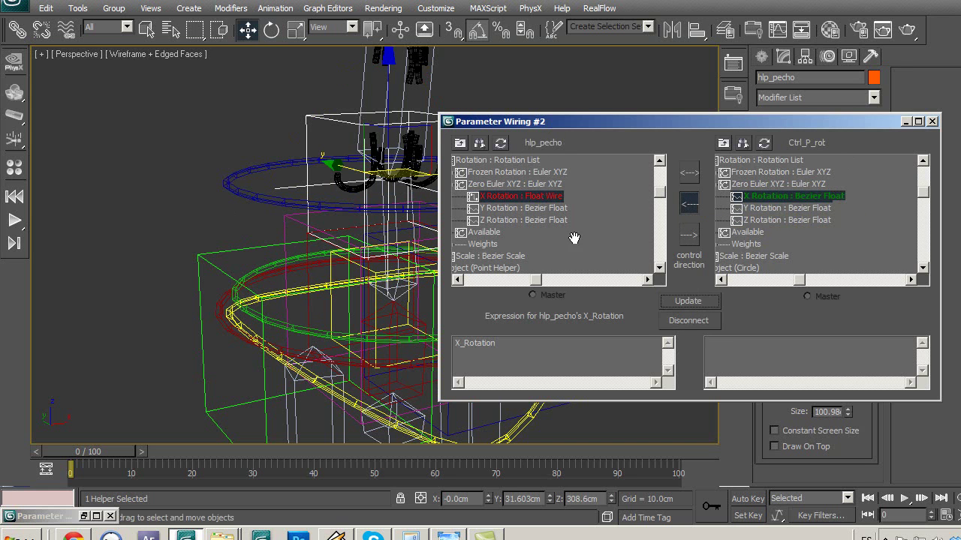
pyautogui.click(537, 209)
pyautogui.click(788, 208)
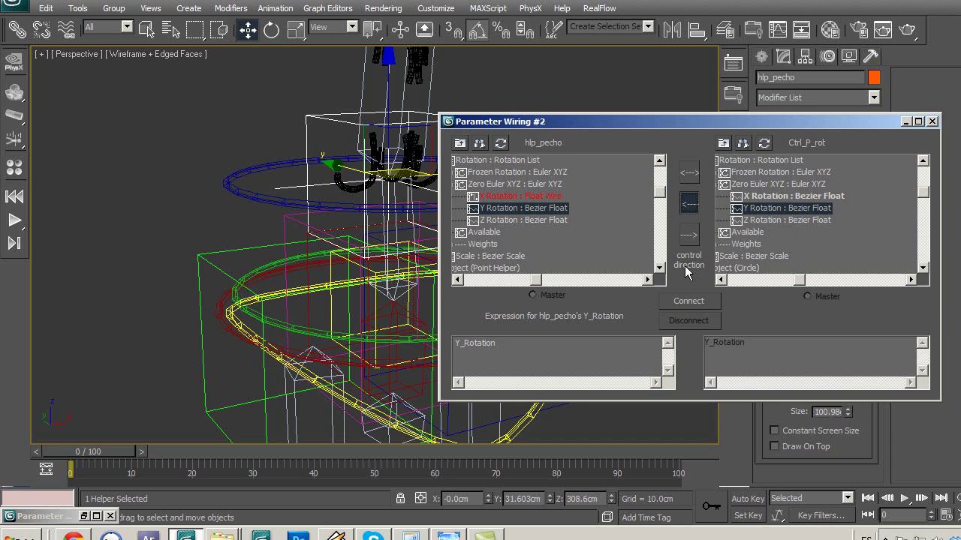
pyautogui.click(698, 304)
pyautogui.click(553, 220)
pyautogui.click(780, 220)
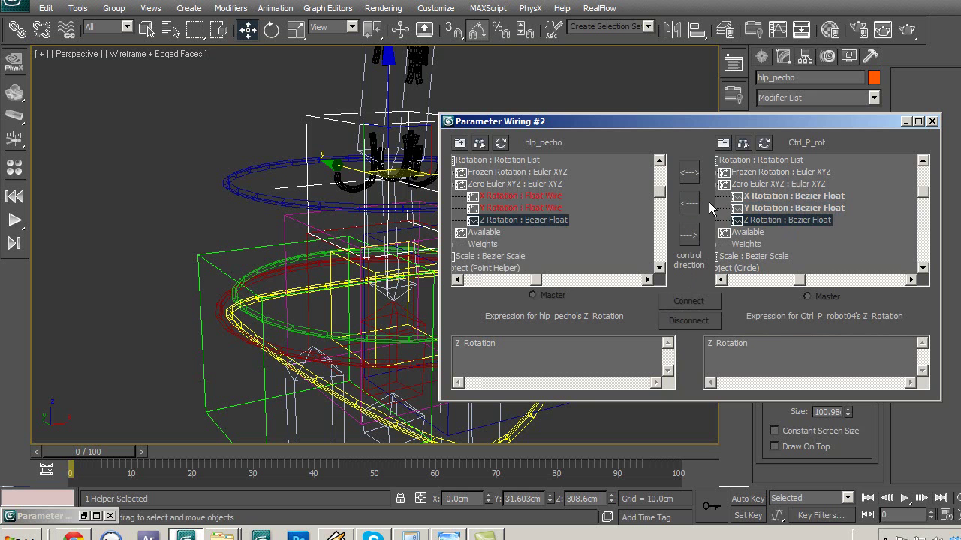
pyautogui.click(689, 203)
pyautogui.click(688, 301)
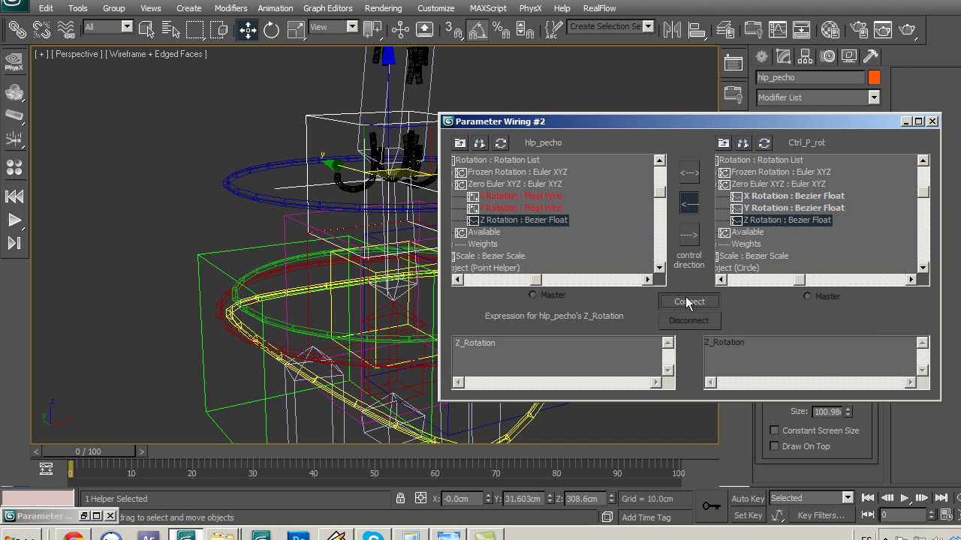
pyautogui.click(931, 122)
pyautogui.click(551, 185)
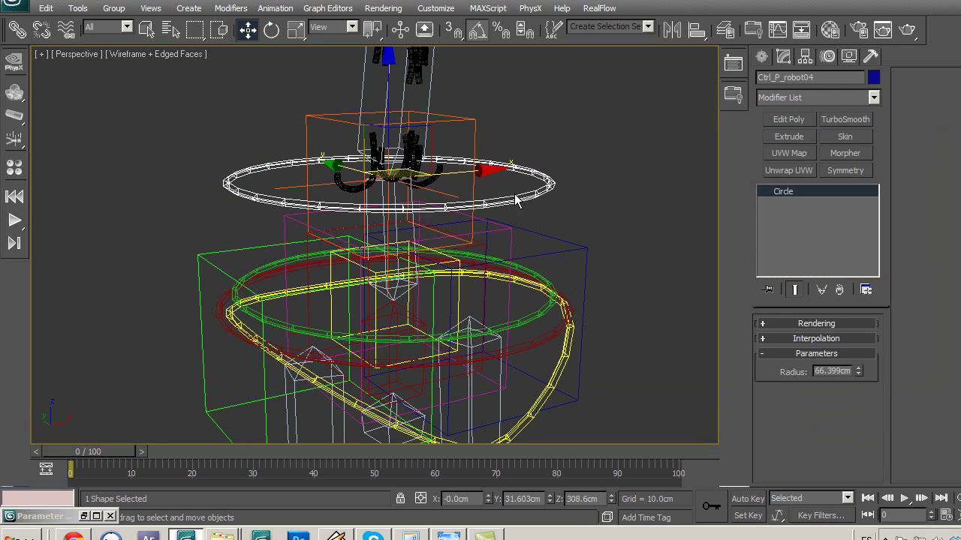
# Rotate Ctrl_P_robot04 -20° about X in Local space to check the chest helper
pyautogui.press('e')
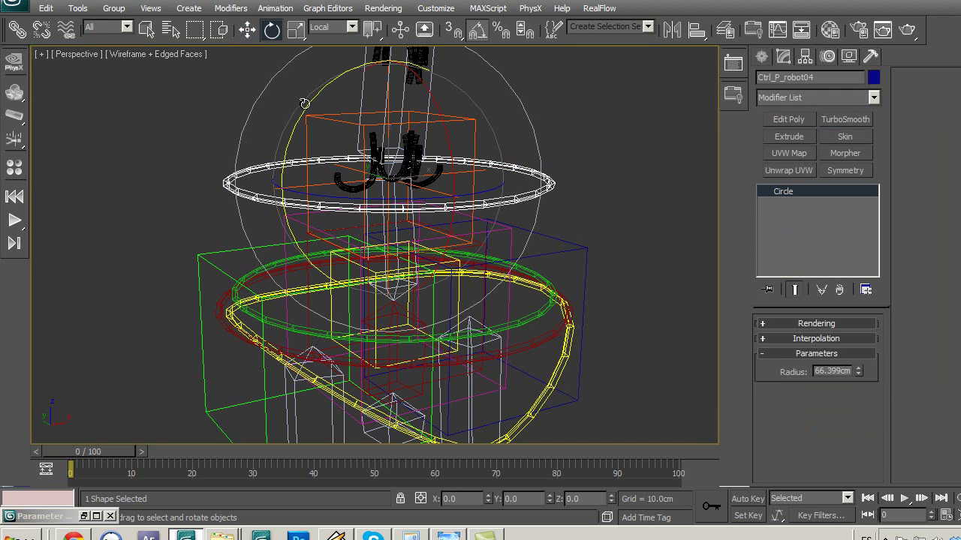
pyautogui.moveTo(303, 103); pyautogui.dragTo(322, 99)
pyautogui.rightClick(322, 99)
pyautogui.moveTo(446, 110); pyautogui.dragTo(434, 99)
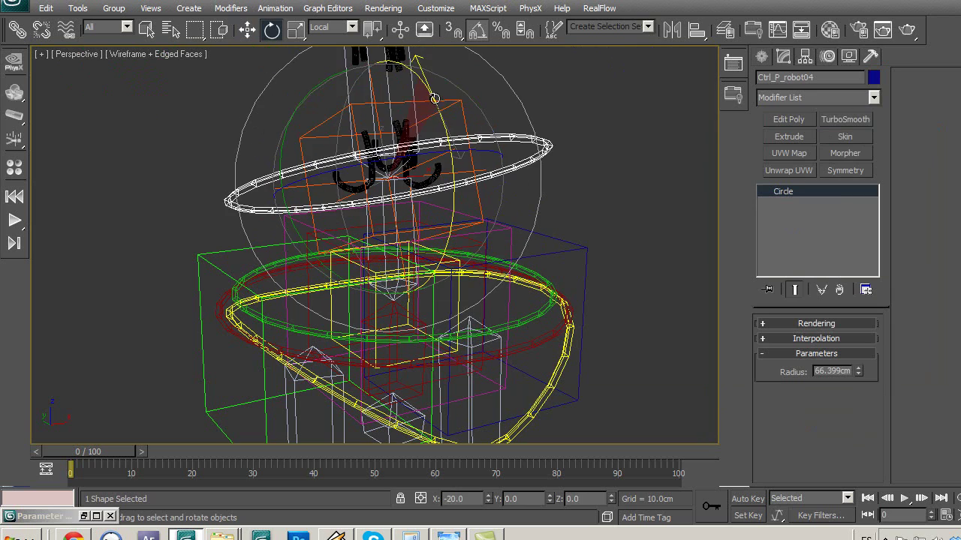
pyautogui.click(630, 164)
# Zoom and orbit the view down to a diagonal view of the robot's feet
pyautogui.scroll(5, 578, 188)
pyautogui.moveTo(568, 268); pyautogui.dragTo(488, 245, button='middle')
pyautogui.scroll(-3, 481, 259)
pyautogui.scroll(-3, 478, 273)
pyautogui.scroll(-2, 488, 255)
pyautogui.scroll(-2, 498, 228)
pyautogui.moveTo(510, 280); pyautogui.dragTo(508, 203, button='middle')
pyautogui.moveTo(491, 247); pyautogui.dragTo(508, 212, button='middle')
pyautogui.scroll(2, 538, 267)
pyautogui.scroll(2, 481, 301)
pyautogui.moveTo(446, 411); pyautogui.dragTo(425, 198, button='middle')
pyautogui.scroll(2, 443, 200)
pyautogui.scroll(2, 458, 211)
pyautogui.scroll(2, 481, 204)
pyautogui.scroll(2, 466, 247)
pyautogui.moveTo(443, 284)
pyautogui.keyDown('alt'); pyautogui.mouseDown(button='middle')
pyautogui.moveTo(526, 246)
pyautogui.moveTo(493, 242)
pyautogui.moveTo(485, 252)
pyautogui.mouseUp(button='middle'); pyautogui.keyUp('alt')
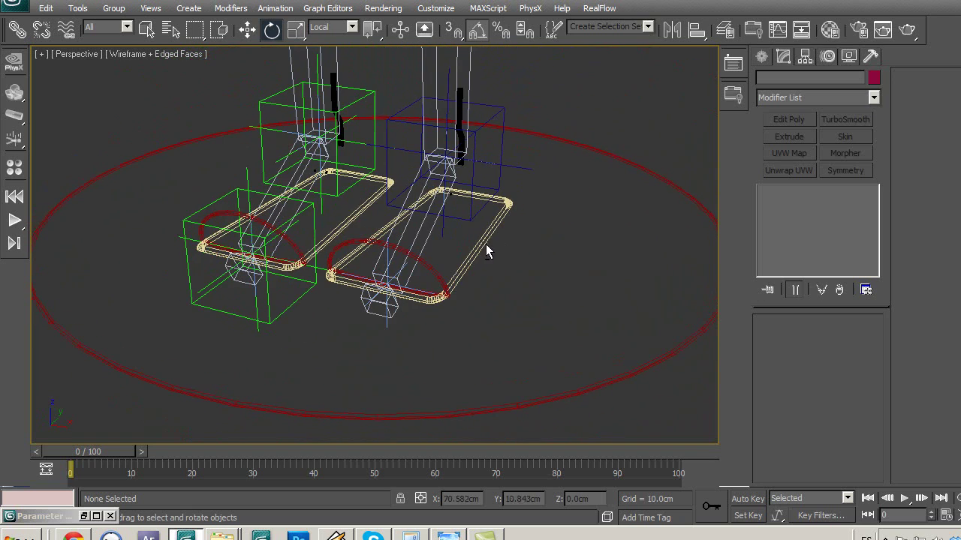
# Test-rotate the foot control arcs Ctrl_pie and Ctrl_pie01
pyautogui.click(294, 249)
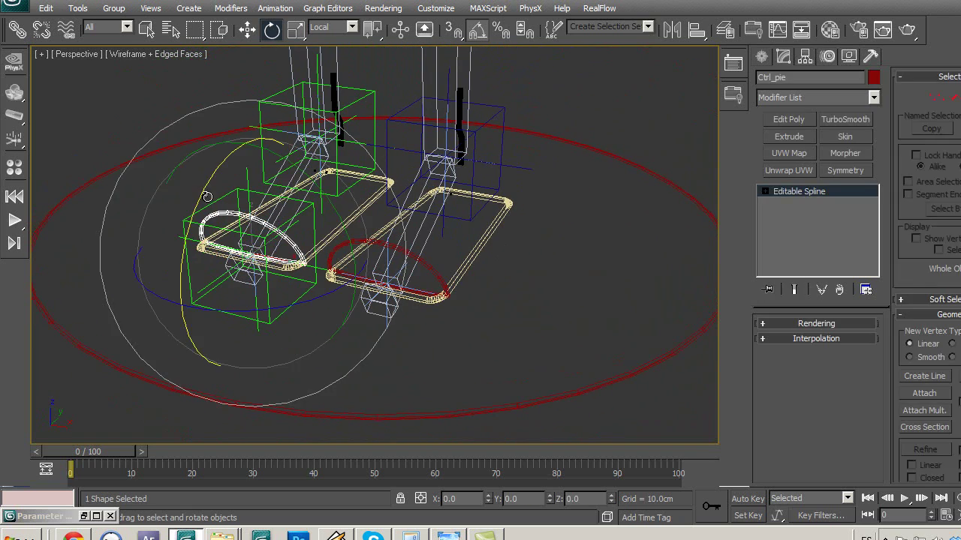
pyautogui.moveTo(207, 197); pyautogui.dragTo(201, 213)
pyautogui.moveTo(556, 334)
pyautogui.mouseDown(button='middle')
pyautogui.moveTo(609, 318)
pyautogui.moveTo(515, 289)
pyautogui.moveTo(562, 294)
pyautogui.moveTo(513, 309)
pyautogui.mouseUp(button='middle')
pyautogui.click(418, 313)
pyautogui.moveTo(334, 252); pyautogui.dragTo(330, 264)
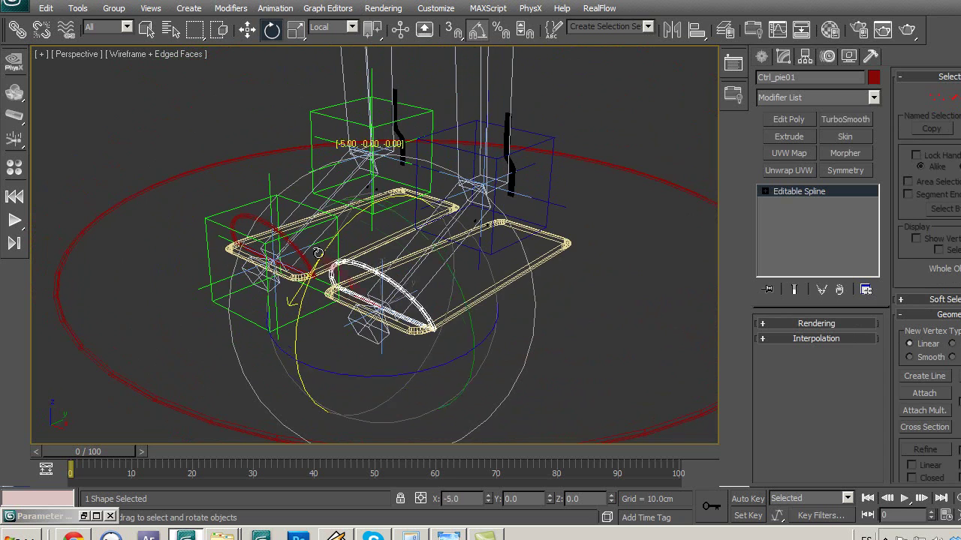
pyautogui.moveTo(526, 343)
pyautogui.keyDown('alt'); pyautogui.mouseDown(button='middle')
pyautogui.moveTo(570, 323)
pyautogui.moveTo(542, 332)
pyautogui.mouseUp(button='middle'); pyautogui.keyUp('alt')
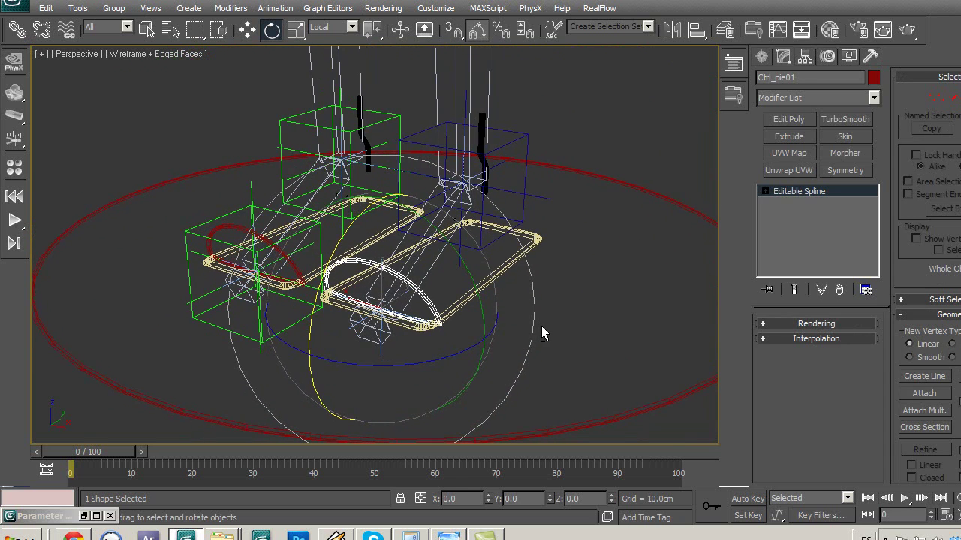
# Test Ctrl_pie's X rotation again, then select helper Point37 and IK Chain03
pyautogui.click(607, 309)
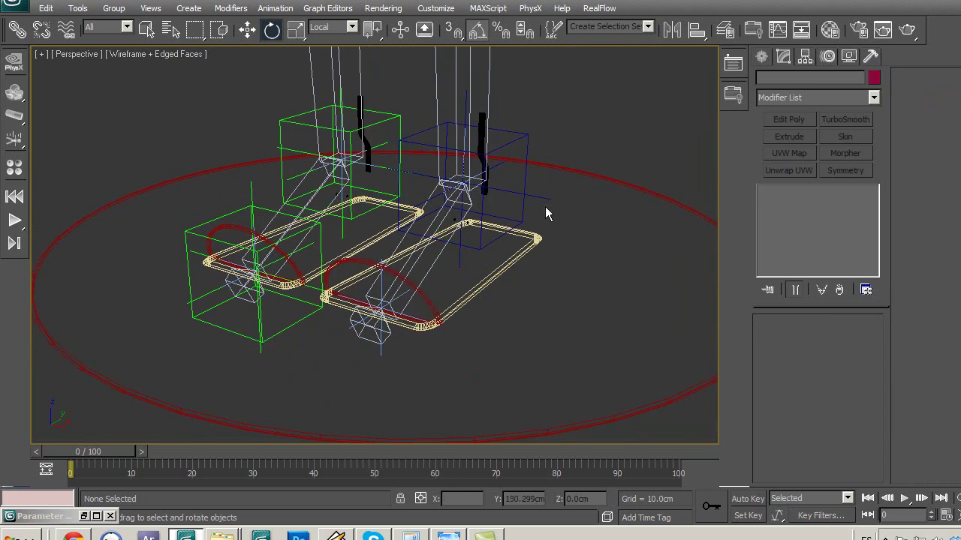
pyautogui.click(261, 236)
pyautogui.moveTo(187, 227); pyautogui.dragTo(177, 239)
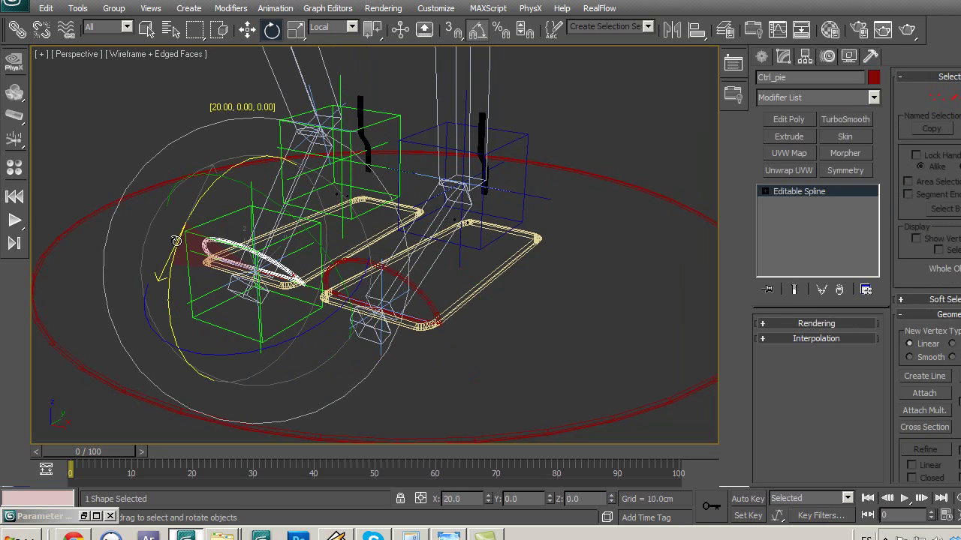
pyautogui.click(610, 232)
pyautogui.click(508, 193)
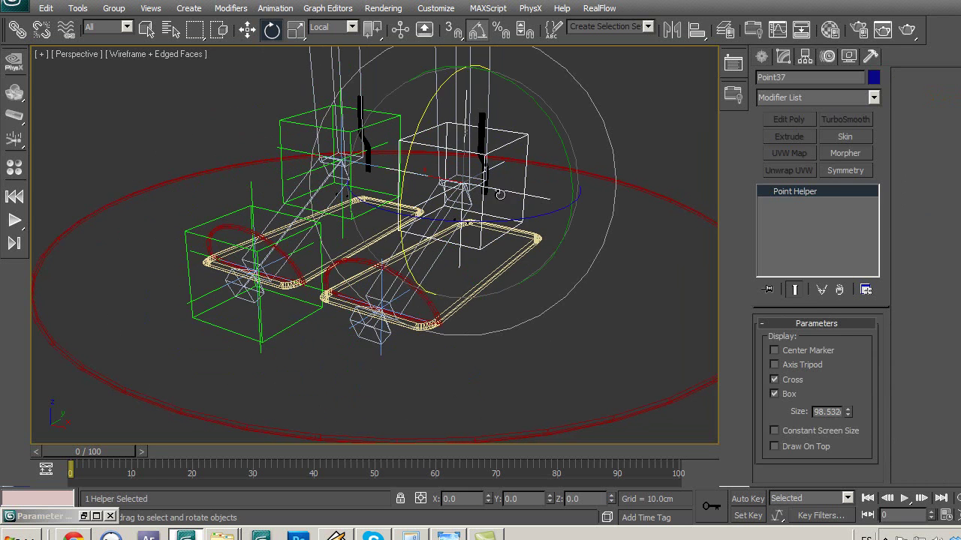
pyautogui.click(498, 192)
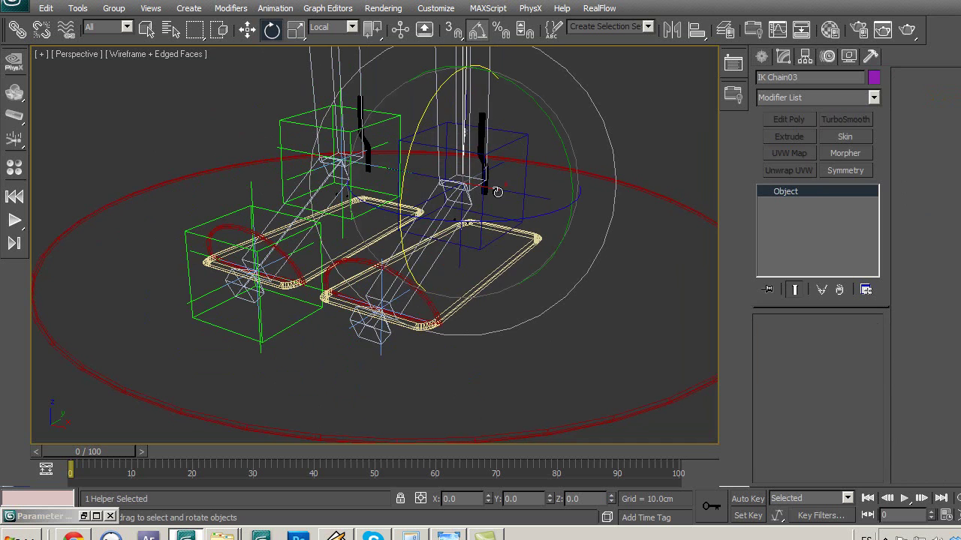
# Link IK Chain03 under the Ctrl_pie01 foot arc as its parent
pyautogui.click(17, 29)
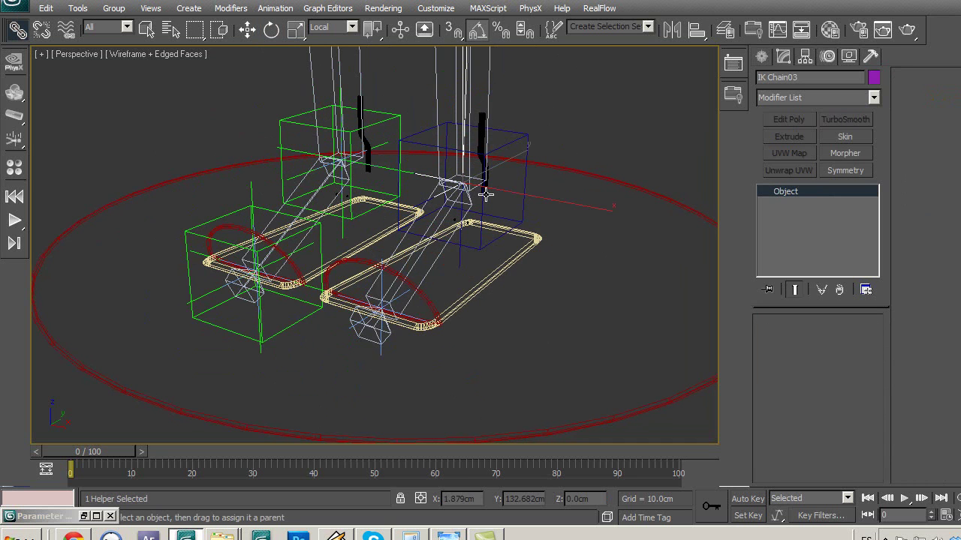
pyautogui.moveTo(484, 227)
pyautogui.keyDown('alt'); pyautogui.mouseDown(button='middle')
pyautogui.moveTo(473, 262)
pyautogui.moveTo(518, 263)
pyautogui.mouseUp(button='middle'); pyautogui.keyUp('alt')
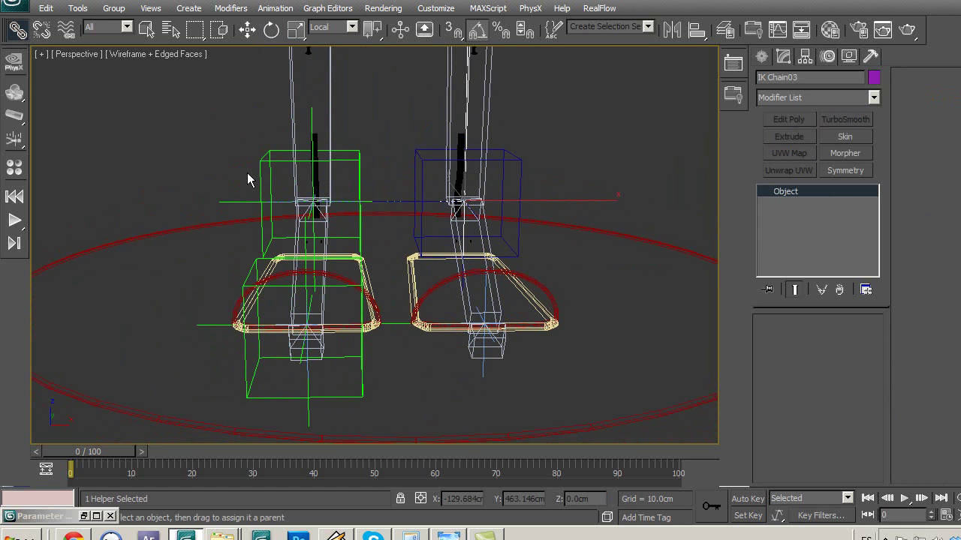
pyautogui.moveTo(570, 274)
pyautogui.keyDown('alt'); pyautogui.mouseDown(button='middle')
pyautogui.moveTo(531, 282)
pyautogui.moveTo(590, 268)
pyautogui.moveTo(499, 278)
pyautogui.moveTo(509, 283)
pyautogui.mouseUp(button='middle'); pyautogui.keyUp('alt')
pyautogui.keyDown('alt'); pyautogui.moveTo(493, 212); pyautogui.dragTo(517, 240, button='middle'); pyautogui.keyUp('alt')
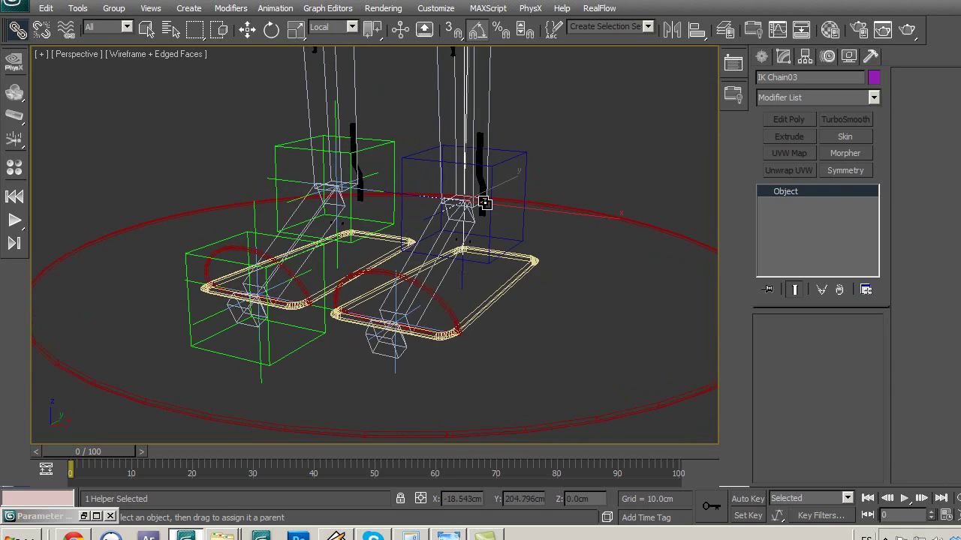
pyautogui.moveTo(484, 203); pyautogui.dragTo(488, 289)
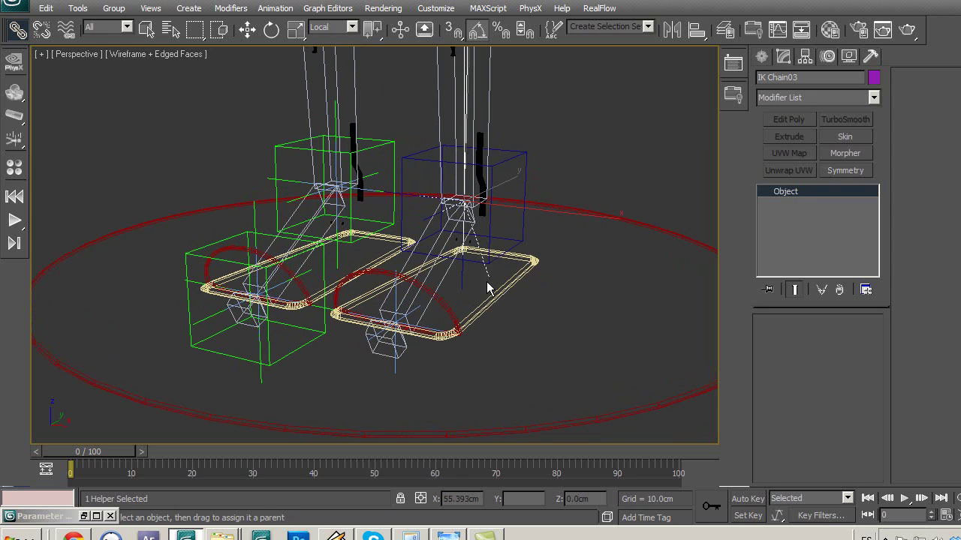
pyautogui.moveTo(456, 319)
pyautogui.mouseDown()
pyautogui.moveTo(422, 315)
pyautogui.moveTo(504, 293)
pyautogui.mouseUp()
pyautogui.click(444, 307)
# Rotate Ctrl_pie01 to check that the linked foot tilts with it
pyautogui.click(270, 29)
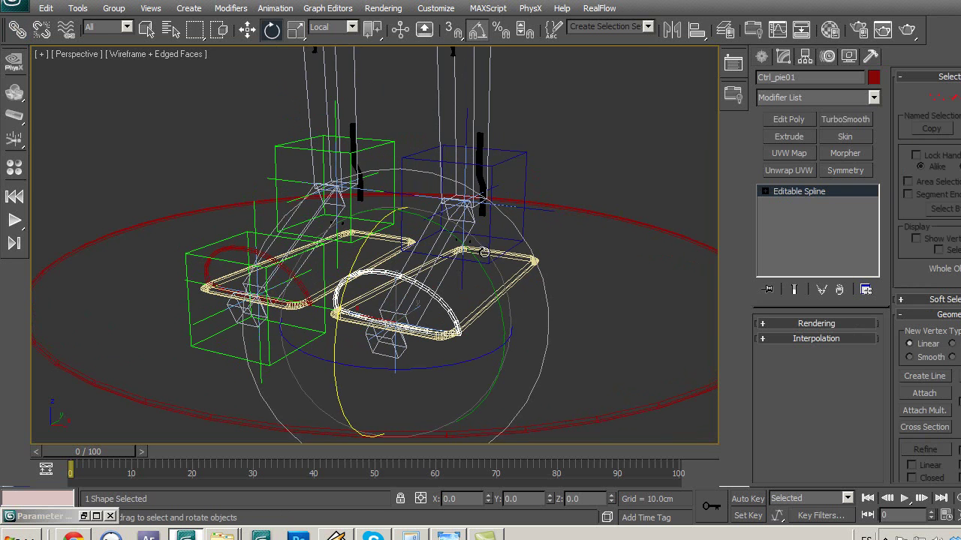
pyautogui.click(491, 295)
pyautogui.click(389, 317)
pyautogui.moveTo(337, 303)
pyautogui.mouseDown()
pyautogui.moveTo(333, 320)
pyautogui.moveTo(337, 303)
pyautogui.mouseUp()
# Test-lift the foot outline Rectangle02, then cancel the move
pyautogui.click(564, 303)
pyautogui.click(504, 286)
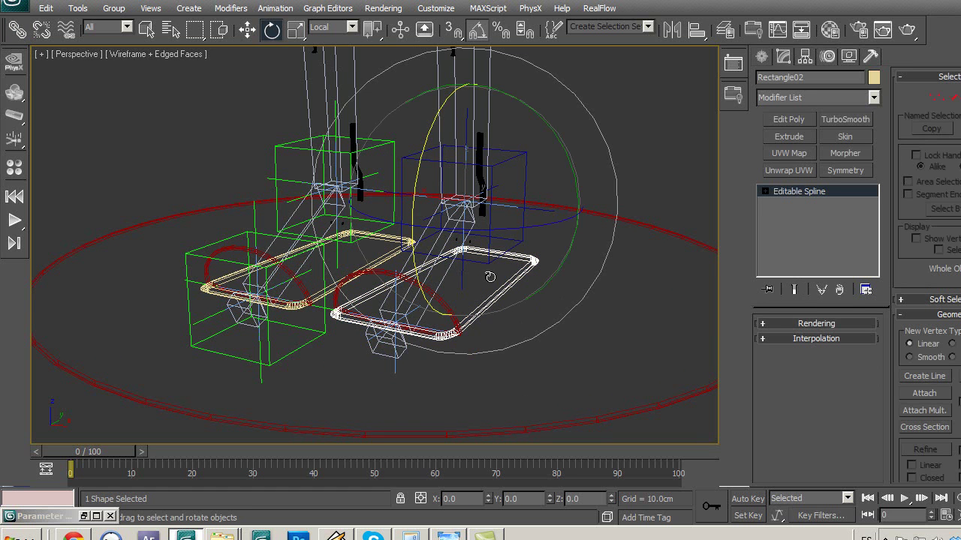
pyautogui.click(248, 30)
pyautogui.moveTo(480, 159)
pyautogui.mouseDown()
pyautogui.moveTo(429, 82)
pyautogui.moveTo(548, 117)
pyautogui.mouseUp()
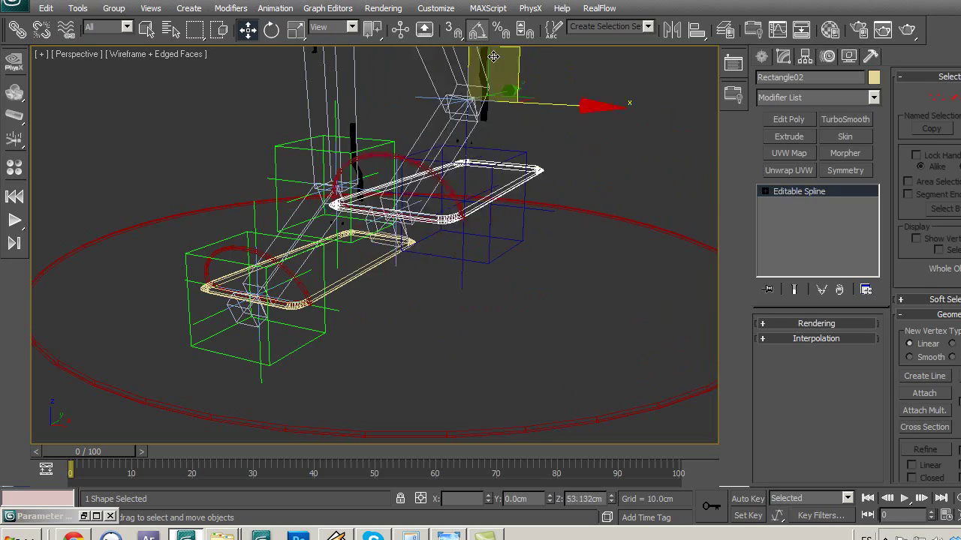
pyautogui.rightClick(548, 117)
# Deselect everything and orbit to a frontal view of the whole rig
pyautogui.click(590, 307)
pyautogui.scroll(-4, 536, 178)
pyautogui.scroll(3, 569, 326)
pyautogui.moveTo(569, 325)
pyautogui.keyDown('alt'); pyautogui.mouseDown(button='middle')
pyautogui.moveTo(614, 291)
pyautogui.moveTo(616, 318)
pyautogui.moveTo(547, 271)
pyautogui.moveTo(461, 270)
pyautogui.moveTo(461, 279)
pyautogui.moveTo(519, 264)
pyautogui.moveTo(502, 279)
pyautogui.moveTo(502, 316)
pyautogui.moveTo(487, 253)
pyautogui.moveTo(536, 277)
pyautogui.moveTo(517, 266)
pyautogui.moveTo(518, 241)
pyautogui.moveTo(538, 262)
pyautogui.moveTo(535, 239)
pyautogui.moveTo(503, 211)
pyautogui.moveTo(565, 229)
pyautogui.moveTo(535, 235)
pyautogui.moveTo(482, 274)
pyautogui.moveTo(513, 270)
pyautogui.moveTo(543, 236)
pyautogui.moveTo(536, 223)
pyautogui.mouseUp(button='middle'); pyautogui.keyUp('alt')
# Clone the left arm's hand control circle along X as Ctrl_P_robot06
pyautogui.moveTo(460, 152)
pyautogui.keyDown('alt'); pyautogui.mouseDown(button='middle')
pyautogui.moveTo(489, 217)
pyautogui.moveTo(478, 322)
pyautogui.mouseUp(button='middle'); pyautogui.keyUp('alt')
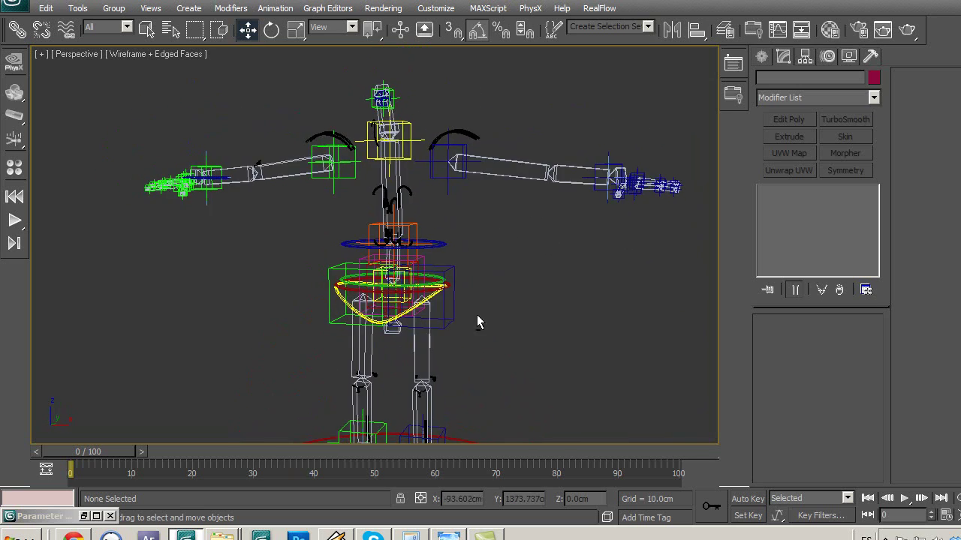
pyautogui.moveTo(399, 297)
pyautogui.keyDown('alt'); pyautogui.mouseDown(button='middle')
pyautogui.moveTo(570, 325)
pyautogui.moveTo(512, 326)
pyautogui.moveTo(536, 307)
pyautogui.moveTo(544, 317)
pyautogui.mouseUp(button='middle'); pyautogui.keyUp('alt')
pyautogui.moveTo(390, 301); pyautogui.dragTo(419, 340, button='middle')
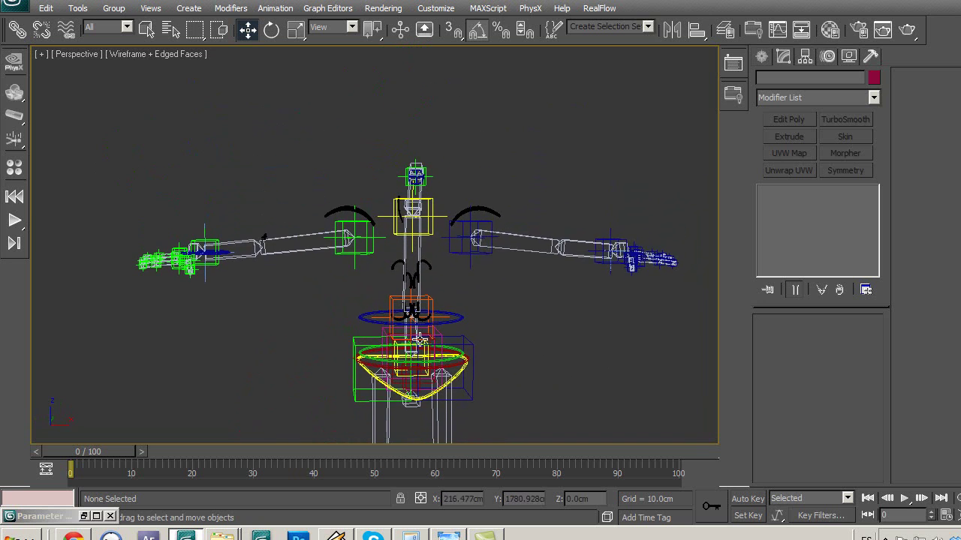
pyautogui.keyDown('alt'); pyautogui.moveTo(623, 309); pyautogui.dragTo(601, 356, button='middle'); pyautogui.keyUp('alt')
pyautogui.keyDown('alt'); pyautogui.moveTo(419, 298); pyautogui.dragTo(456, 272, button='middle'); pyautogui.keyUp('alt')
pyautogui.scroll(3, 336, 293)
pyautogui.moveTo(224, 314); pyautogui.dragTo(313, 317, button='middle')
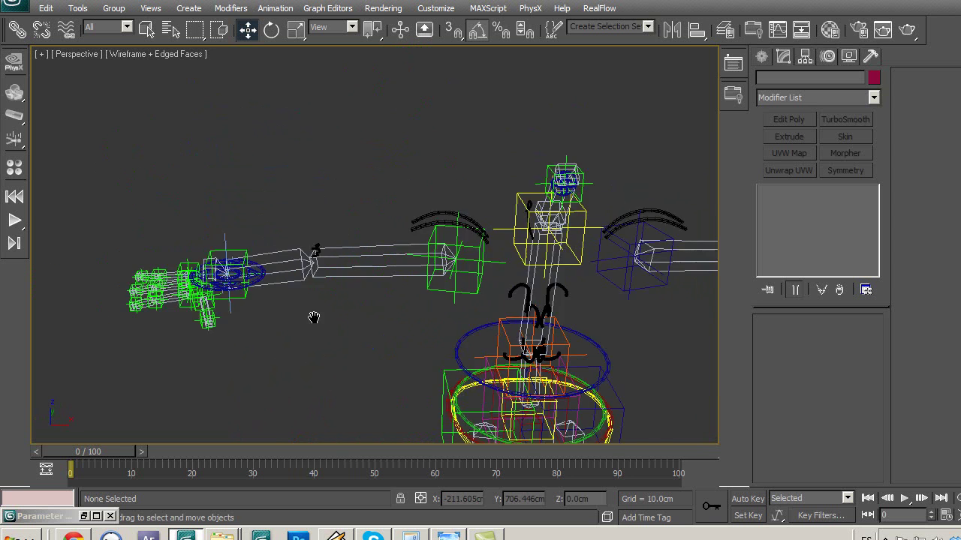
pyautogui.scroll(3, 325, 305)
pyautogui.click(318, 283)
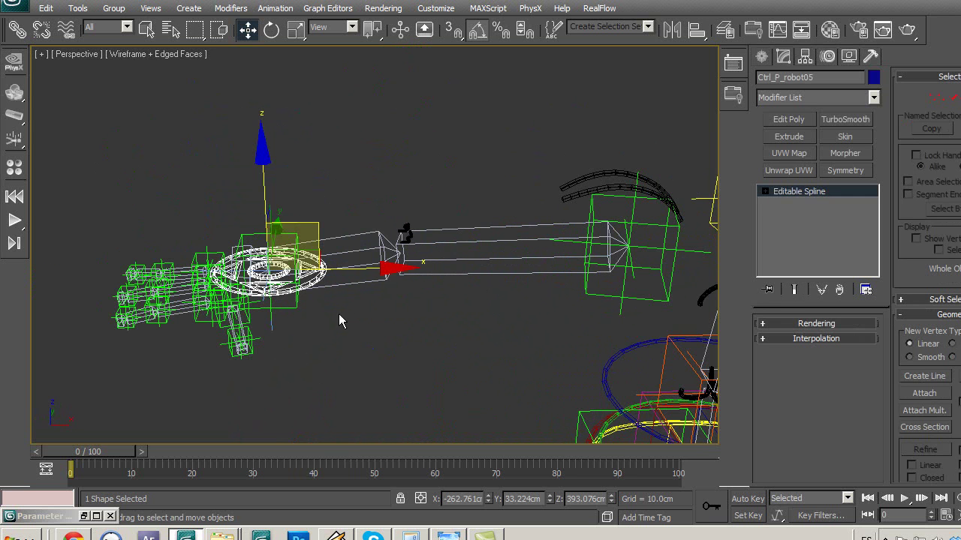
pyautogui.keyDown('shift'); pyautogui.moveTo(389, 271); pyautogui.dragTo(550, 277); pyautogui.keyUp('shift')
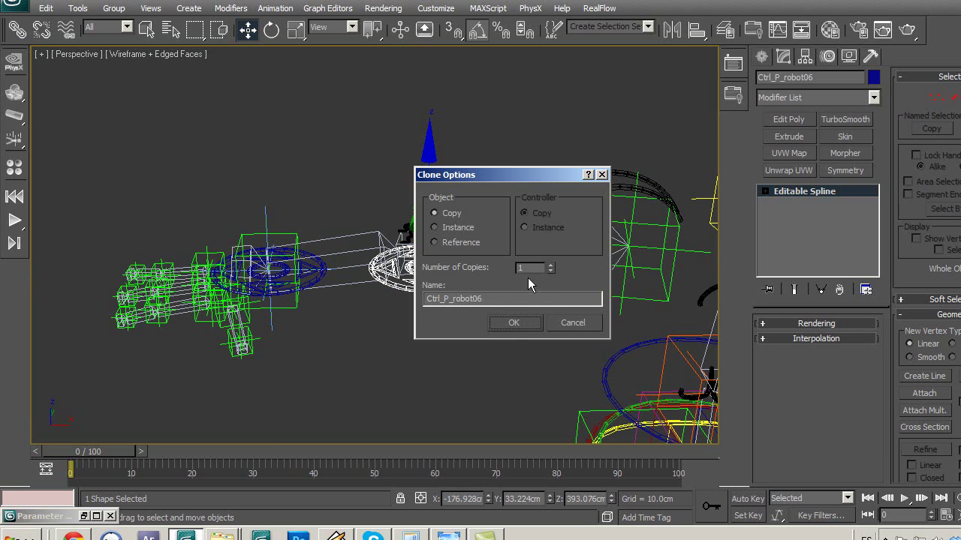
pyautogui.click(520, 330)
# Colour Ctrl_P_robot06 dark green and bring the other arm's hand into view
pyautogui.moveTo(503, 353); pyautogui.dragTo(460, 363, button='middle')
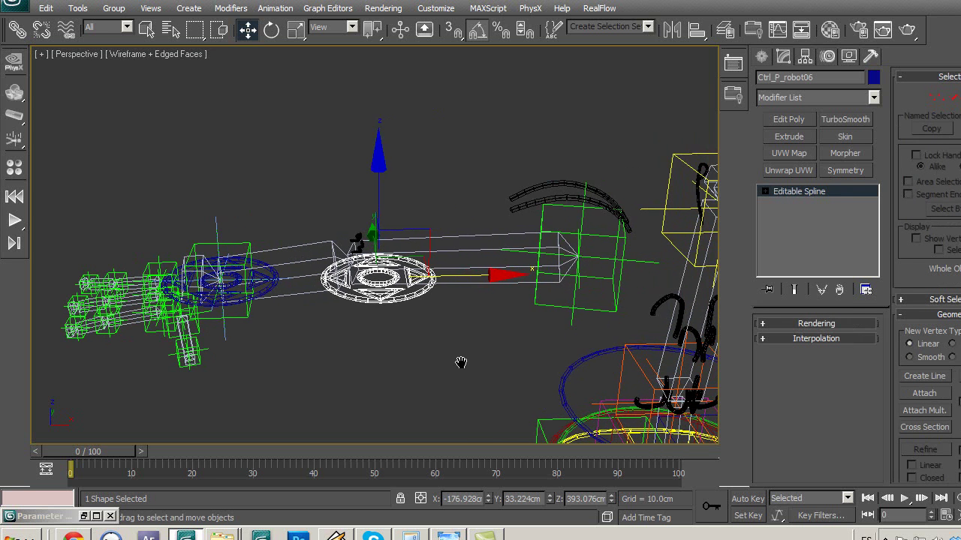
pyautogui.click(874, 78)
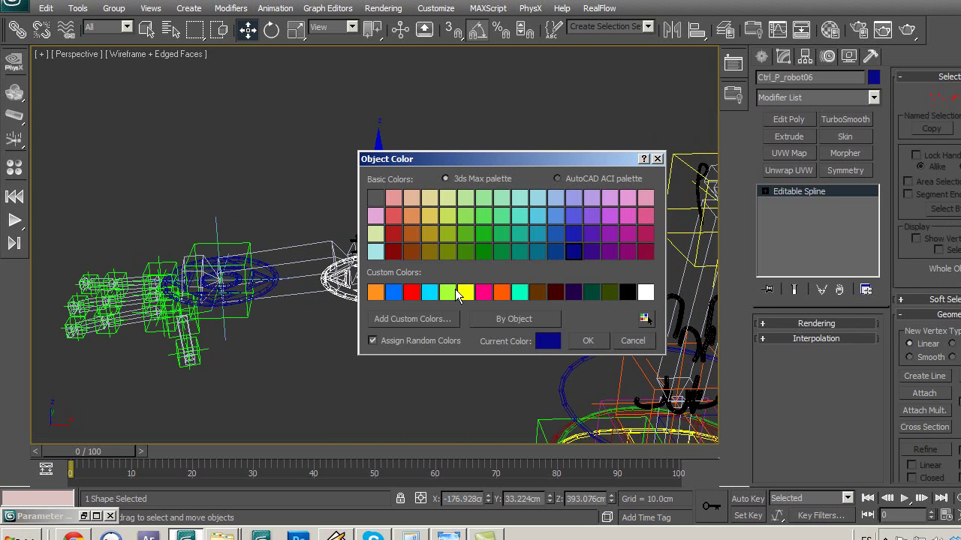
pyautogui.click(485, 252)
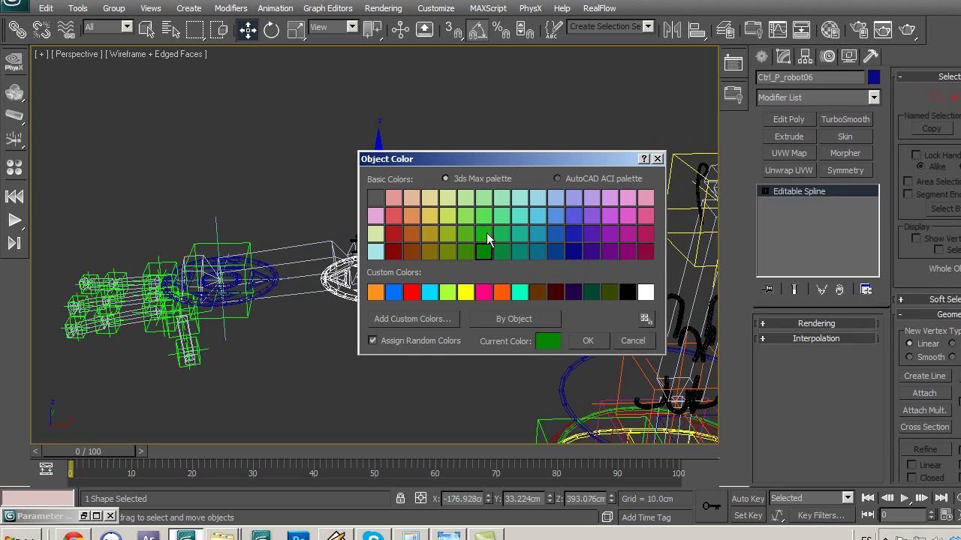
pyautogui.click(588, 341)
pyautogui.moveTo(588, 344)
pyautogui.mouseDown(button='middle')
pyautogui.moveTo(383, 316)
pyautogui.moveTo(471, 321)
pyautogui.mouseUp(button='middle')
pyautogui.moveTo(478, 314); pyautogui.dragTo(453, 337, button='middle')
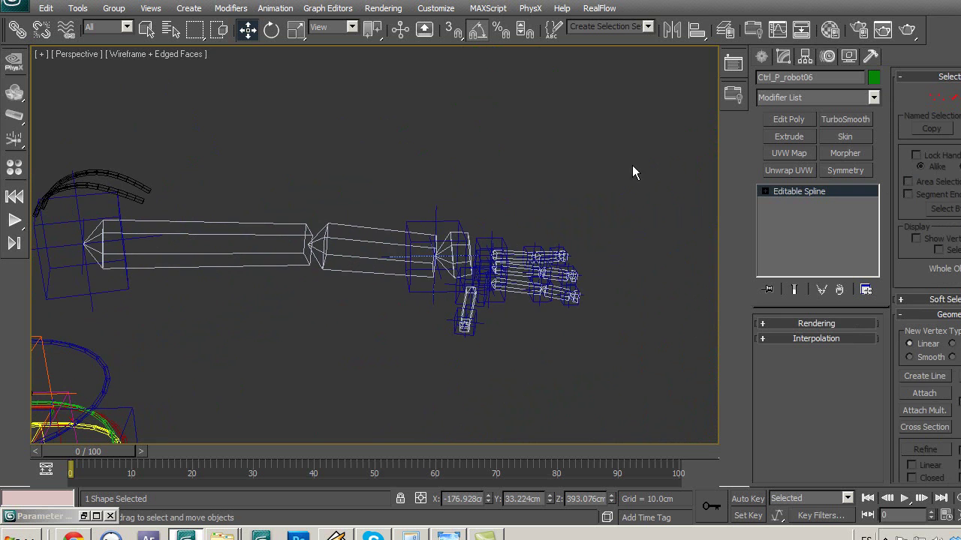
# Align Ctrl_P_robot06 pivot-to-pivot onto the wrist helper Point23
pyautogui.click(696, 34)
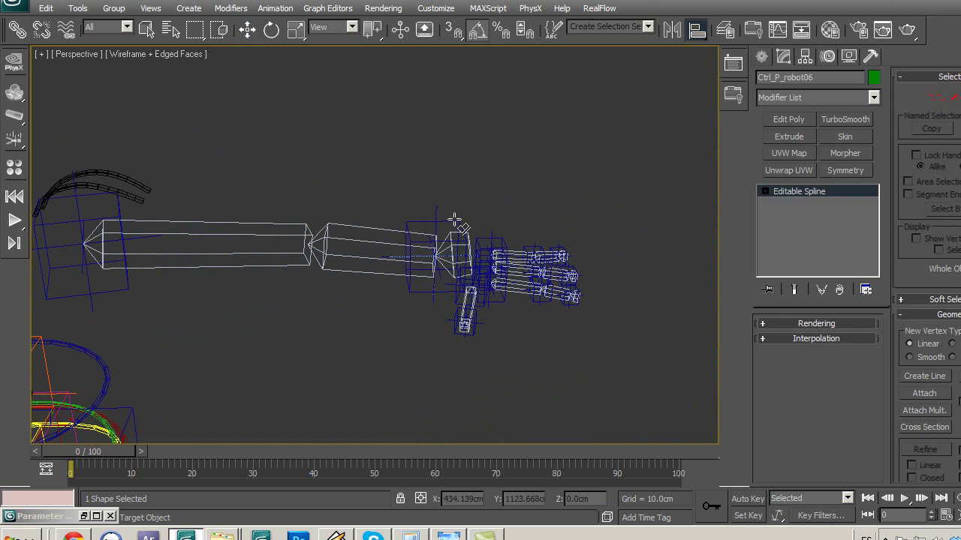
pyautogui.click(455, 218)
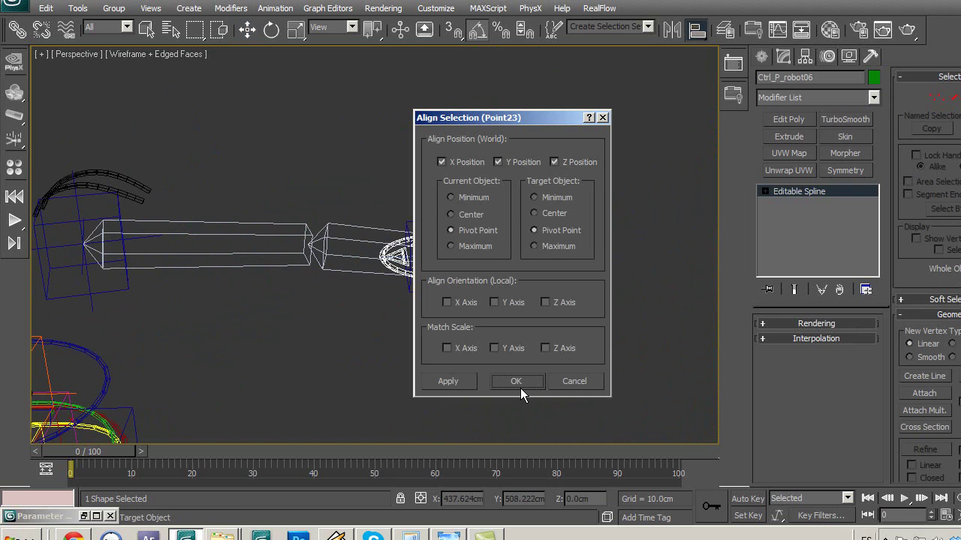
pyautogui.click(518, 381)
pyautogui.moveTo(541, 403); pyautogui.dragTo(569, 386, button='middle')
pyautogui.moveTo(618, 357)
pyautogui.keyDown('alt'); pyautogui.mouseDown(button='middle')
pyautogui.moveTo(560, 385)
pyautogui.moveTo(608, 374)
pyautogui.moveTo(613, 359)
pyautogui.mouseUp(button='middle'); pyautogui.keyUp('alt')
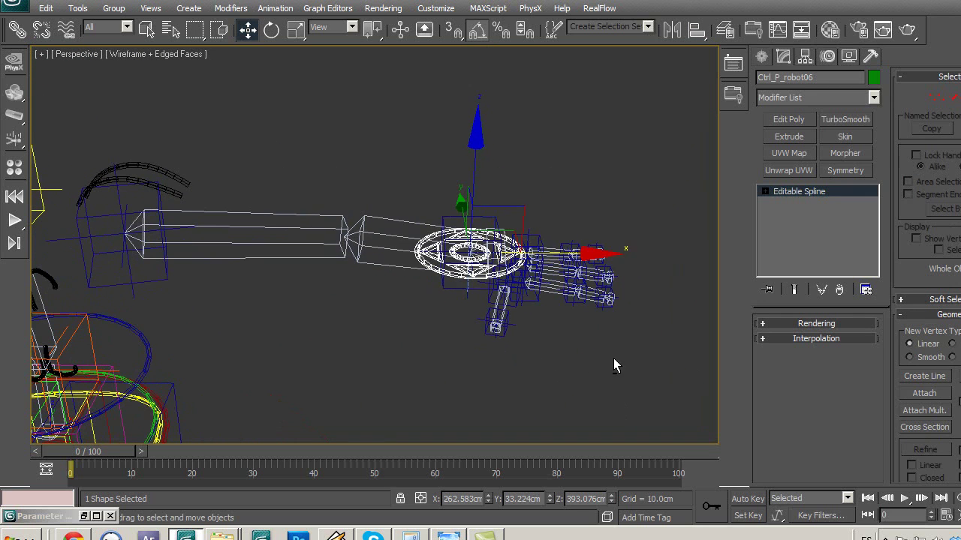
# Freeze the control's transforms, deselect it, and switch to smooth shaded view
pyautogui.click(733, 64)
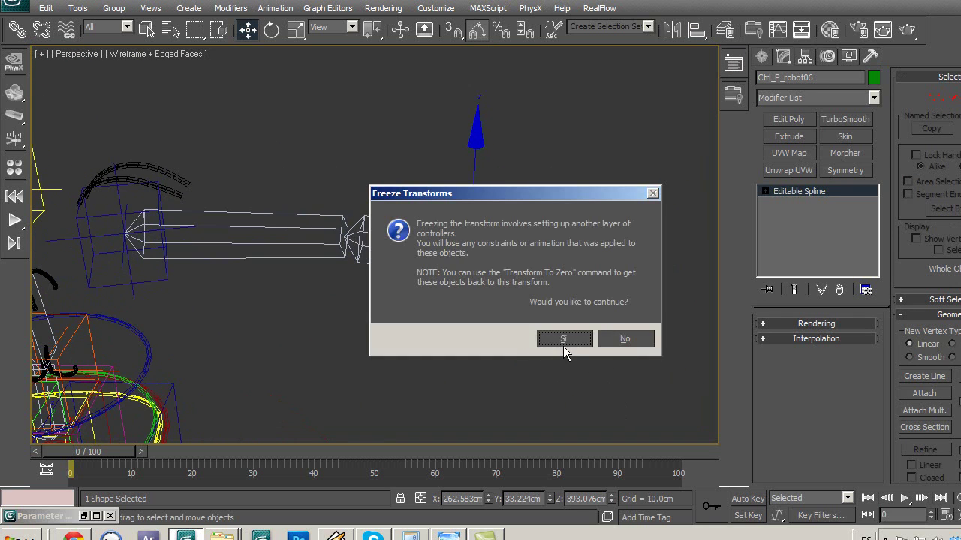
pyautogui.click(563, 339)
pyautogui.moveTo(548, 368)
pyautogui.keyDown('alt'); pyautogui.mouseDown(button='middle')
pyautogui.moveTo(548, 333)
pyautogui.moveTo(606, 308)
pyautogui.moveTo(595, 326)
pyautogui.mouseUp(button='middle'); pyautogui.keyUp('alt')
pyautogui.click(449, 350)
pyautogui.moveTo(449, 349)
pyautogui.keyDown('alt'); pyautogui.mouseDown(button='middle')
pyautogui.moveTo(465, 360)
pyautogui.moveTo(463, 405)
pyautogui.moveTo(494, 373)
pyautogui.mouseUp(button='middle'); pyautogui.keyUp('alt')
pyautogui.press('F3')
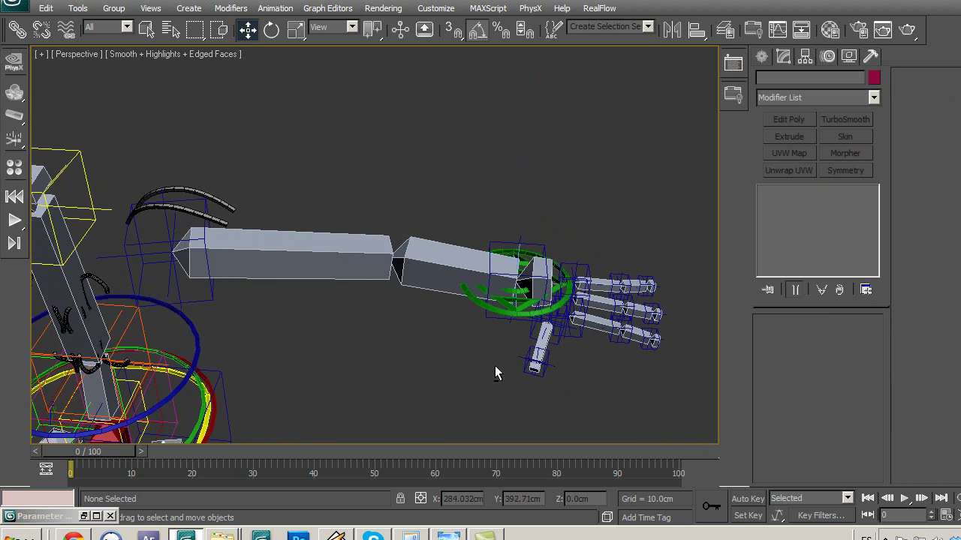
# Select the arm's IK Chain06 helper and test-move it, cancelling to restore the hand
pyautogui.moveTo(521, 247)
pyautogui.keyDown('alt'); pyautogui.mouseDown(button='middle')
pyautogui.moveTo(485, 301)
pyautogui.moveTo(511, 295)
pyautogui.mouseUp(button='middle'); pyautogui.keyUp('alt')
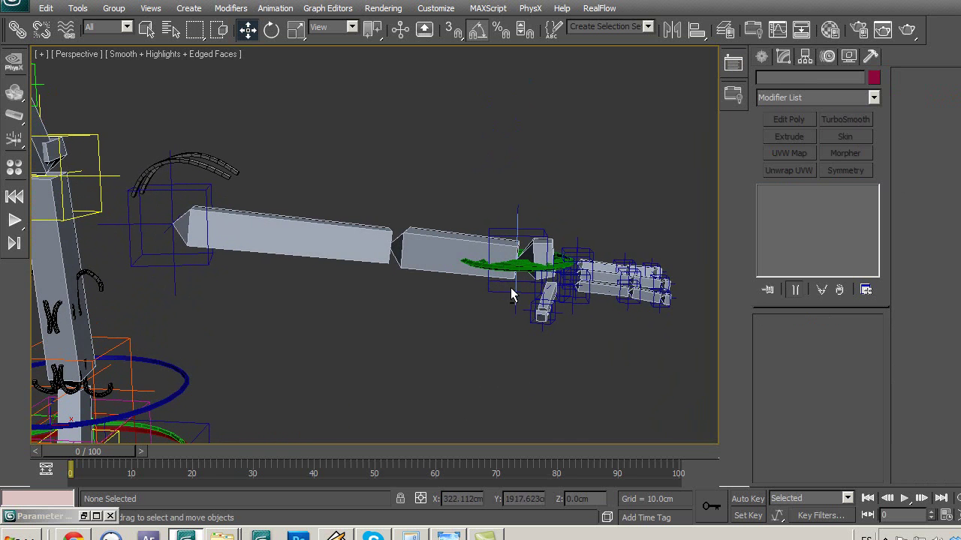
pyautogui.click(522, 220)
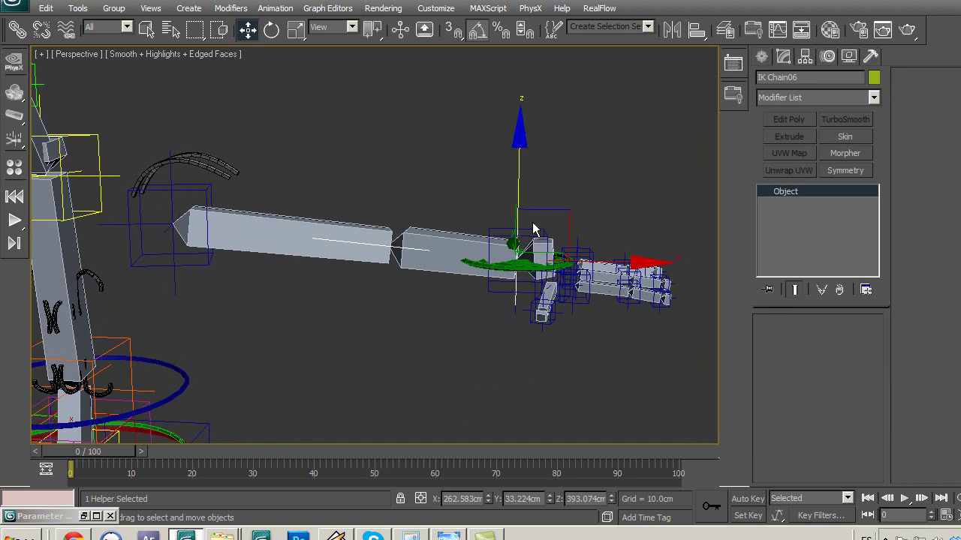
pyautogui.moveTo(564, 212)
pyautogui.mouseDown()
pyautogui.moveTo(457, 182)
pyautogui.moveTo(497, 222)
pyautogui.mouseUp()
pyautogui.rightClick(497, 223)
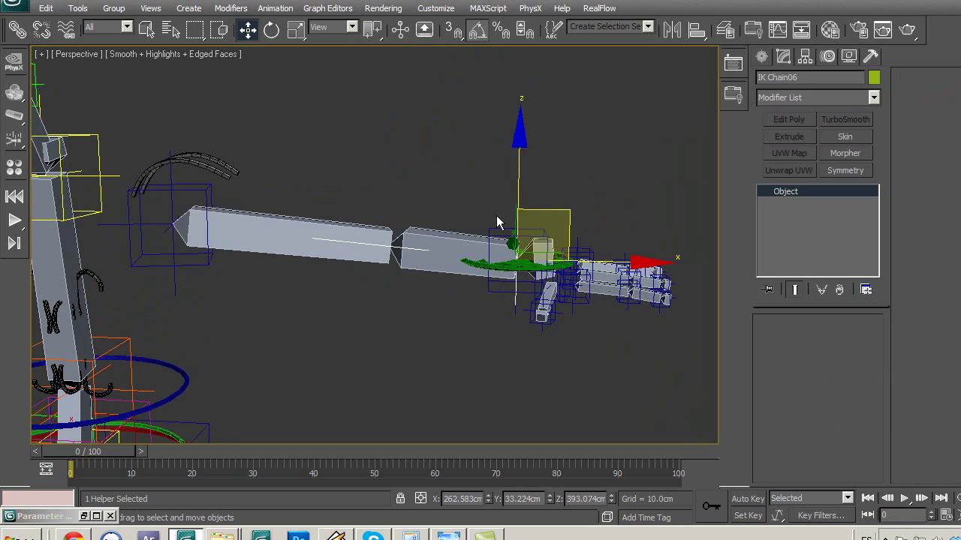
pyautogui.moveTo(539, 352)
pyautogui.keyDown('alt'); pyautogui.mouseDown(button='middle')
pyautogui.moveTo(529, 354)
pyautogui.moveTo(551, 352)
pyautogui.moveTo(522, 363)
pyautogui.moveTo(568, 283)
pyautogui.mouseUp(button='middle'); pyautogui.keyUp('alt')
pyautogui.scroll(3, 400, 240)
pyautogui.moveTo(506, 285)
pyautogui.mouseDown(button='middle')
pyautogui.moveTo(389, 282)
pyautogui.moveTo(395, 346)
pyautogui.moveTo(376, 364)
pyautogui.moveTo(386, 362)
pyautogui.mouseUp(button='middle')
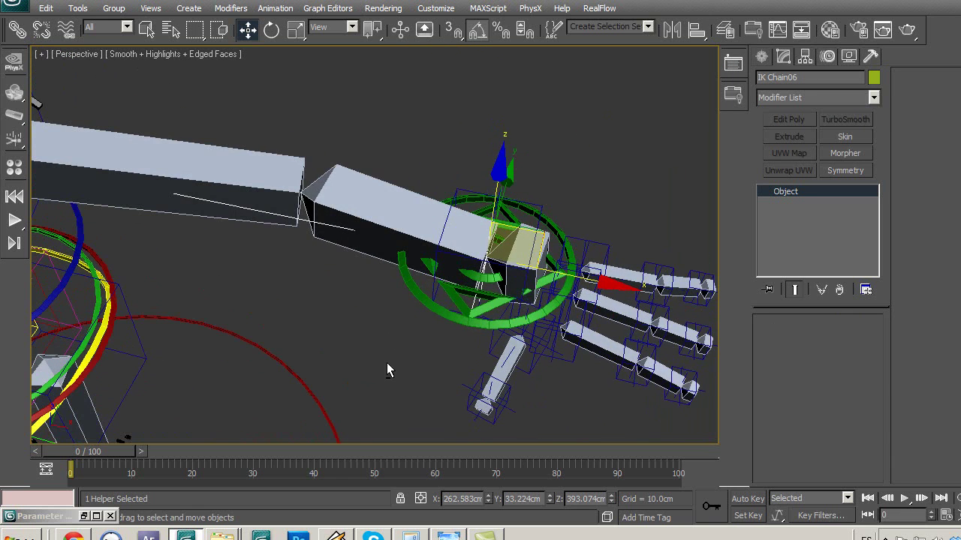
# Link IK Chain06 to Ctrl_P_robot06, then move the control to confirm the arm follows
pyautogui.click(17, 29)
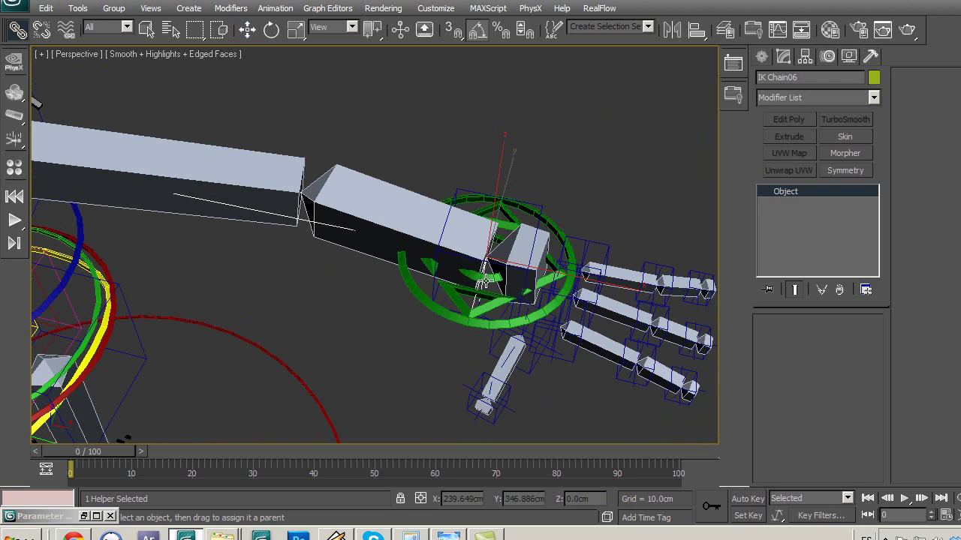
pyautogui.moveTo(484, 280); pyautogui.dragTo(417, 295)
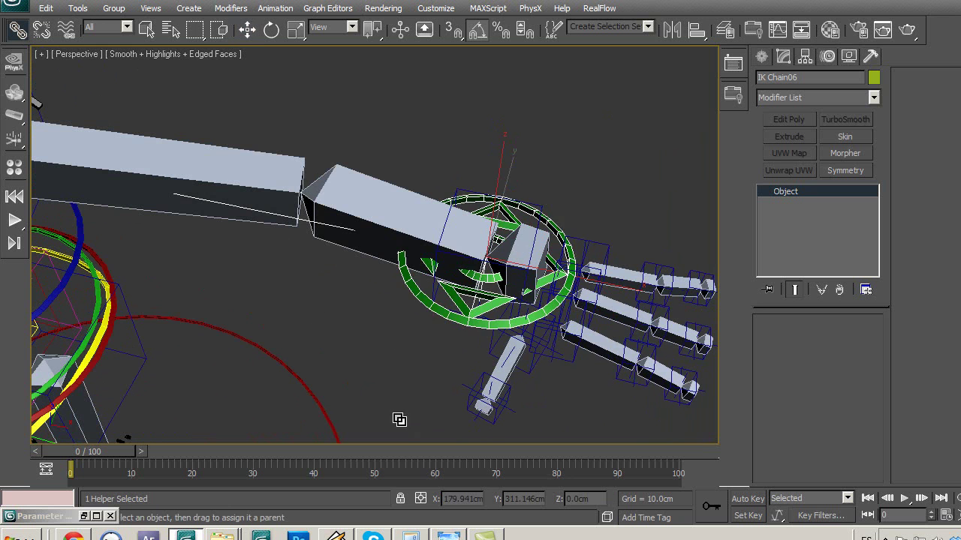
pyautogui.click(248, 29)
pyautogui.click(409, 288)
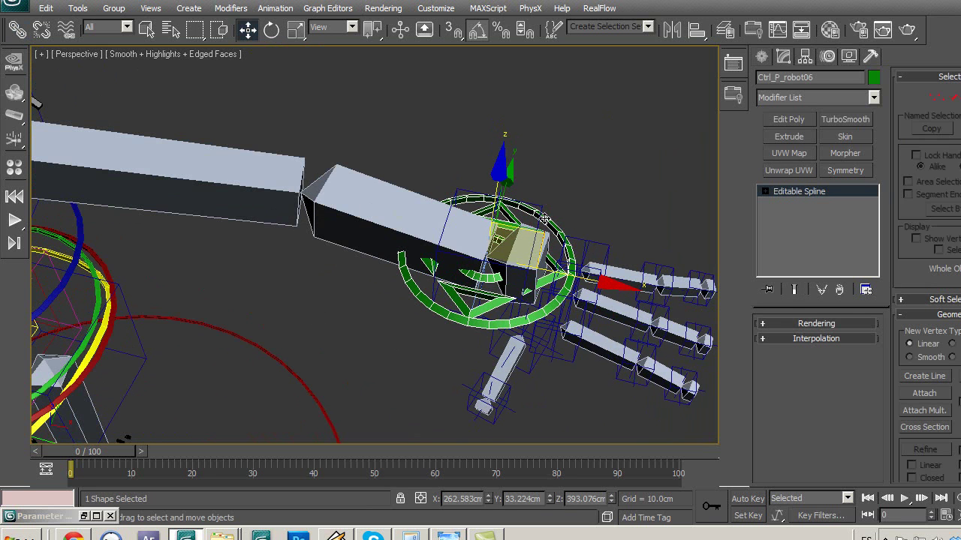
pyautogui.moveTo(542, 250); pyautogui.dragTo(478, 185)
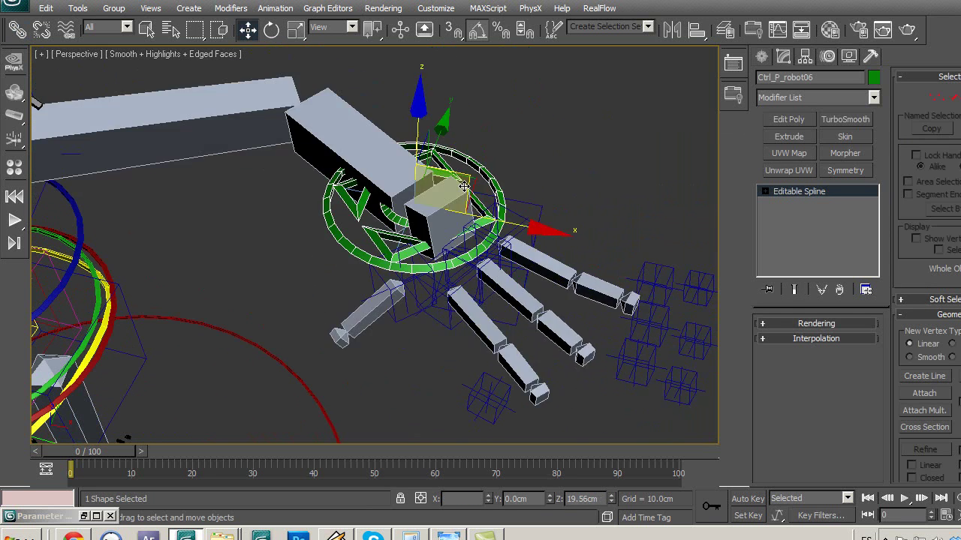
pyautogui.moveTo(478, 185)
pyautogui.keyDown('alt'); pyautogui.mouseDown(button='middle')
pyautogui.moveTo(396, 316)
pyautogui.moveTo(493, 315)
pyautogui.moveTo(484, 305)
pyautogui.moveTo(502, 312)
pyautogui.mouseUp(button='middle'); pyautogui.keyUp('alt')
pyautogui.moveTo(550, 187); pyautogui.dragTo(443, 210)
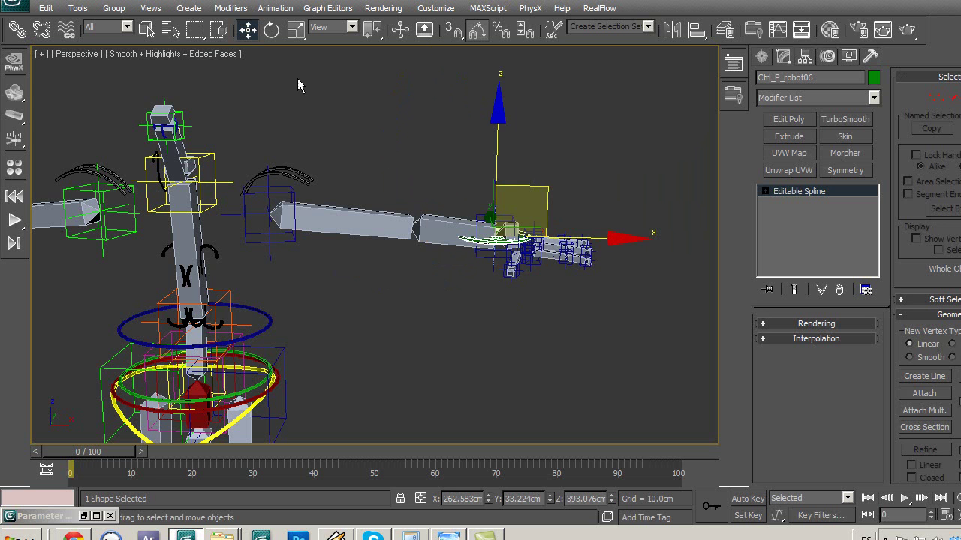
pyautogui.press('e')
pyautogui.moveTo(597, 175); pyautogui.dragTo(612, 213)
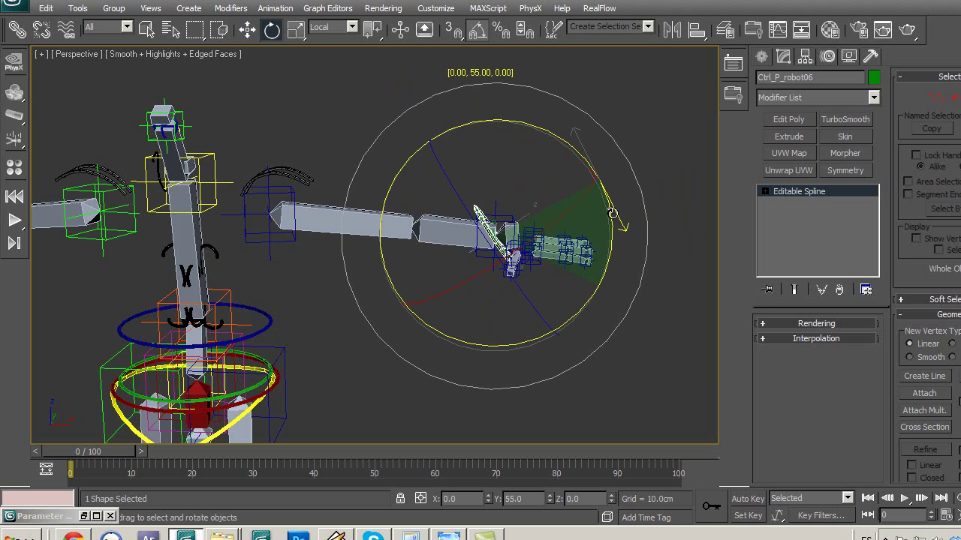
pyautogui.click(608, 411)
pyautogui.moveTo(629, 380)
pyautogui.keyDown('alt'); pyautogui.mouseDown(button='middle')
pyautogui.moveTo(556, 372)
pyautogui.moveTo(556, 280)
pyautogui.mouseUp(button='middle'); pyautogui.keyUp('alt')
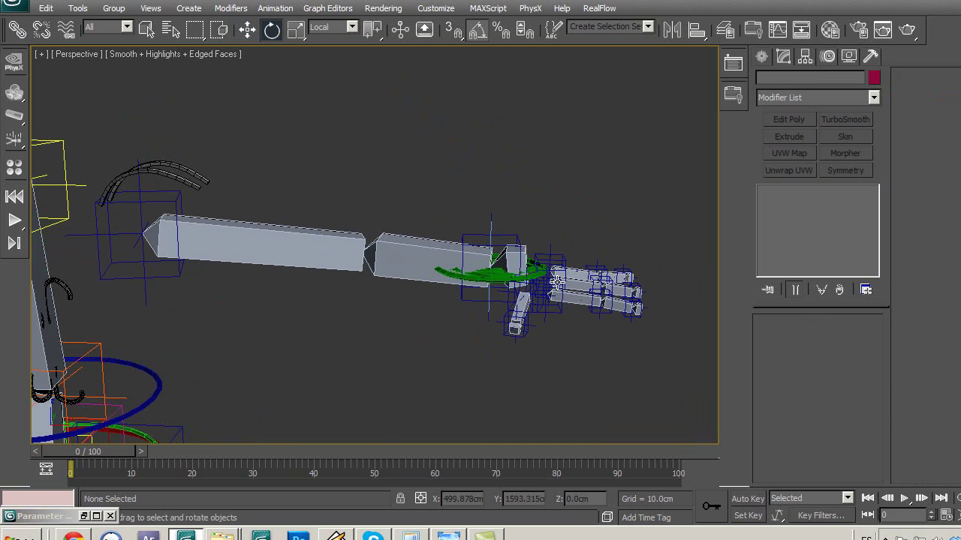
pyautogui.click(515, 234)
pyautogui.moveTo(580, 191); pyautogui.dragTo(600, 214)
pyautogui.click(247, 30)
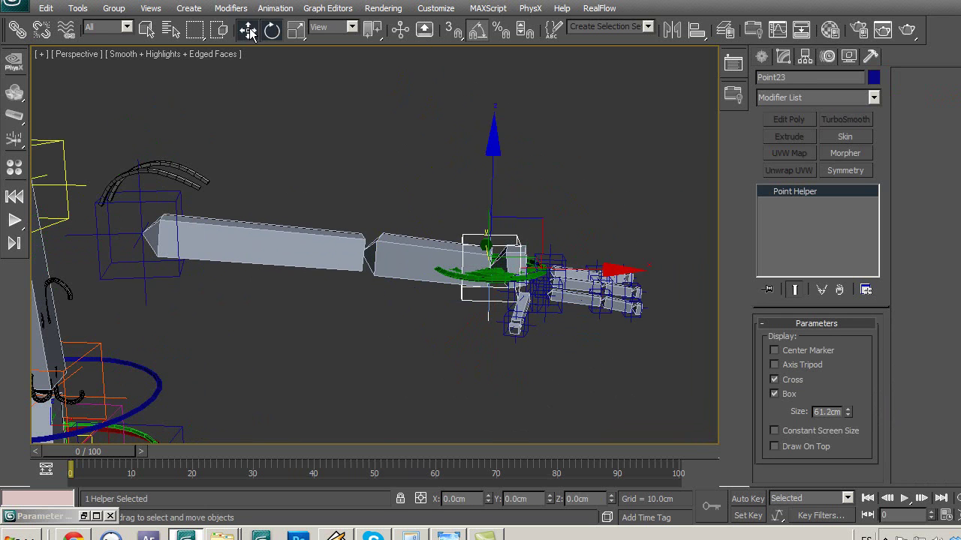
pyautogui.moveTo(565, 373)
pyautogui.keyDown('alt'); pyautogui.mouseDown(button='middle')
pyautogui.moveTo(538, 407)
pyautogui.moveTo(558, 404)
pyautogui.moveTo(537, 398)
pyautogui.moveTo(563, 392)
pyautogui.moveTo(548, 387)
pyautogui.mouseUp(button='middle'); pyautogui.keyUp('alt')
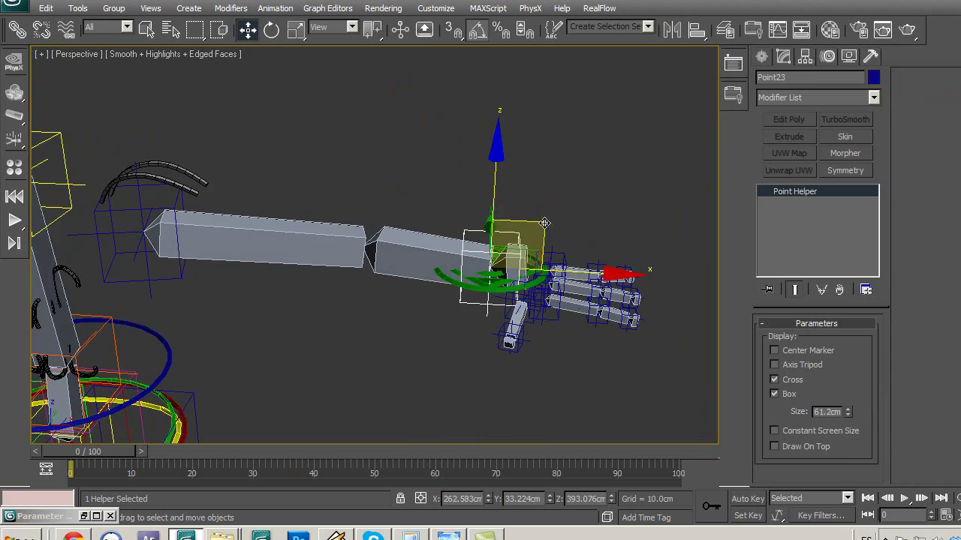
pyautogui.moveTo(544, 223); pyautogui.dragTo(476, 298)
pyautogui.rightClick(477, 299)
pyautogui.click(478, 288)
pyautogui.moveTo(543, 229); pyautogui.dragTo(475, 176)
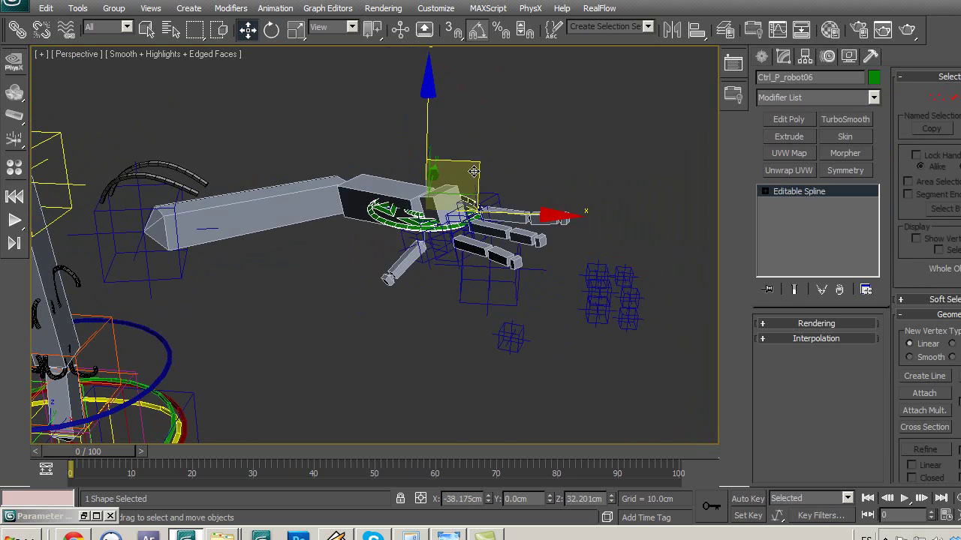
pyautogui.rightClick(475, 176)
pyautogui.scroll(2, 450, 337)
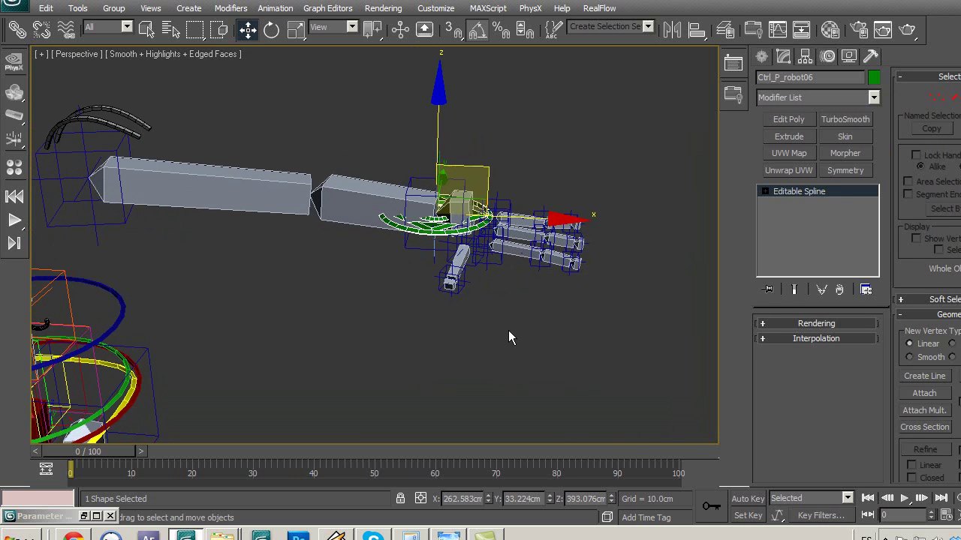
pyautogui.scroll(2, 525, 334)
pyautogui.scroll(2, 510, 348)
pyautogui.moveTo(514, 357)
pyautogui.mouseDown(button='middle')
pyautogui.moveTo(496, 342)
pyautogui.moveTo(513, 370)
pyautogui.moveTo(538, 324)
pyautogui.moveTo(564, 331)
pyautogui.mouseUp(button='middle')
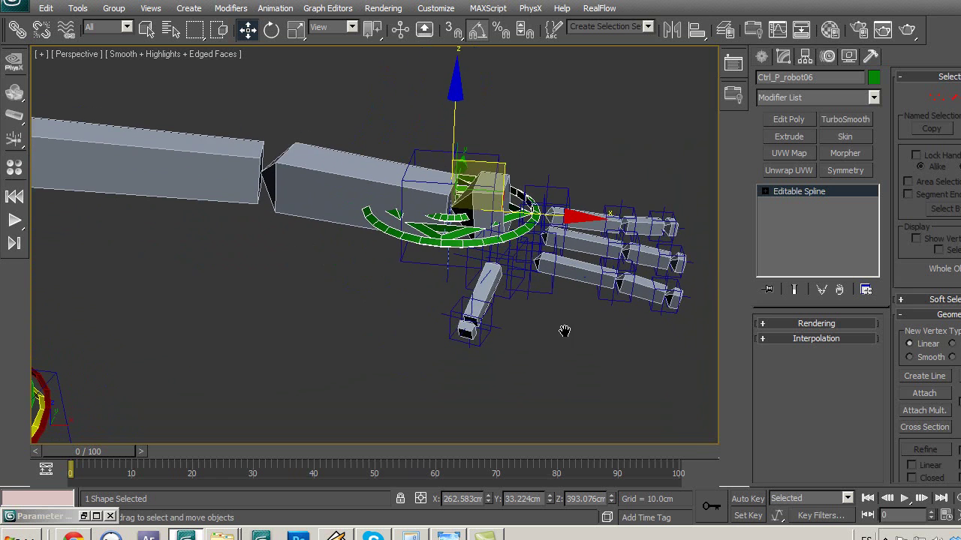
pyautogui.click(828, 58)
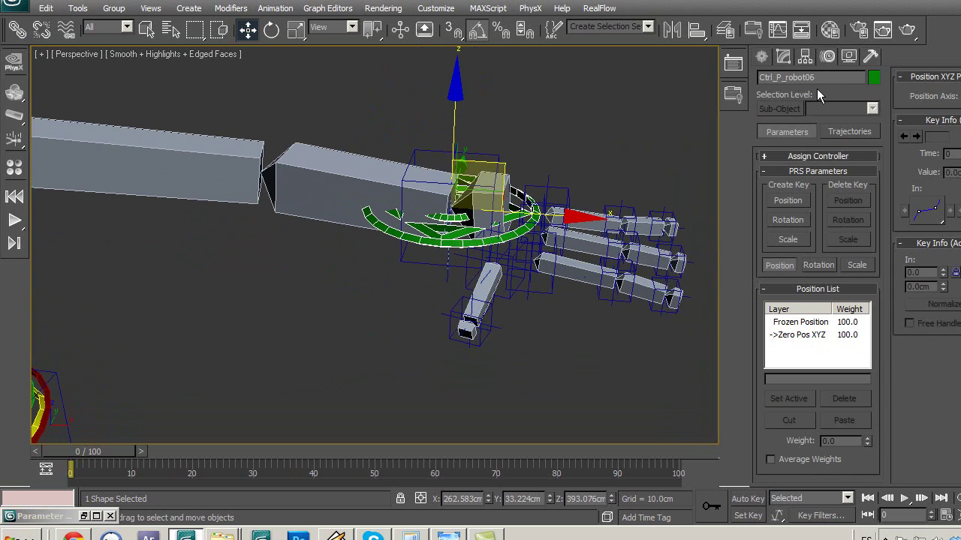
pyautogui.click(804, 57)
pyautogui.click(828, 57)
pyautogui.click(450, 259)
pyautogui.click(450, 259)
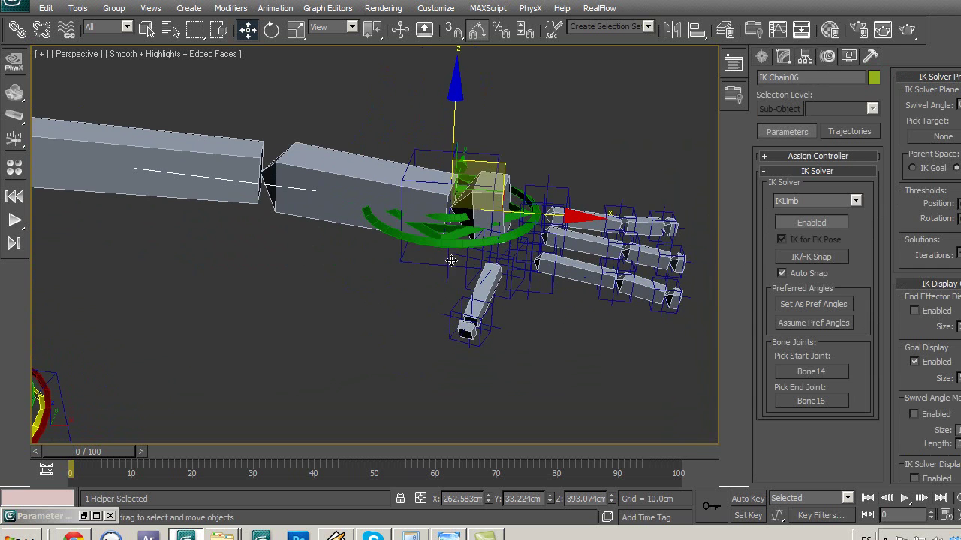
pyautogui.click(942, 139)
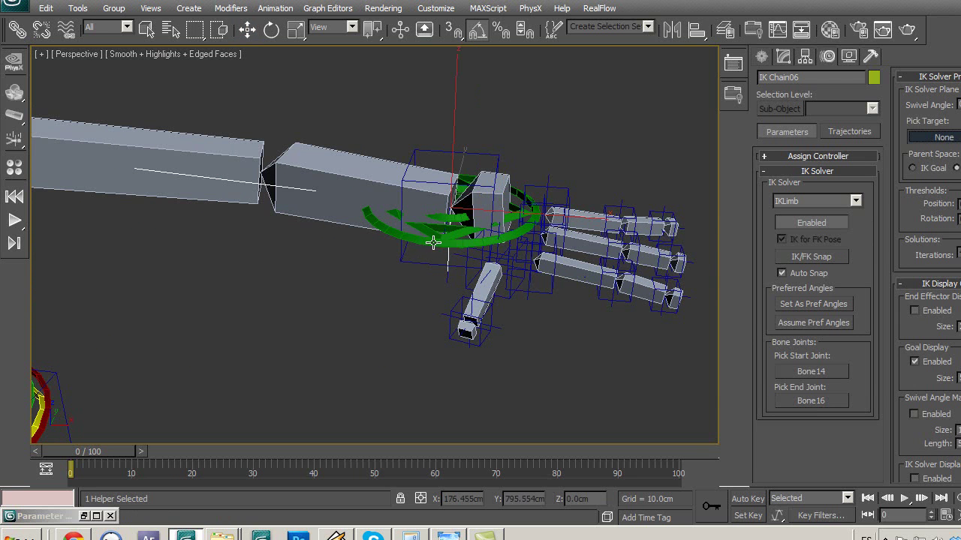
pyautogui.click(427, 240)
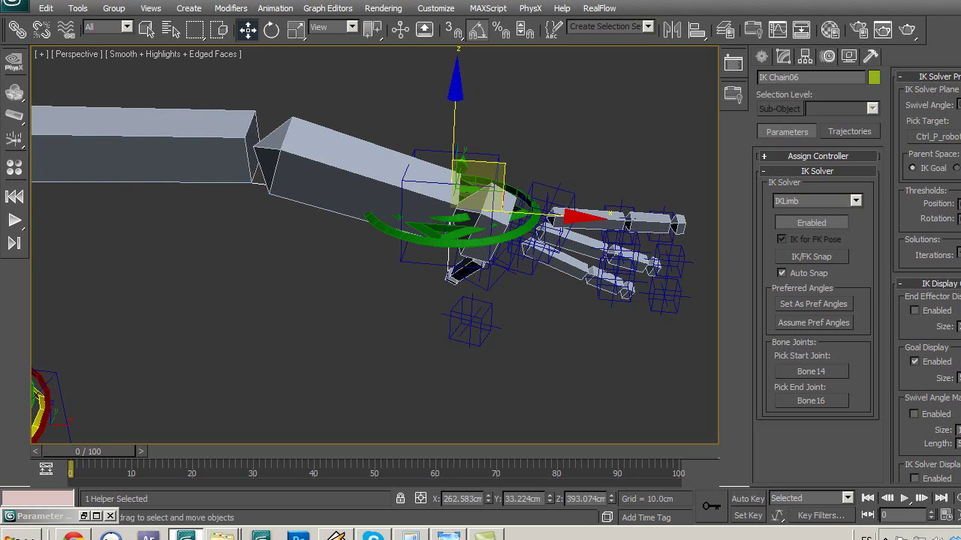
pyautogui.moveTo(499, 162)
pyautogui.mouseDown()
pyautogui.moveTo(449, 135)
pyautogui.moveTo(468, 160)
pyautogui.moveTo(466, 202)
pyautogui.mouseUp()
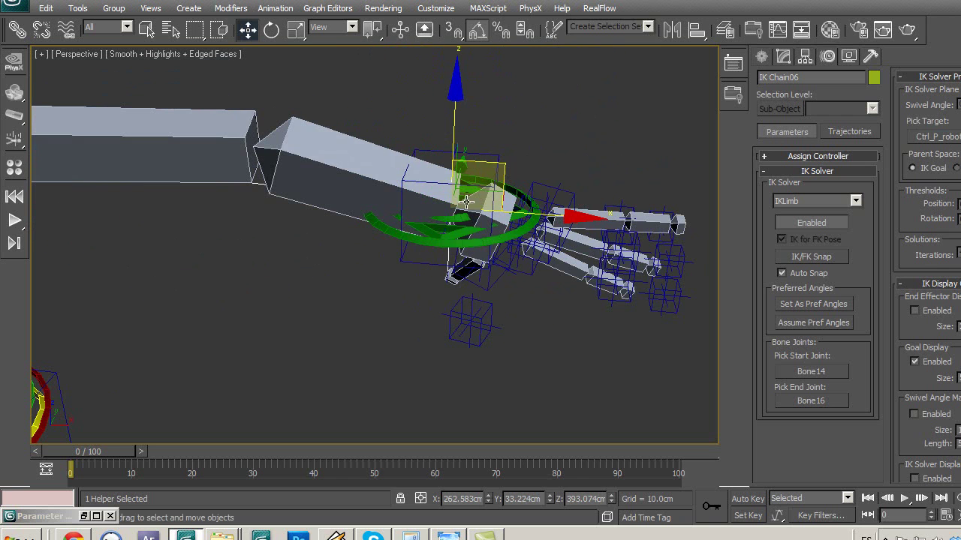
pyautogui.click(453, 240)
pyautogui.moveTo(501, 162); pyautogui.dragTo(332, 152)
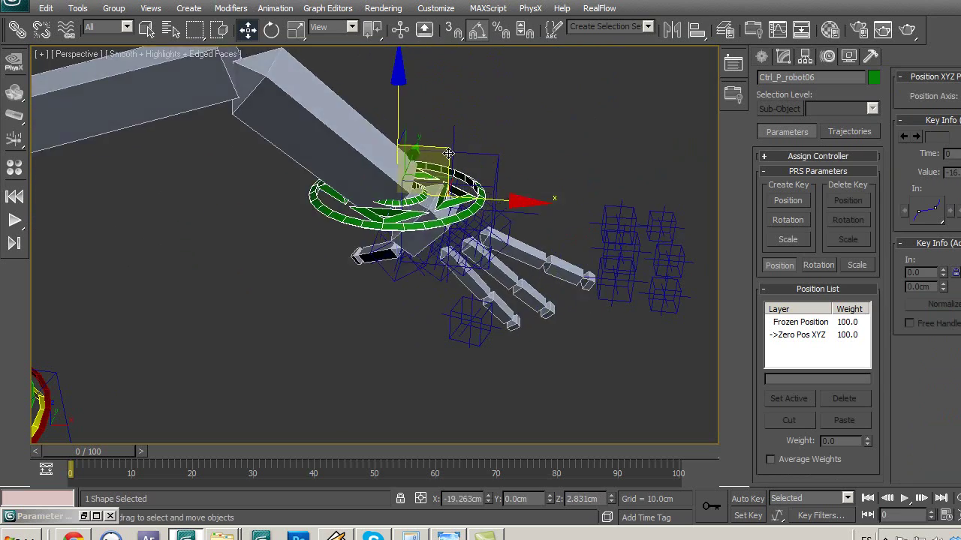
pyautogui.rightClick(332, 153)
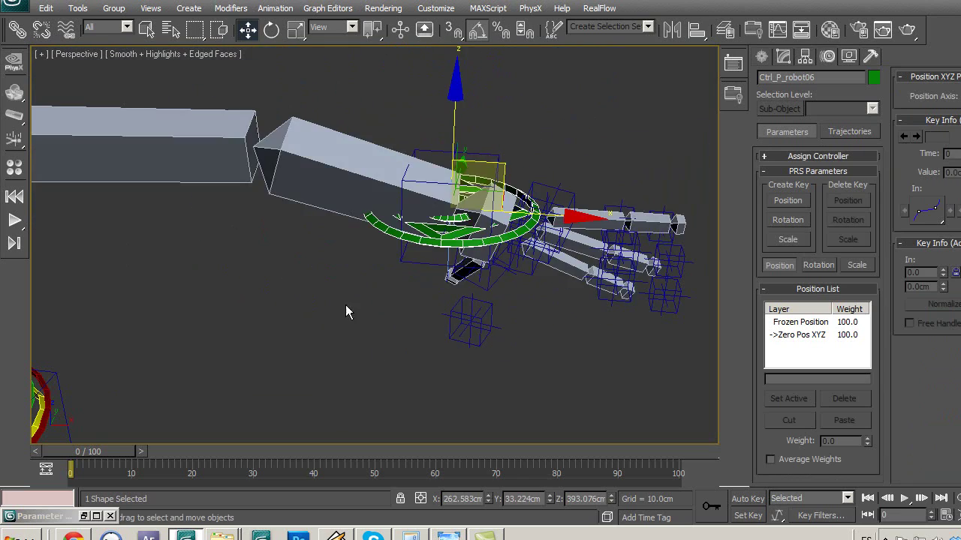
pyautogui.moveTo(310, 313)
pyautogui.keyDown('alt'); pyautogui.mouseDown(button='middle')
pyautogui.moveTo(337, 318)
pyautogui.moveTo(266, 290)
pyautogui.moveTo(275, 299)
pyautogui.mouseUp(button='middle'); pyautogui.keyUp('alt')
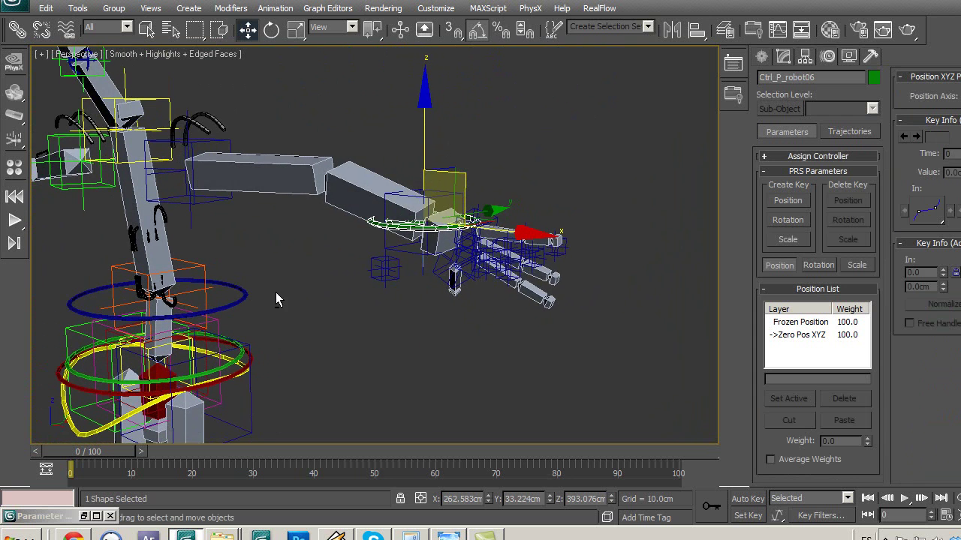
pyautogui.click(424, 261)
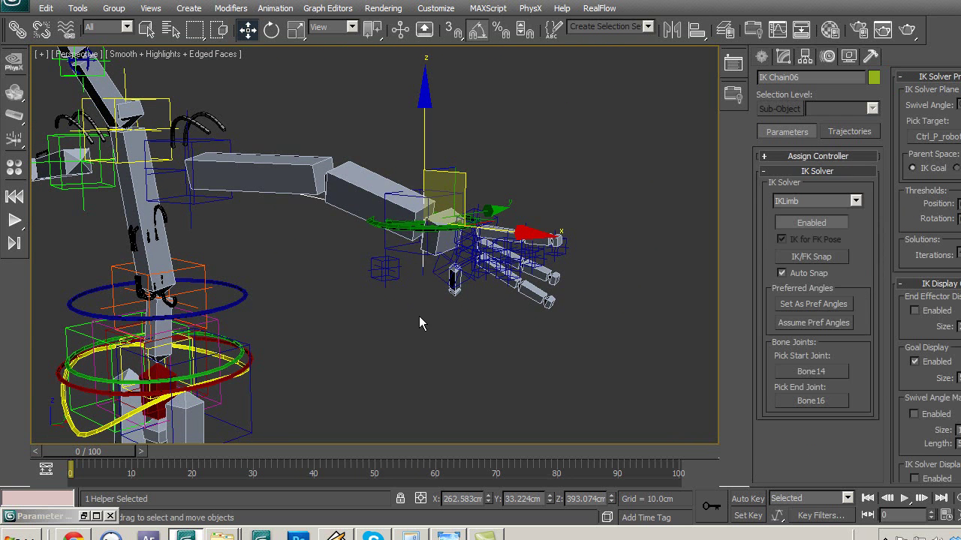
pyautogui.keyDown('alt'); pyautogui.moveTo(420, 317); pyautogui.dragTo(456, 321, button='middle'); pyautogui.keyUp('alt')
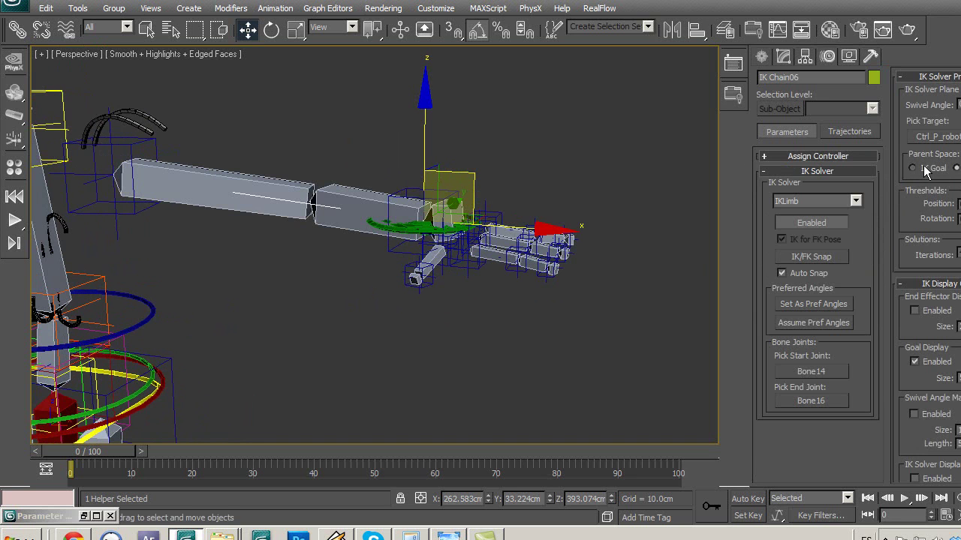
pyautogui.moveTo(329, 310); pyautogui.dragTo(452, 310, button='middle')
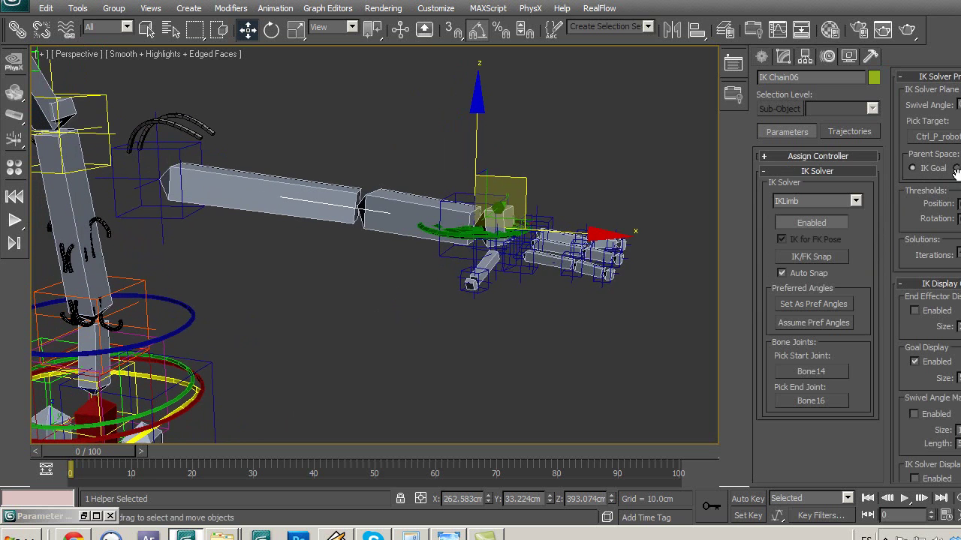
pyautogui.moveTo(388, 372); pyautogui.dragTo(480, 308, button='middle')
pyautogui.scroll(-5, 480, 308)
pyautogui.moveTo(353, 306)
pyautogui.mouseDown(button='middle')
pyautogui.moveTo(450, 293)
pyautogui.moveTo(540, 299)
pyautogui.moveTo(486, 304)
pyautogui.moveTo(440, 283)
pyautogui.mouseUp(button='middle')
pyautogui.scroll(3, 478, 226)
pyautogui.moveTo(478, 227)
pyautogui.mouseDown(button='middle')
pyautogui.moveTo(460, 299)
pyautogui.moveTo(544, 292)
pyautogui.moveTo(497, 293)
pyautogui.mouseUp(button='middle')
pyautogui.scroll(2, 545, 292)
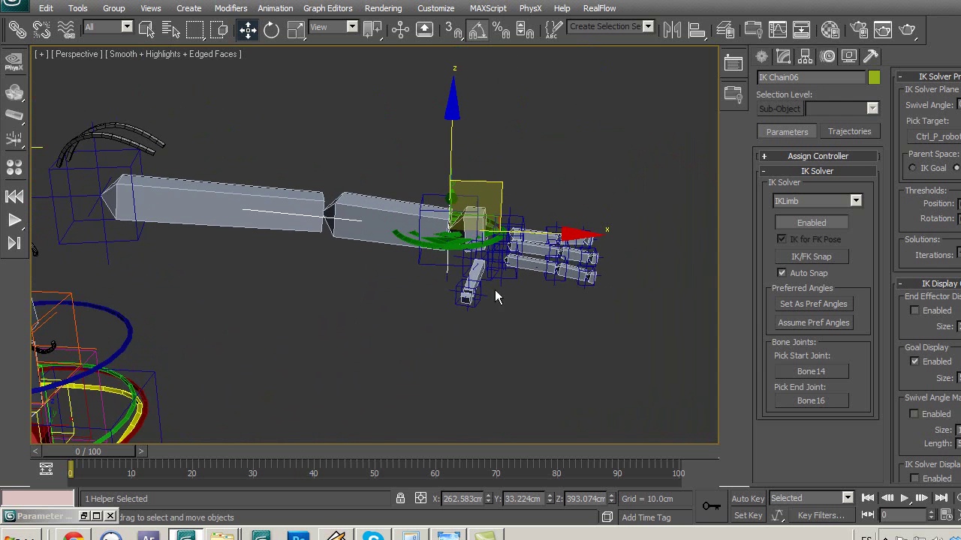
pyautogui.moveTo(553, 328)
pyautogui.mouseDown(button='middle')
pyautogui.moveTo(507, 324)
pyautogui.moveTo(536, 343)
pyautogui.moveTo(468, 349)
pyautogui.moveTo(493, 339)
pyautogui.moveTo(346, 180)
pyautogui.moveTo(466, 340)
pyautogui.mouseUp(button='middle')
pyautogui.scroll(3, 467, 350)
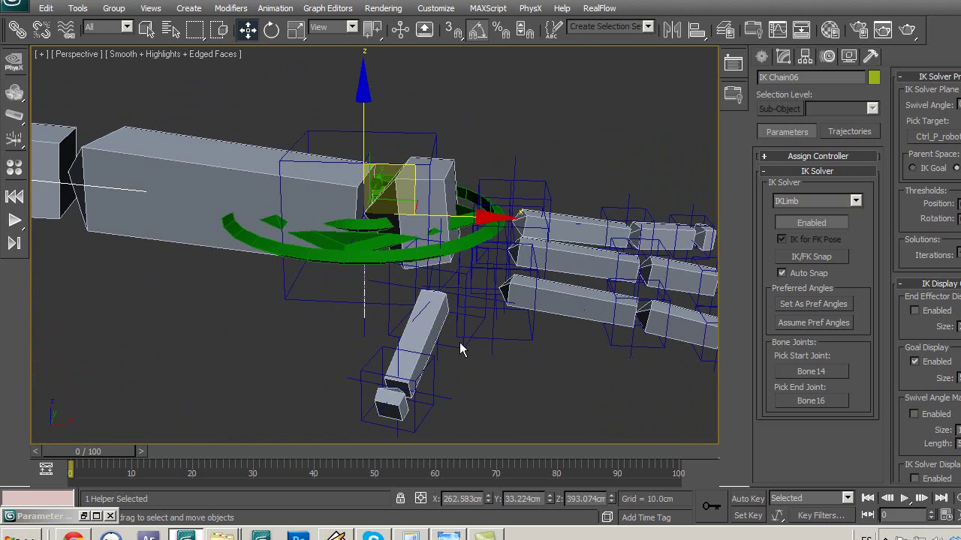
pyautogui.click(463, 346)
pyautogui.click(271, 29)
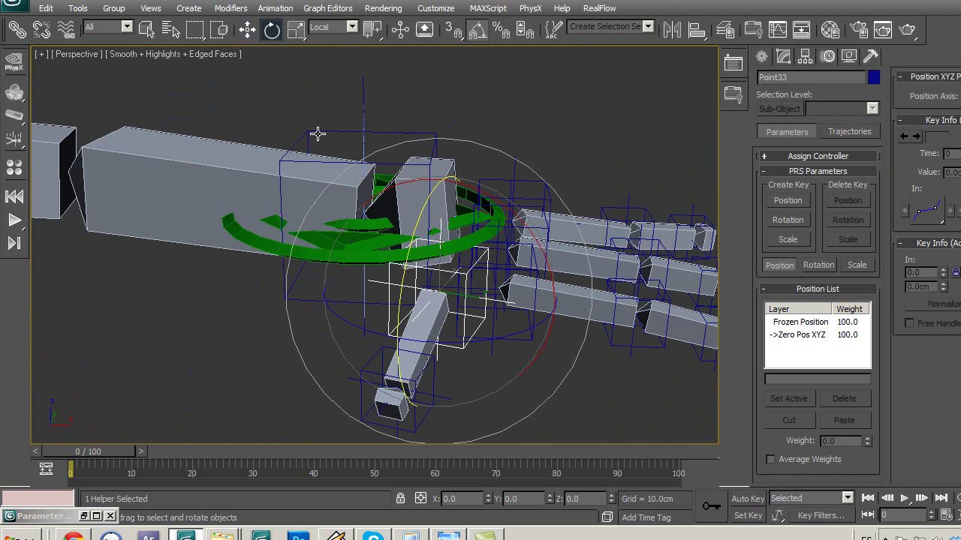
pyautogui.moveTo(405, 257); pyautogui.dragTo(404, 279)
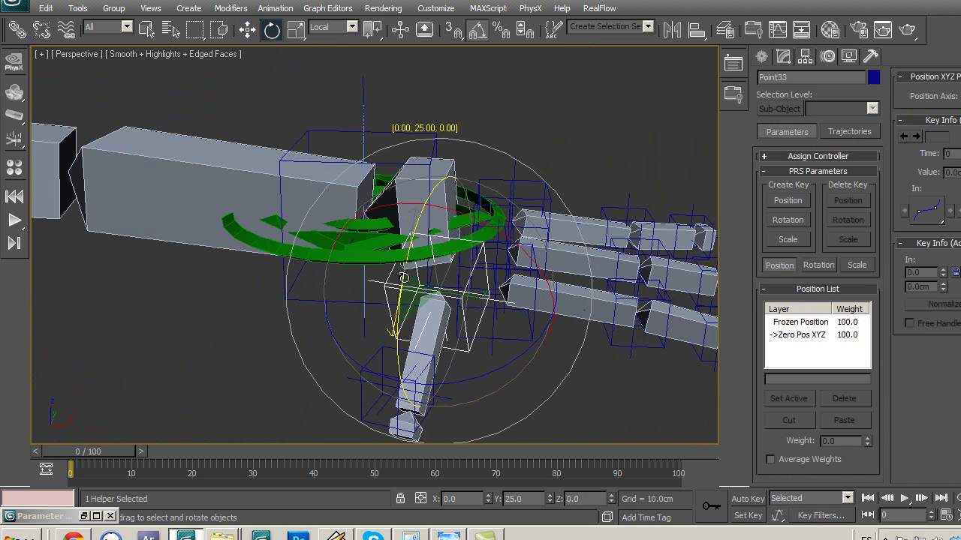
pyautogui.moveTo(566, 400); pyautogui.dragTo(566, 368, button='middle')
pyautogui.click(248, 29)
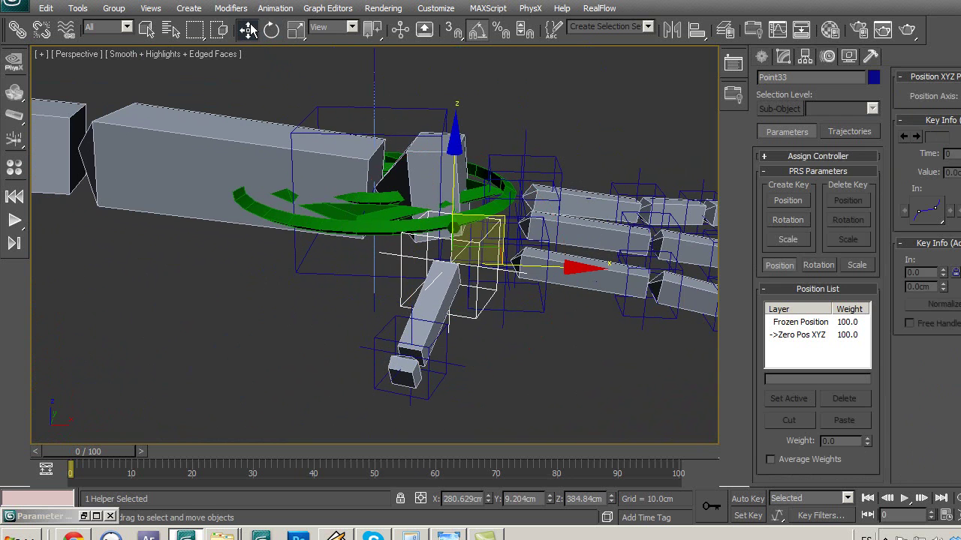
pyautogui.click(341, 224)
pyautogui.click(288, 258)
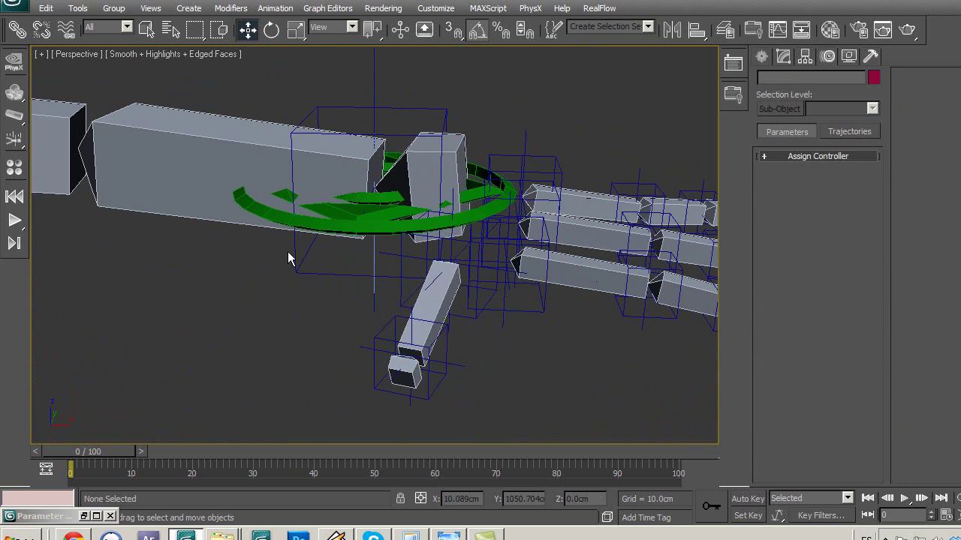
pyautogui.click(386, 223)
pyautogui.moveTo(422, 153); pyautogui.dragTo(363, 302)
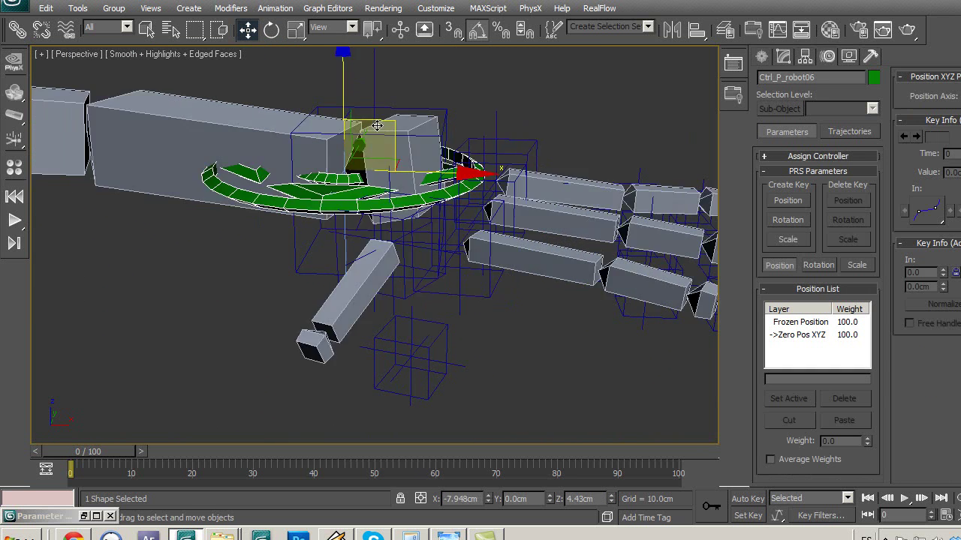
pyautogui.moveTo(362, 303); pyautogui.dragTo(270, 303, button='middle')
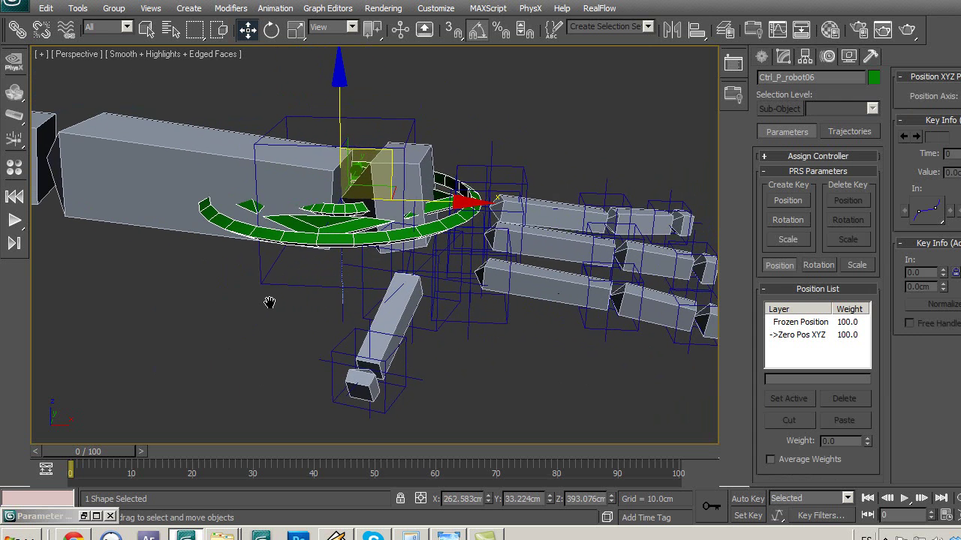
pyautogui.scroll(-3, 375, 322)
pyautogui.click(446, 322)
pyautogui.click(430, 234)
pyautogui.press('e')
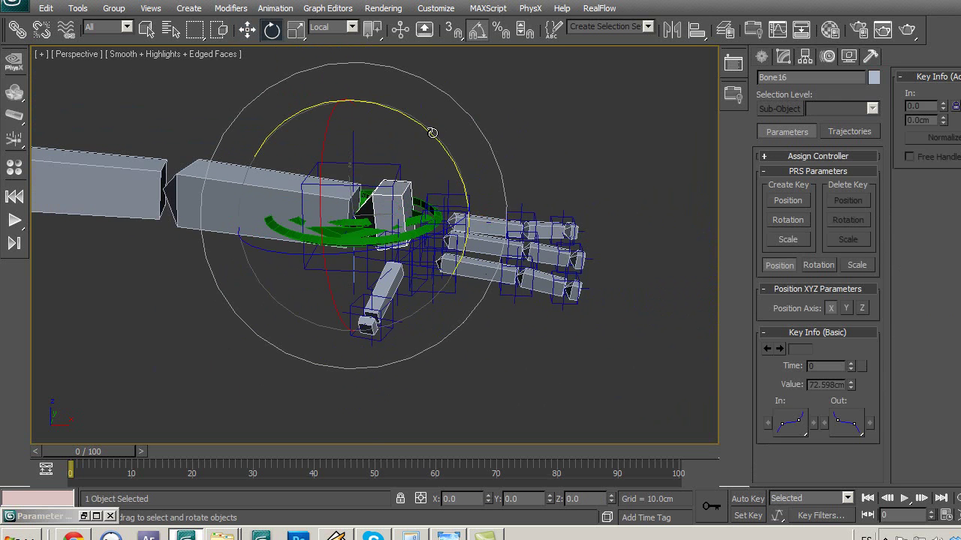
pyautogui.moveTo(432, 133); pyautogui.dragTo(453, 137)
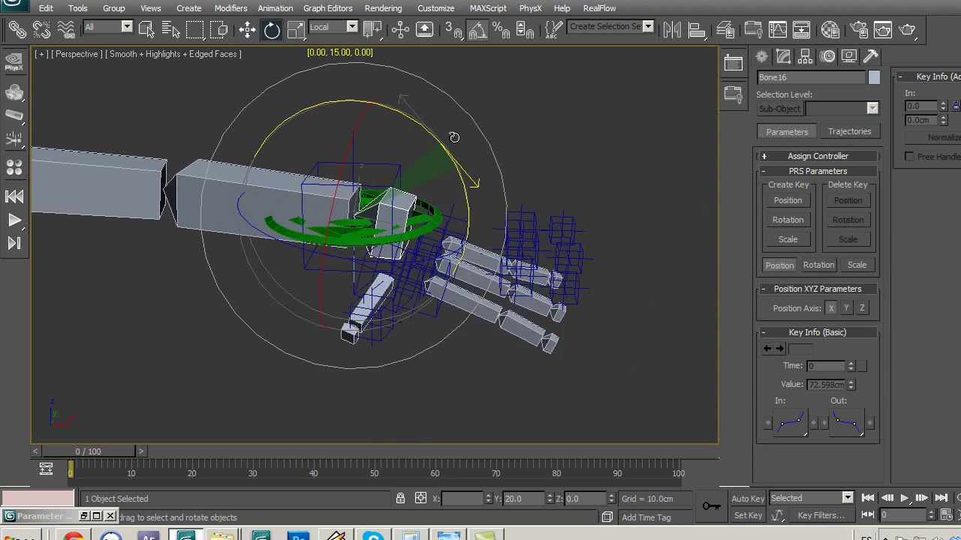
pyautogui.moveTo(453, 137); pyautogui.dragTo(450, 136)
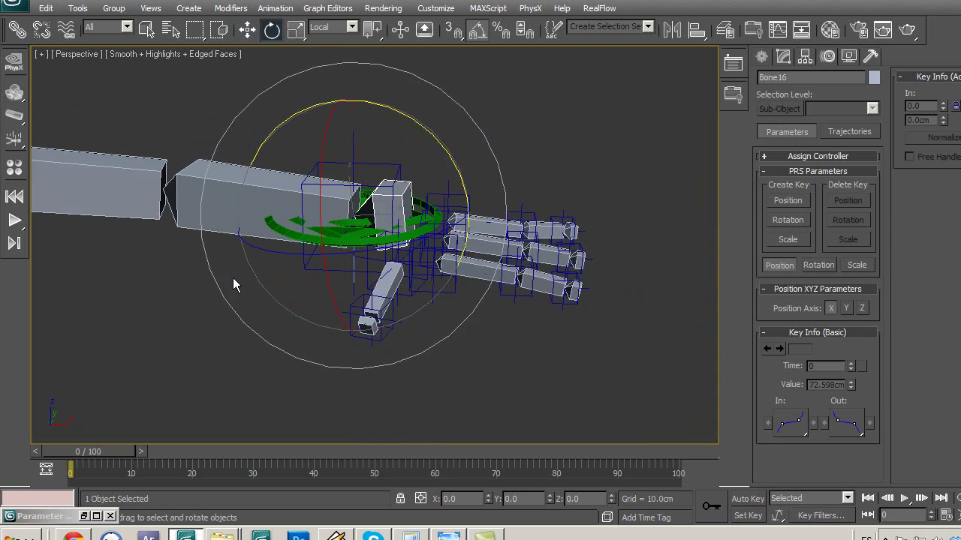
pyautogui.scroll(-2, 233, 278)
pyautogui.moveTo(381, 264)
pyautogui.mouseDown(button='middle')
pyautogui.moveTo(328, 229)
pyautogui.moveTo(385, 232)
pyautogui.moveTo(317, 227)
pyautogui.moveTo(542, 242)
pyautogui.moveTo(188, 289)
pyautogui.mouseUp(button='middle')
pyautogui.scroll(-2, 328, 229)
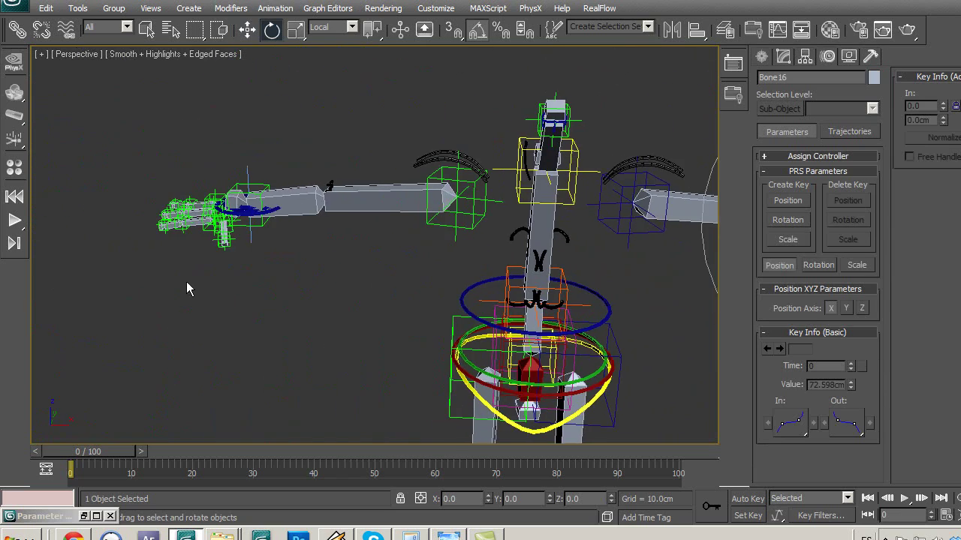
pyautogui.moveTo(311, 304)
pyautogui.keyDown('alt'); pyautogui.mouseDown(button='middle')
pyautogui.moveTo(466, 286)
pyautogui.moveTo(517, 265)
pyautogui.moveTo(420, 292)
pyautogui.moveTo(495, 317)
pyautogui.moveTo(507, 303)
pyautogui.mouseUp(button='middle'); pyautogui.keyUp('alt')
pyautogui.scroll(3, 495, 271)
pyautogui.scroll(2, 461, 218)
pyautogui.moveTo(564, 270)
pyautogui.mouseDown(button='middle')
pyautogui.moveTo(416, 174)
pyautogui.moveTo(431, 213)
pyautogui.mouseUp(button='middle')
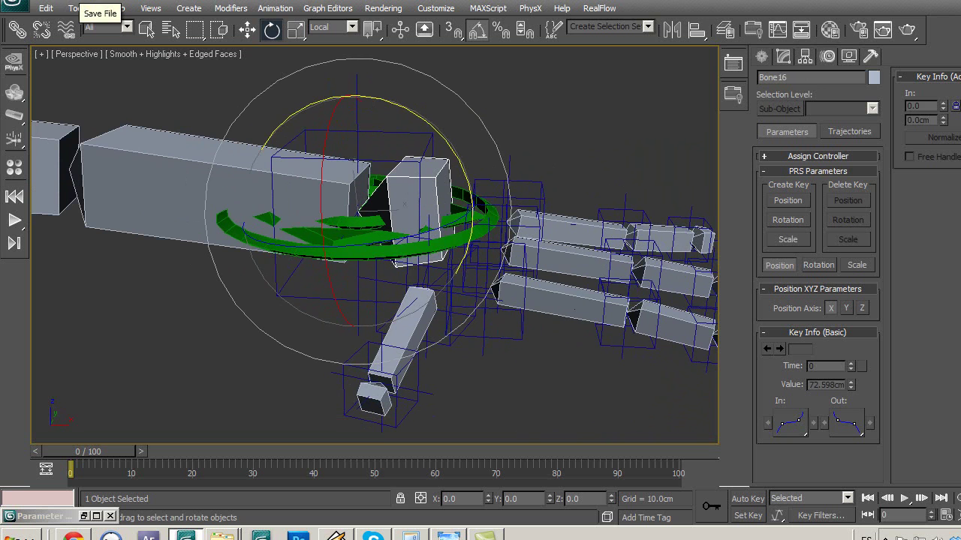
# Save the scene as sifor_rig04_05
pyautogui.click(13, 8)
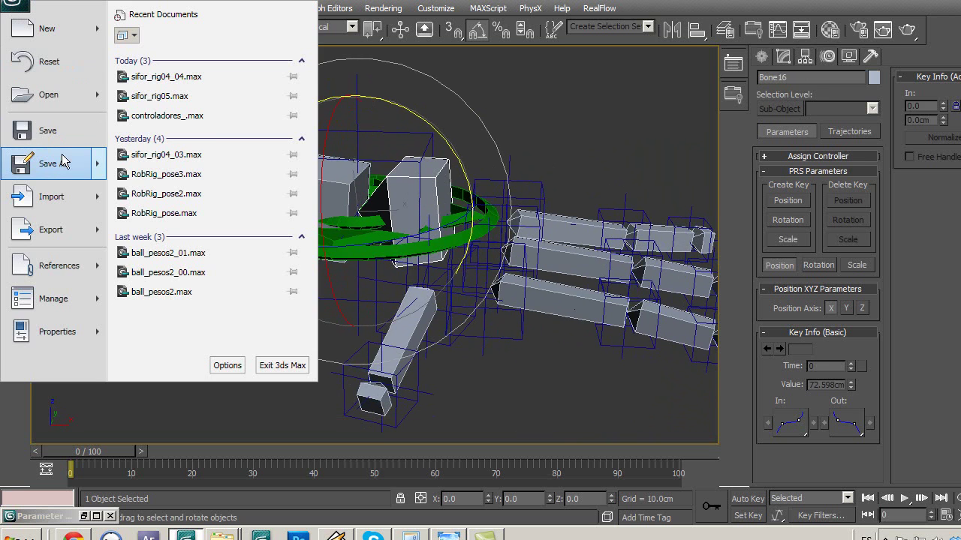
pyautogui.click(64, 174)
pyautogui.click(126, 355)
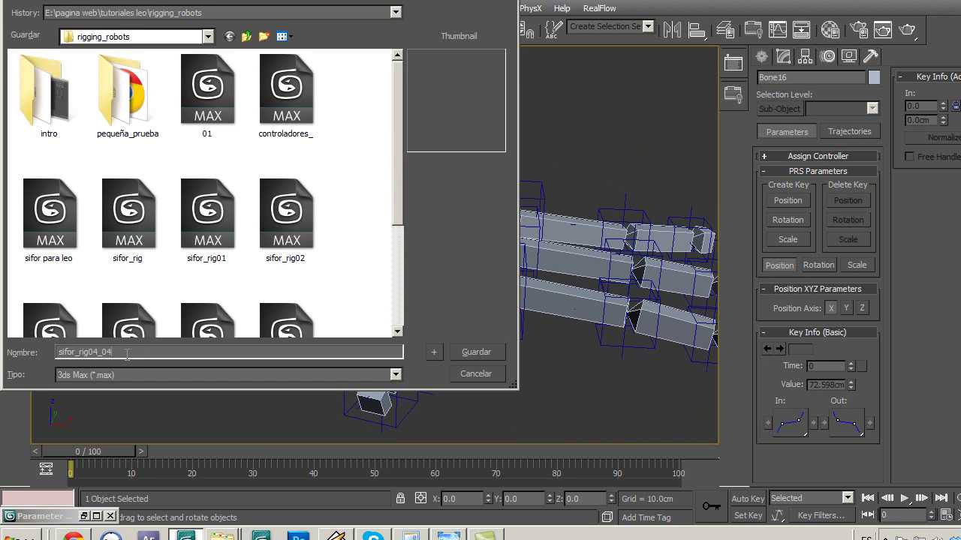
pyautogui.press('BackSpace')
pyautogui.write('5')
pyautogui.click(488, 352)
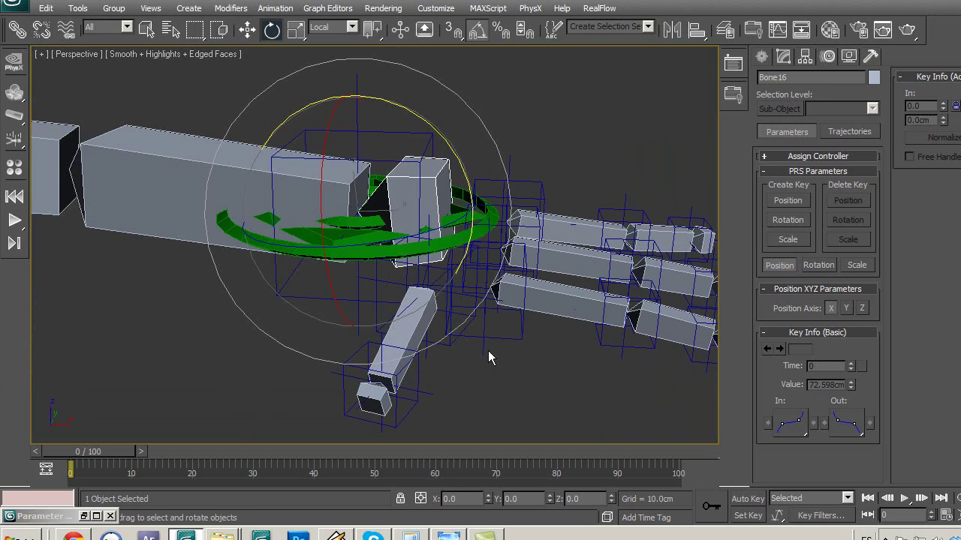
# Freeze the transforms of the hand bone Bone16
pyautogui.moveTo(480, 283); pyautogui.dragTo(466, 271, button='middle')
pyautogui.click(733, 63)
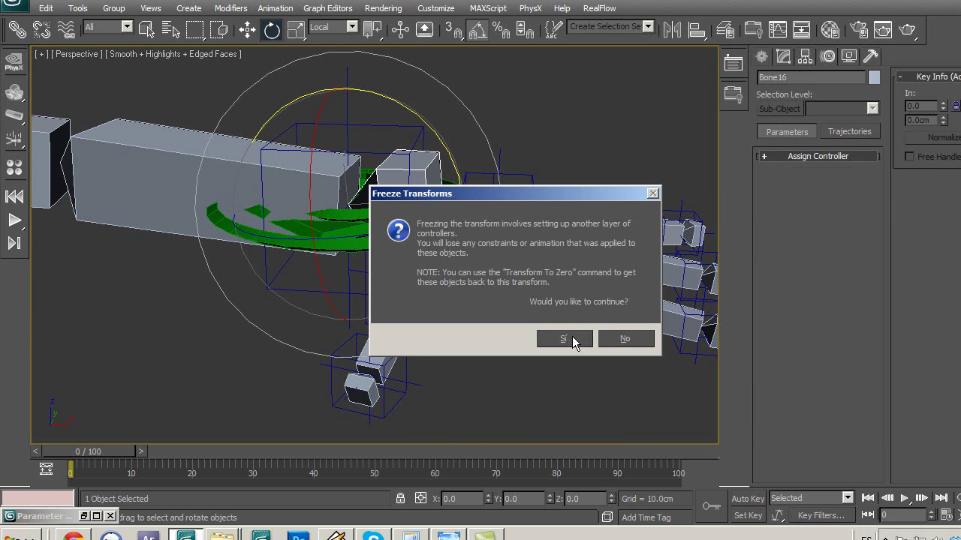
pyautogui.click(564, 339)
# Test-move the green hand control Ctrl_P_robot06, then reselect Bone16
pyautogui.click(247, 30)
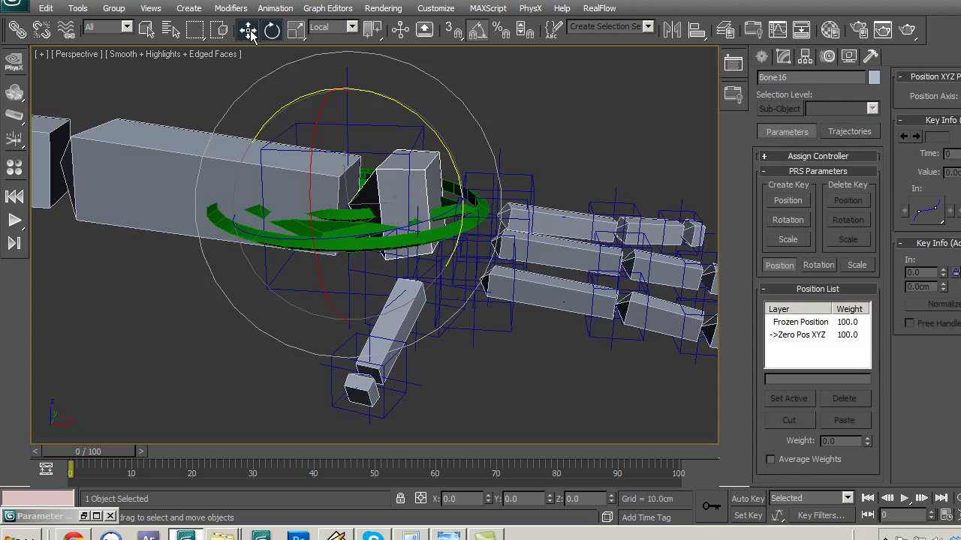
pyautogui.click(216, 348)
pyautogui.click(304, 247)
pyautogui.moveTo(403, 177)
pyautogui.mouseDown()
pyautogui.moveTo(386, 167)
pyautogui.moveTo(390, 184)
pyautogui.mouseUp()
pyautogui.click(450, 170)
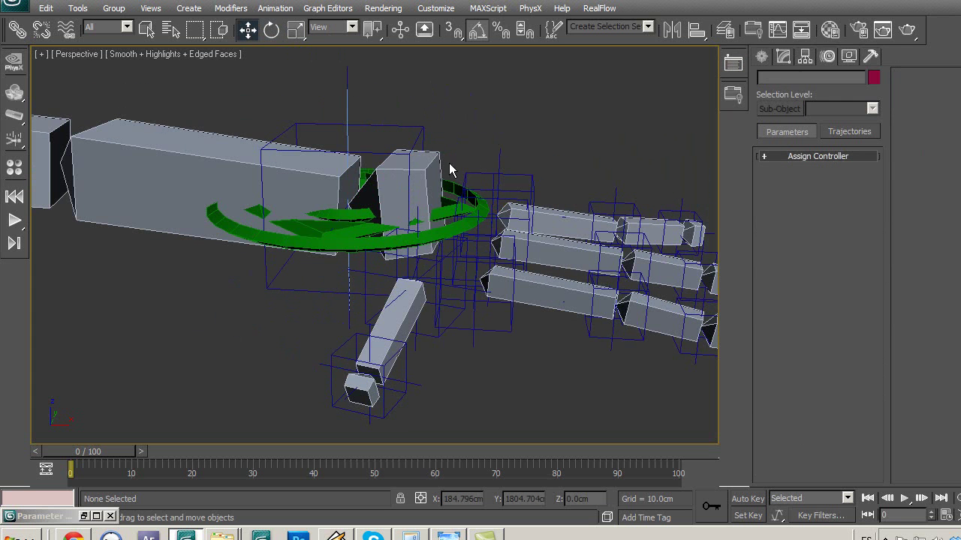
pyautogui.click(457, 189)
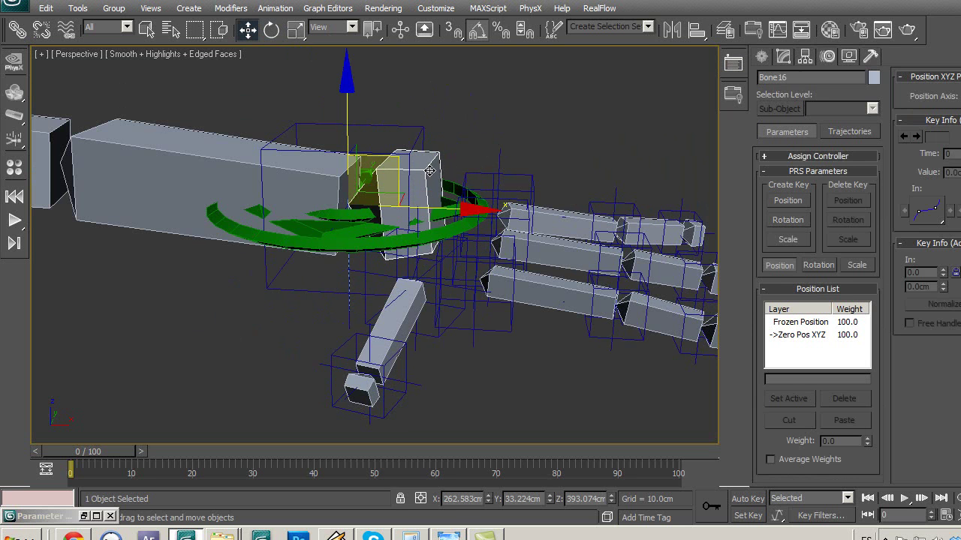
# Freeze Bone16's transforms again, opening and closing its quick options menu
pyautogui.rightClick(349, 210)
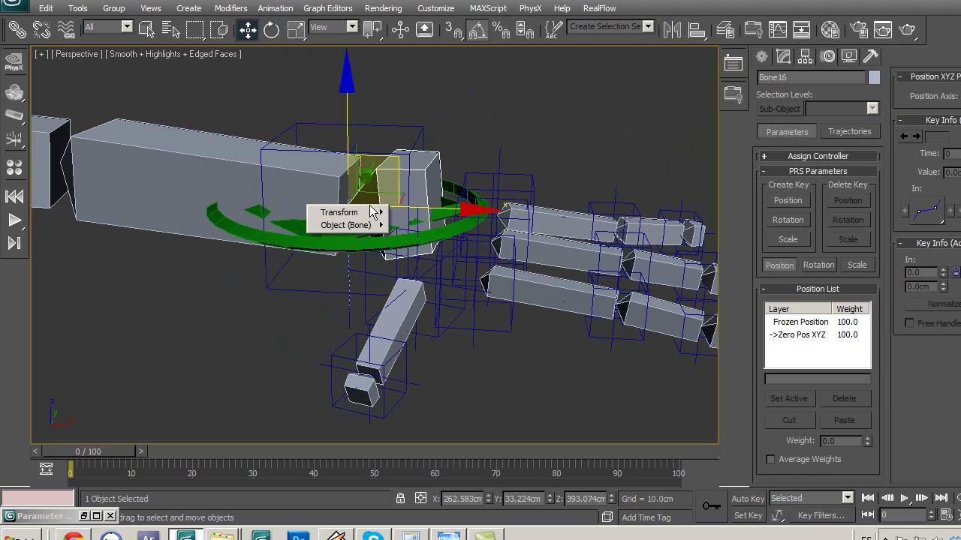
pyautogui.moveTo(341, 213)
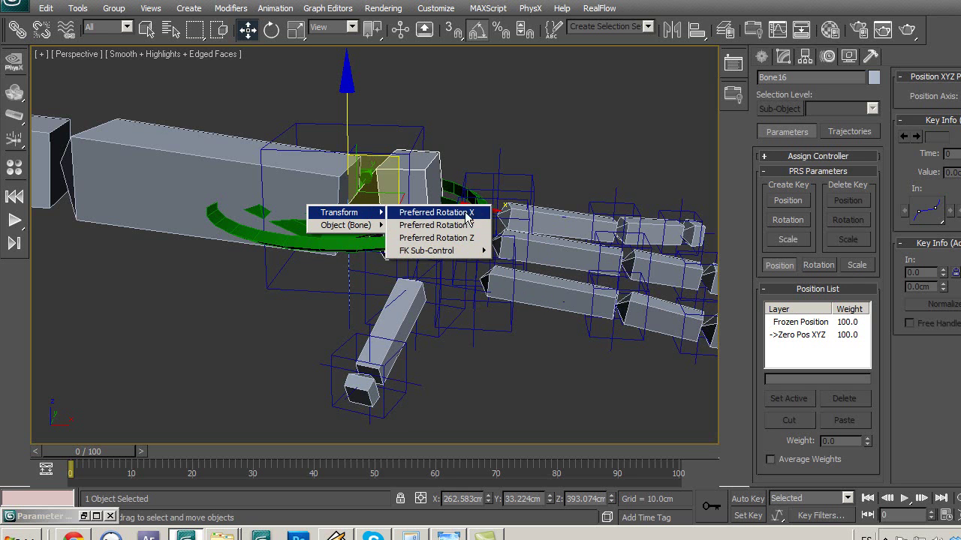
pyautogui.click(489, 130)
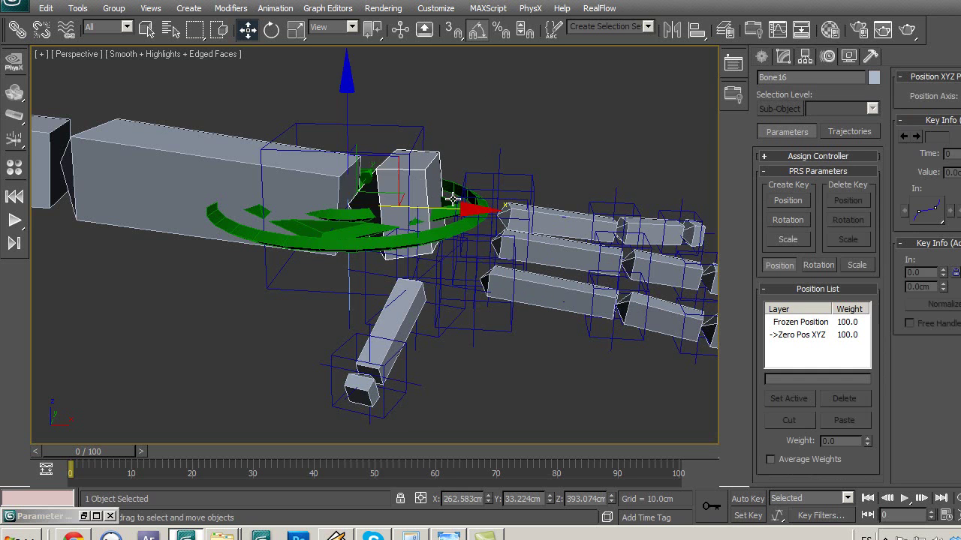
pyautogui.click(734, 63)
pyautogui.click(582, 339)
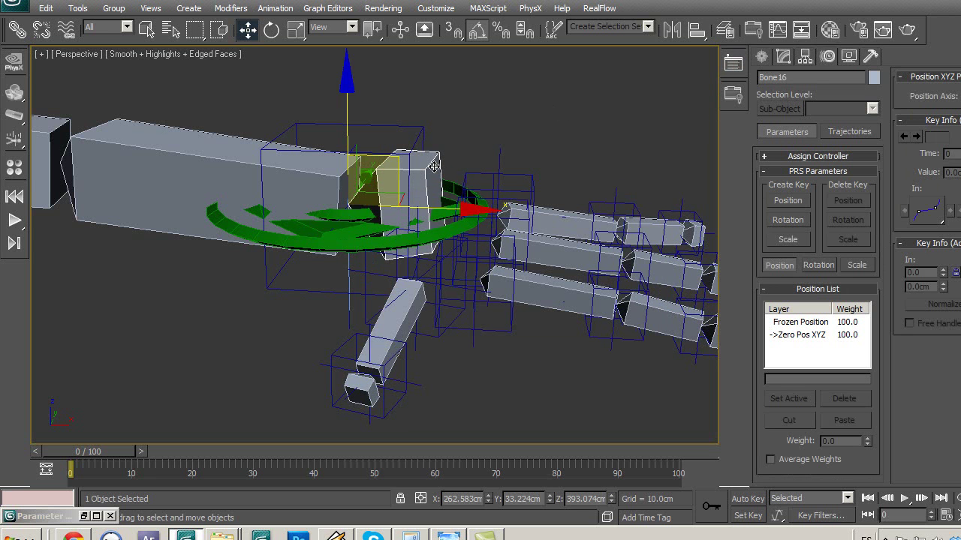
pyautogui.hotkey('ctrl', '5')
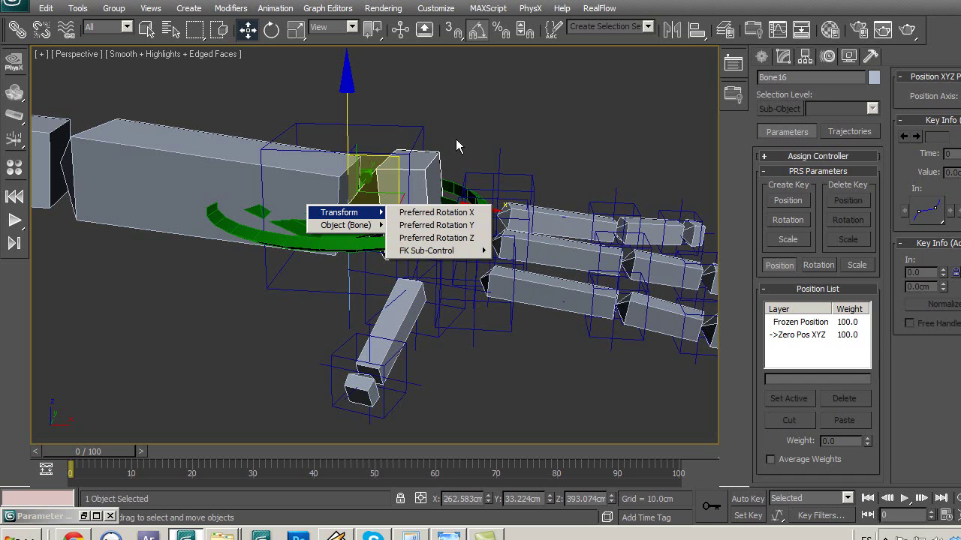
pyautogui.click(450, 167)
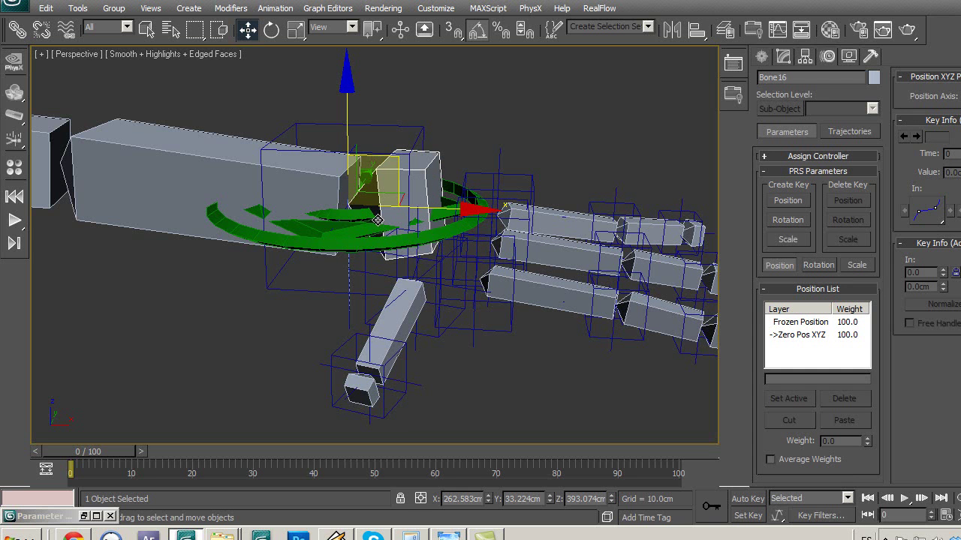
# Pair Bone16's Preferred Rotation X with Ctrl_P_robot06's Zero Euler X Rotation for wiring
pyautogui.rightClick(426, 188)
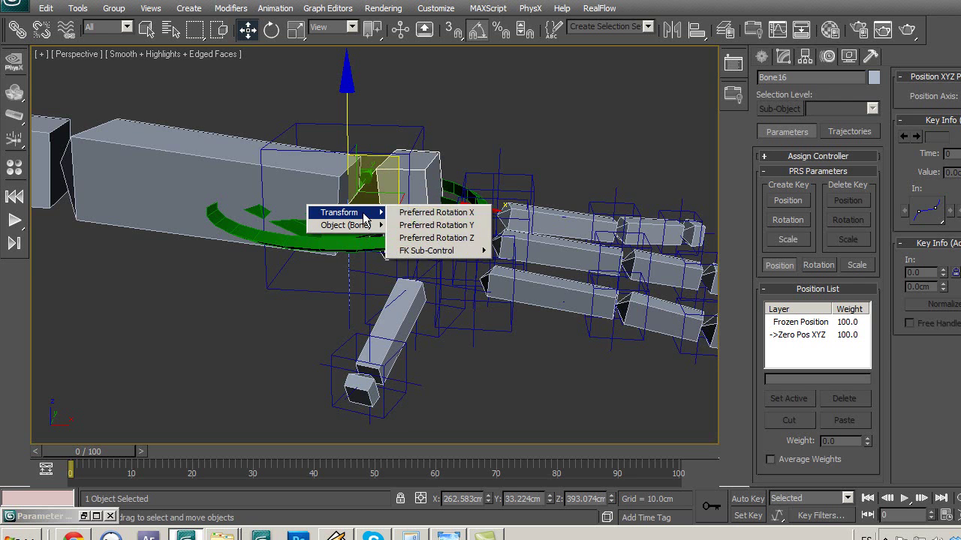
pyautogui.click(422, 217)
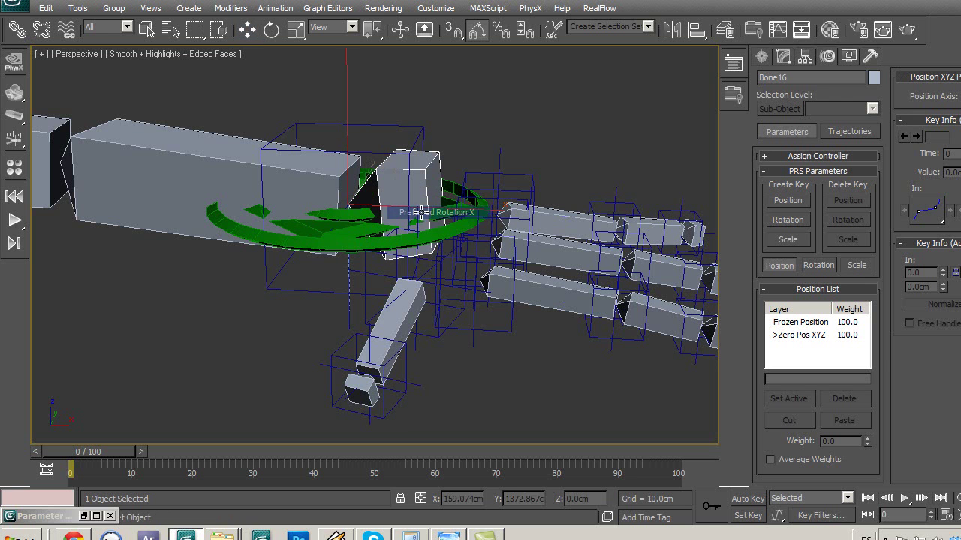
pyautogui.rightClick(316, 246)
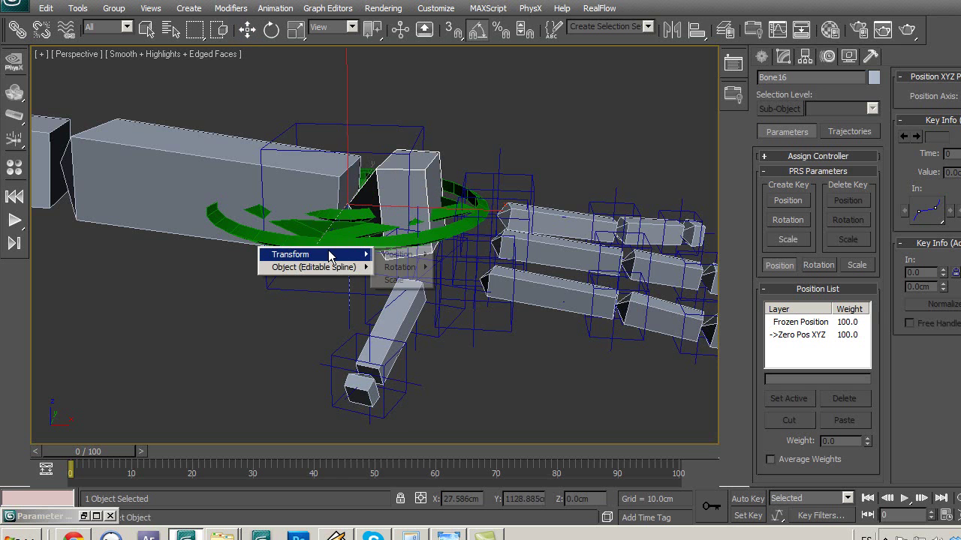
pyautogui.moveTo(471, 280)
pyautogui.click(536, 282)
pyautogui.moveTo(535, 124)
pyautogui.mouseDown()
pyautogui.moveTo(610, 104)
pyautogui.moveTo(603, 99)
pyautogui.mouseUp()
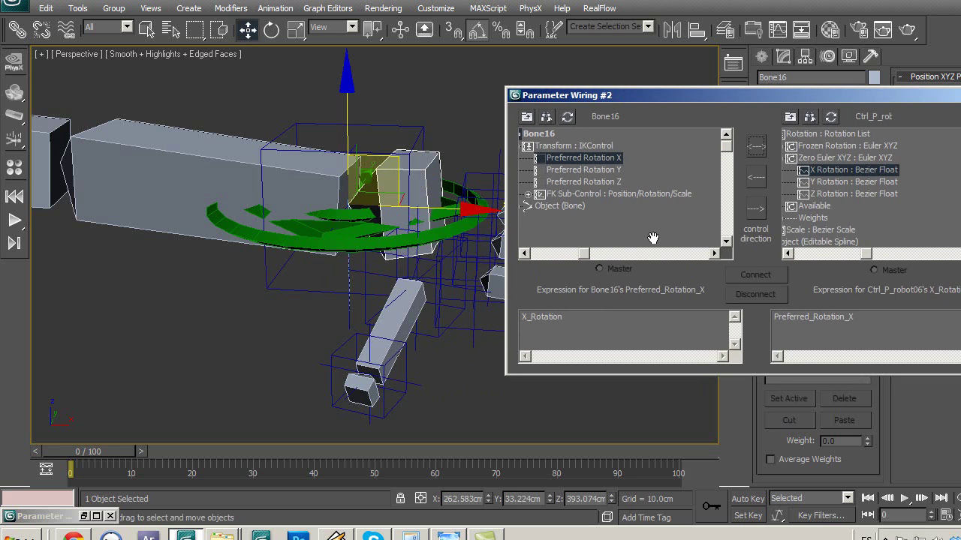
# Connect a one-way wire from the control's X Rotation to Bone16, then rotate the control to test
pyautogui.click(760, 179)
pyautogui.click(756, 274)
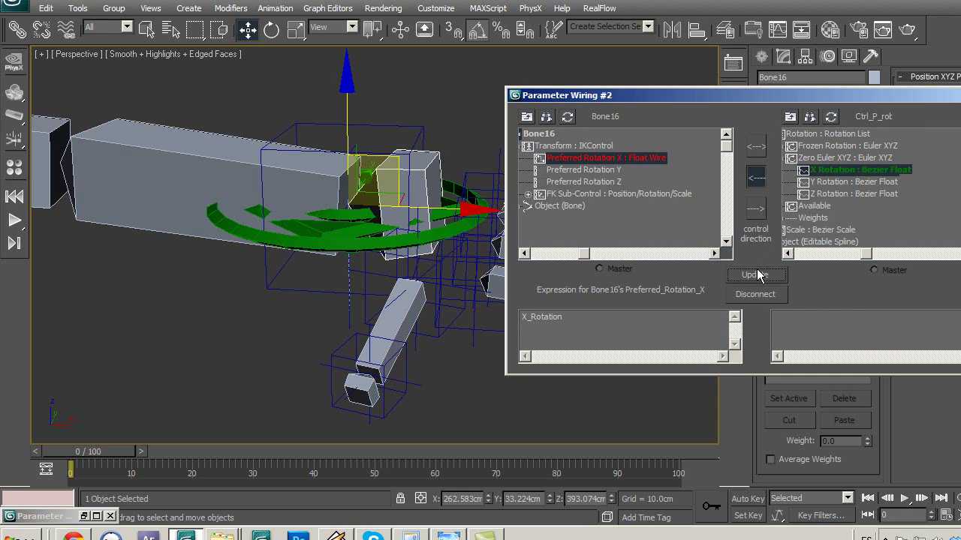
pyautogui.click(272, 30)
pyautogui.click(214, 289)
pyautogui.click(229, 231)
pyautogui.moveTo(446, 138); pyautogui.dragTo(450, 145)
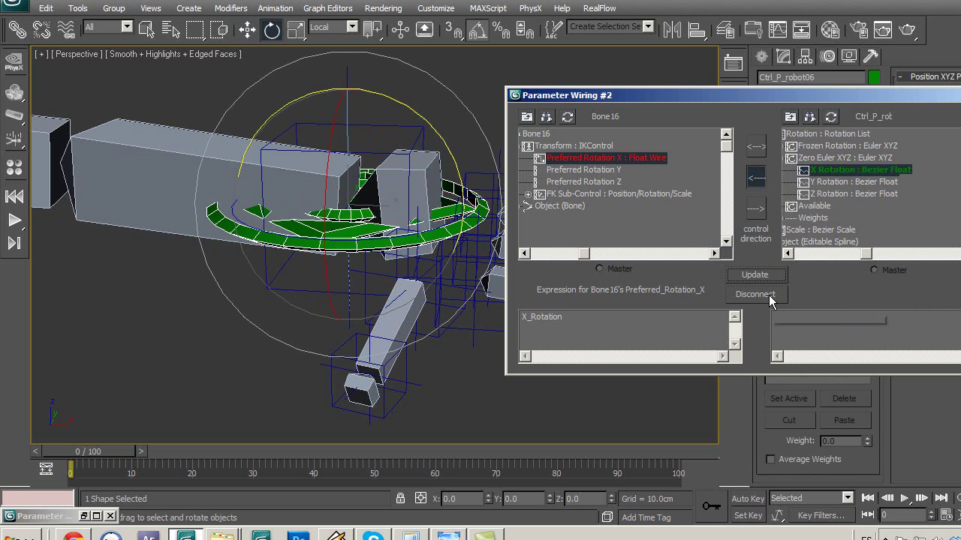
# Disconnect the Preferred Rotation X wire and expand Bone16's FK Zero Euler XYZ rotation channels
pyautogui.click(769, 295)
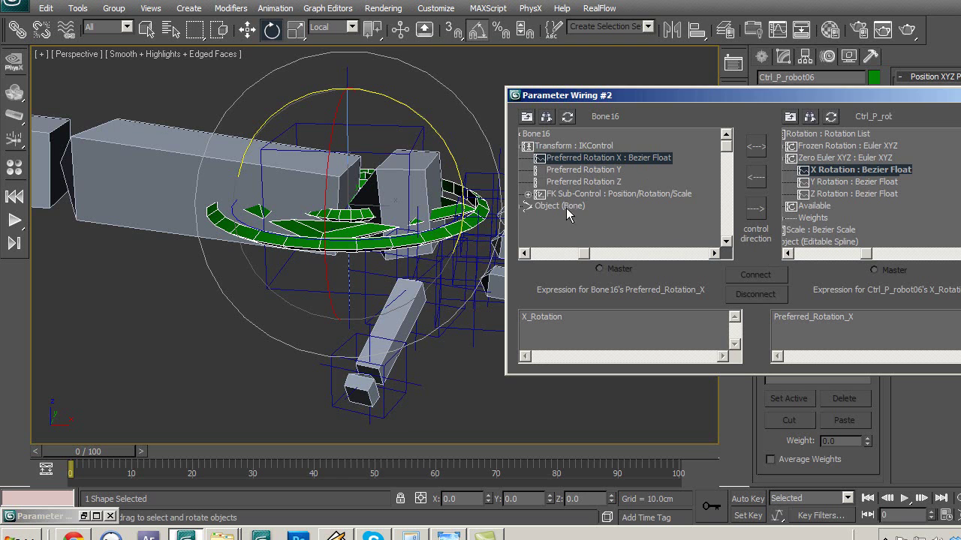
pyautogui.click(530, 194)
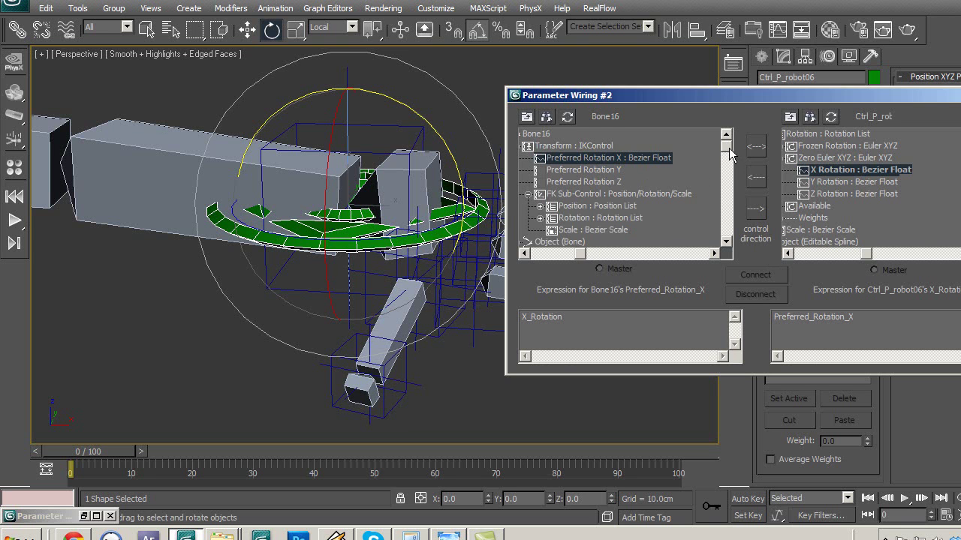
pyautogui.moveTo(729, 148); pyautogui.dragTo(731, 156)
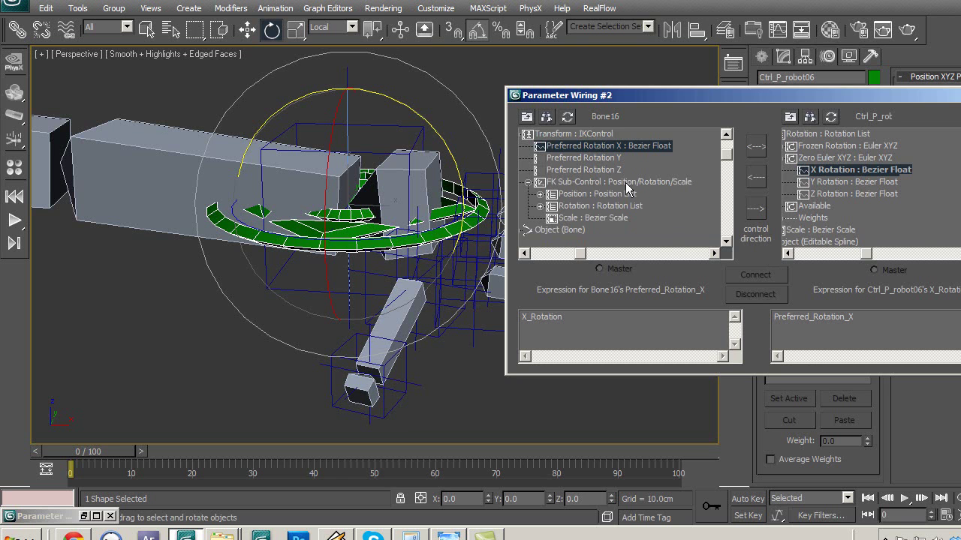
pyautogui.click(540, 207)
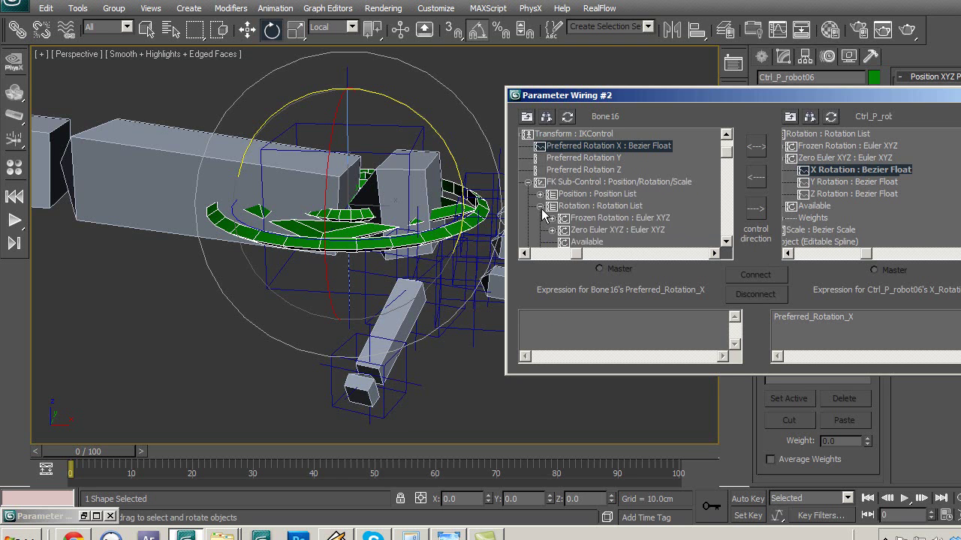
pyautogui.moveTo(728, 156); pyautogui.dragTo(727, 173)
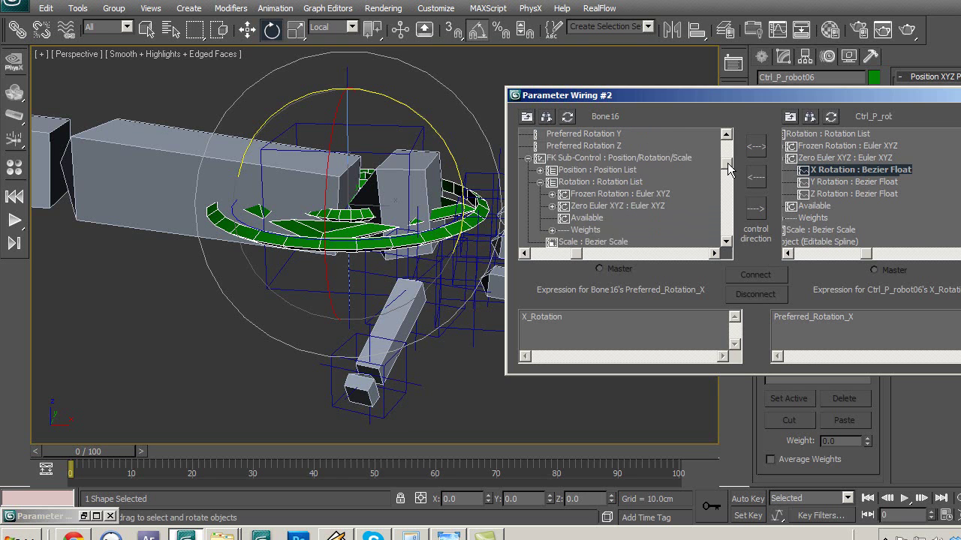
pyautogui.click(552, 205)
pyautogui.moveTo(733, 160); pyautogui.dragTo(734, 175)
# Wire Bone16's X Rotation one-way to the control's X Rotation
pyautogui.click(631, 182)
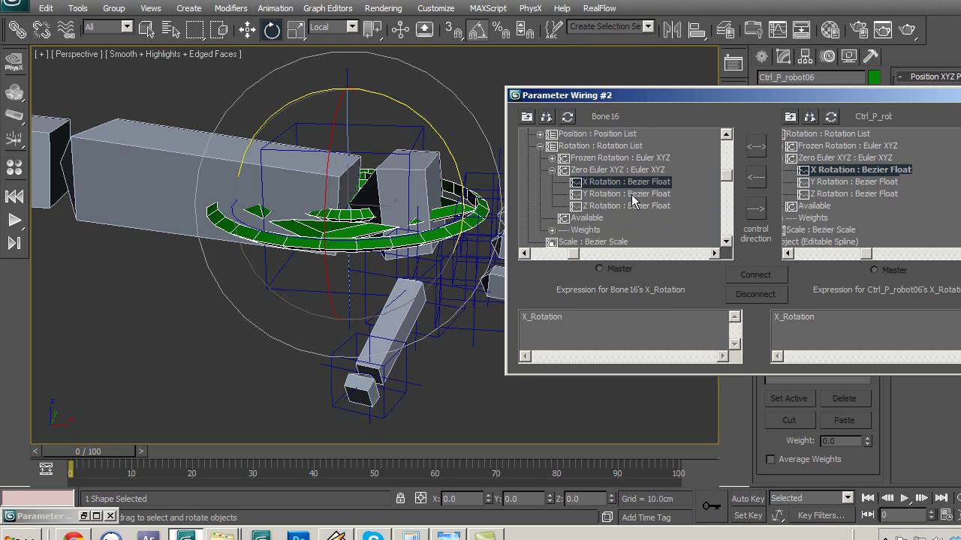
pyautogui.click(603, 194)
pyautogui.click(600, 207)
pyautogui.click(606, 184)
pyautogui.click(755, 177)
pyautogui.click(753, 276)
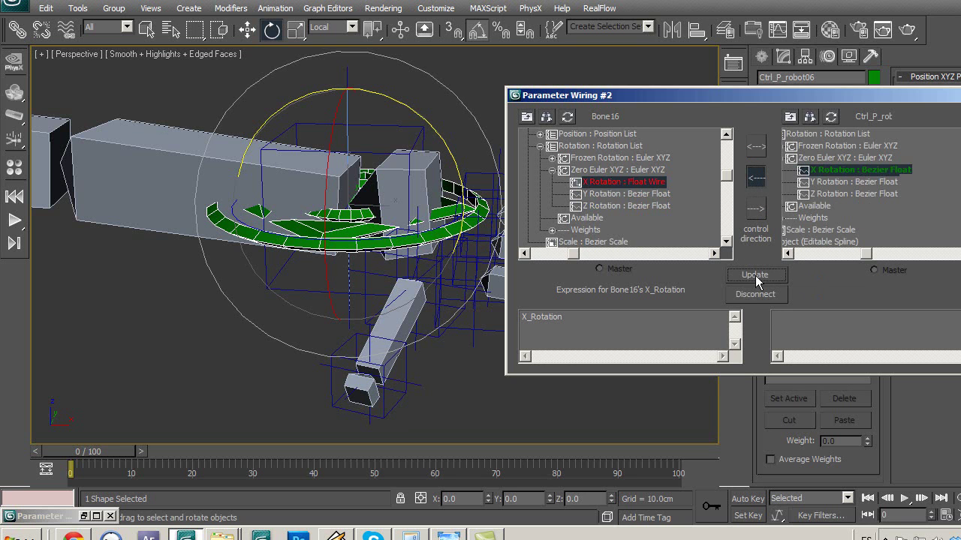
# Wire Bone16's Y and Z Rotations to the control's matching Y and Z Rotations
pyautogui.click(643, 195)
pyautogui.click(849, 182)
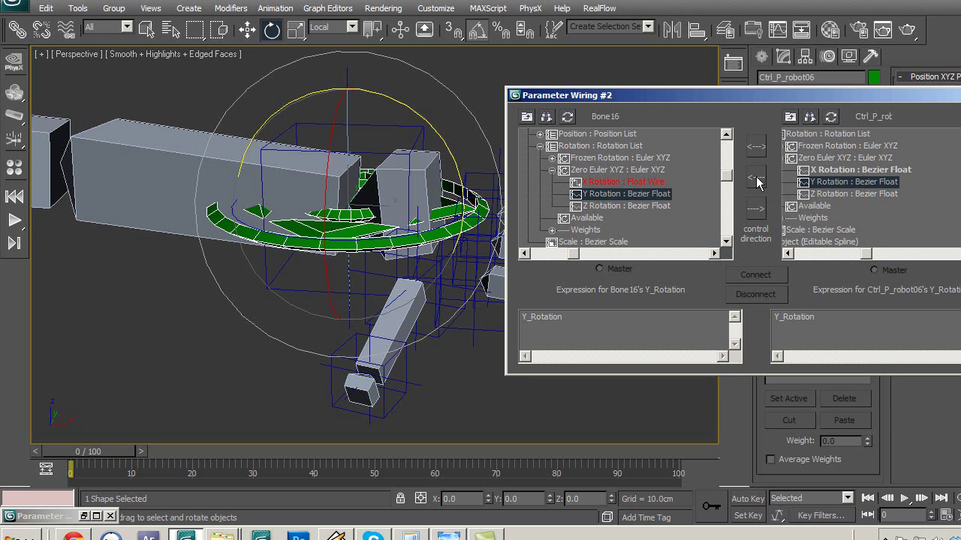
pyautogui.click(756, 179)
pyautogui.click(756, 275)
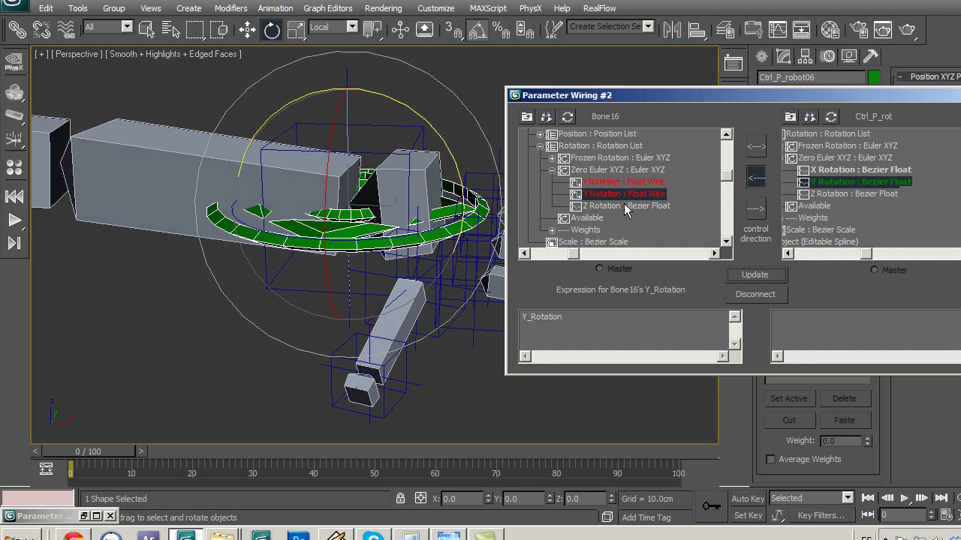
pyautogui.click(623, 205)
pyautogui.click(853, 194)
pyautogui.click(759, 274)
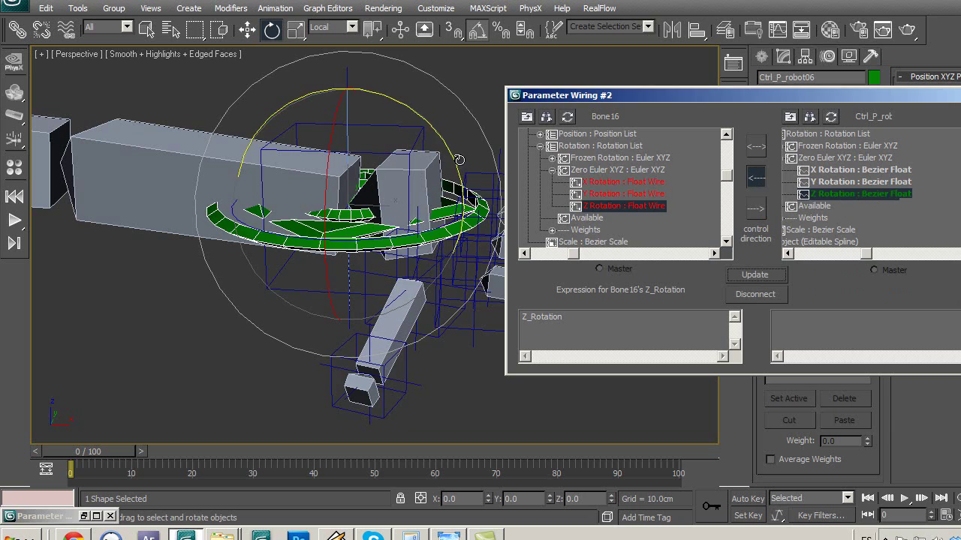
# Test-rotate and move the hand control, undo the test, and close Parameter Wiring
pyautogui.moveTo(459, 160); pyautogui.dragTo(453, 192)
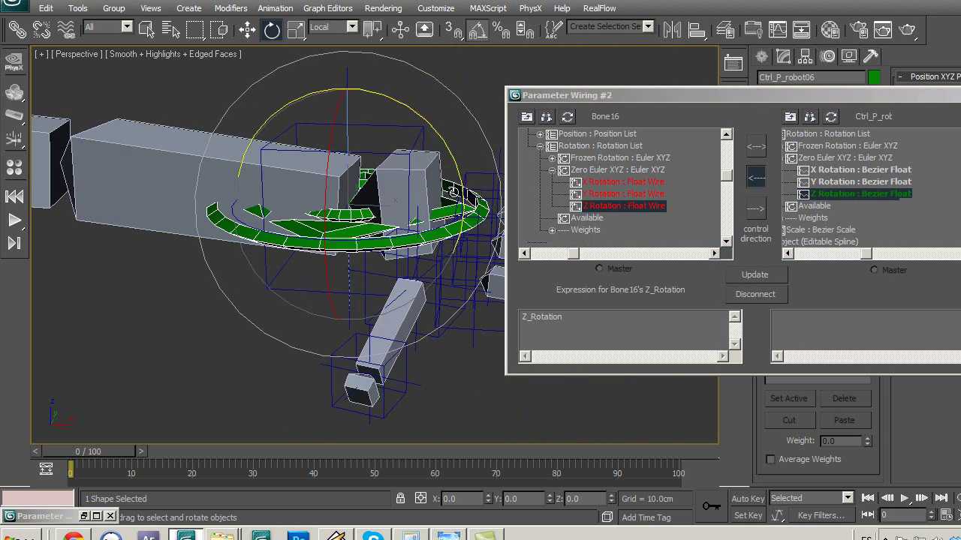
pyautogui.moveTo(333, 154); pyautogui.dragTo(333, 145)
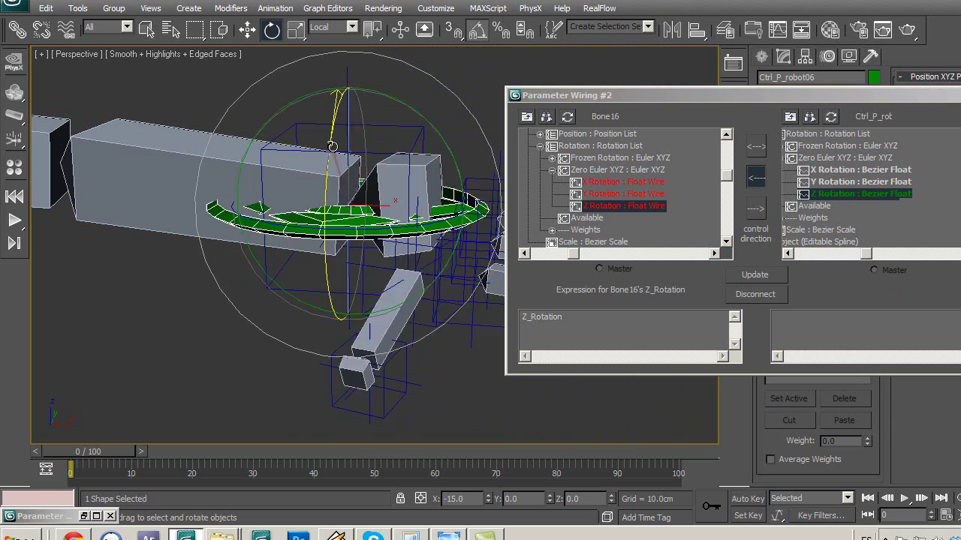
pyautogui.hotkey('ctrl', 'z')
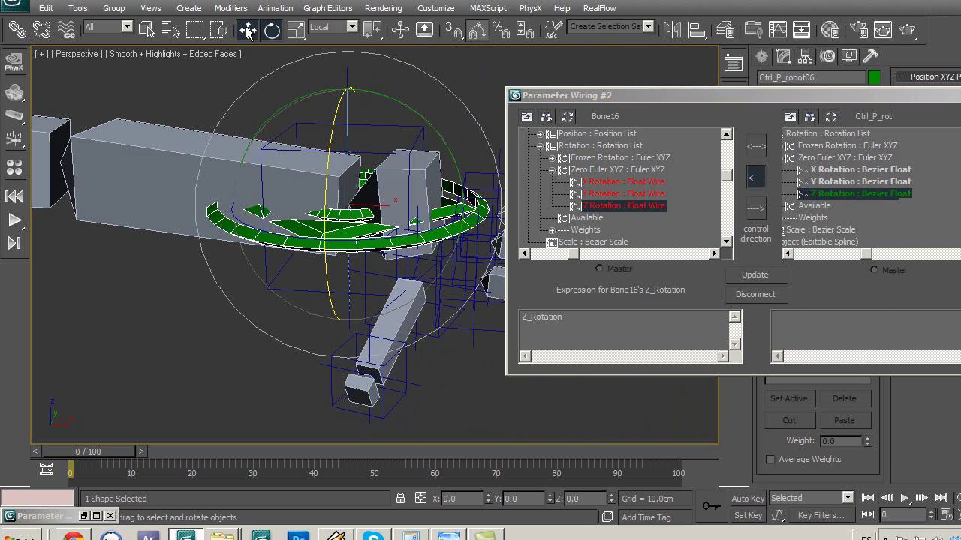
pyautogui.click(248, 30)
pyautogui.moveTo(392, 155); pyautogui.dragTo(551, 54)
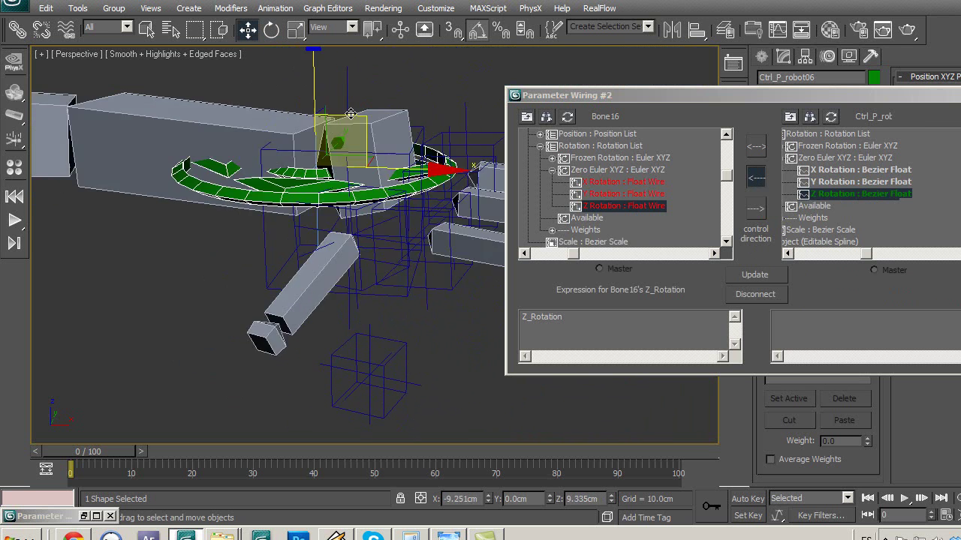
pyautogui.moveTo(664, 96); pyautogui.dragTo(544, 94)
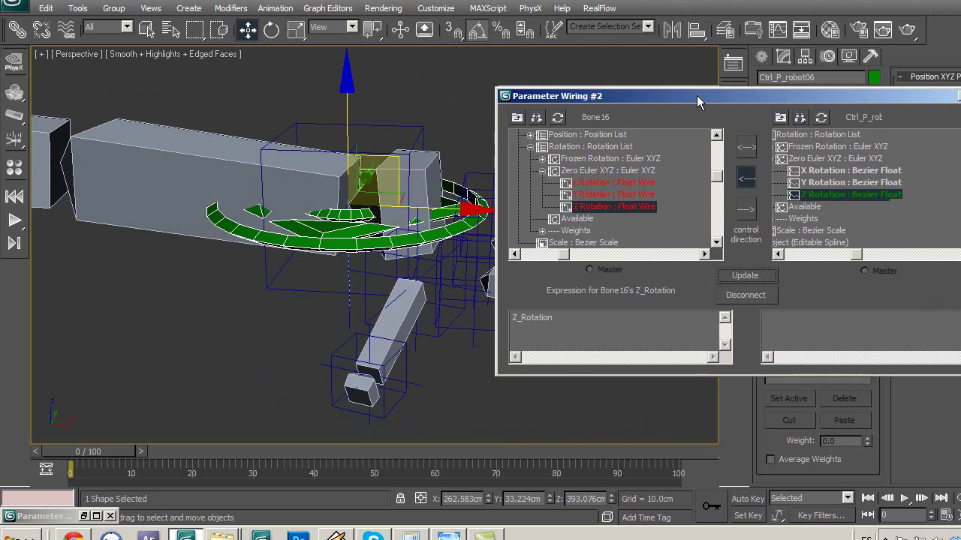
pyautogui.click(878, 92)
pyautogui.moveTo(321, 292)
pyautogui.keyDown('alt'); pyautogui.mouseDown(button='middle')
pyautogui.moveTo(530, 259)
pyautogui.moveTo(237, 225)
pyautogui.mouseUp(button='middle'); pyautogui.keyUp('alt')
# Select the other hand's bone Bone13 with the Rotate tool and frame the hand
pyautogui.scroll(5, 301, 240)
pyautogui.click(385, 275)
pyautogui.press('e')
pyautogui.moveTo(555, 300); pyautogui.dragTo(553, 289, button='middle')
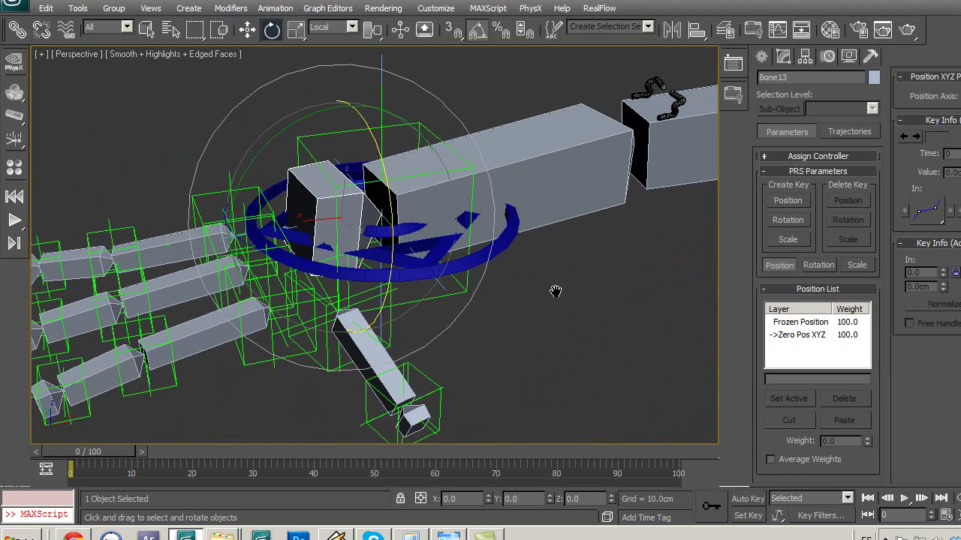
pyautogui.moveTo(514, 339); pyautogui.dragTo(513, 321, button='middle')
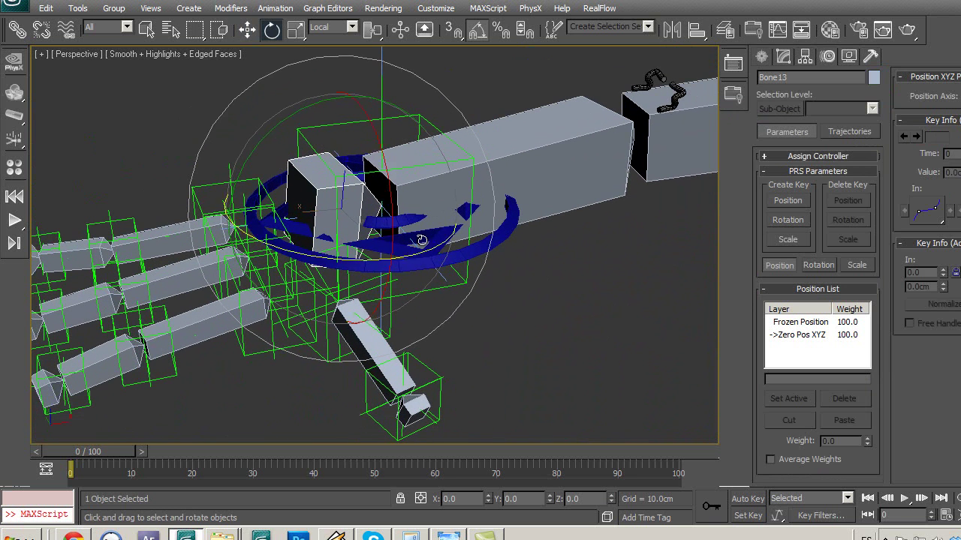
pyautogui.moveTo(669, 238); pyautogui.dragTo(590, 305, button='middle')
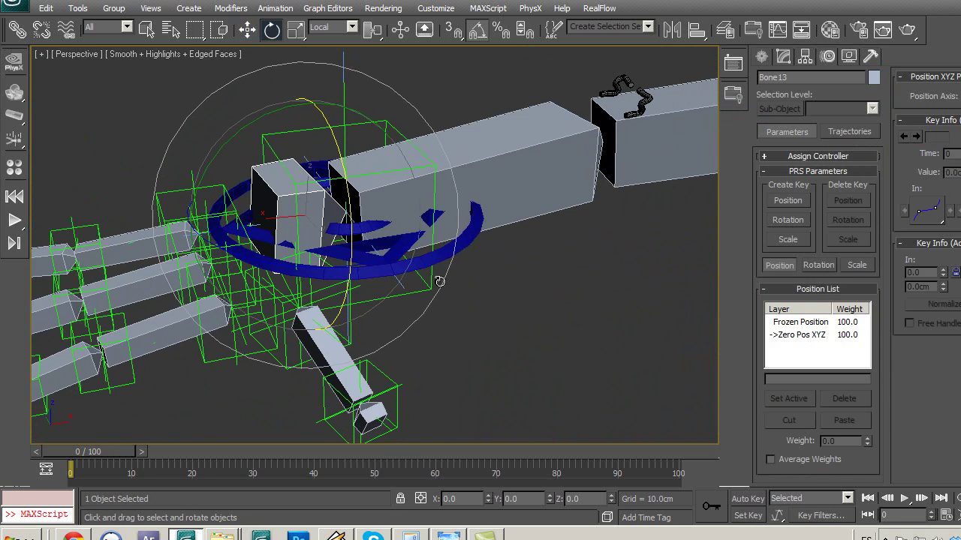
pyautogui.moveTo(441, 283); pyautogui.dragTo(492, 292, button='middle')
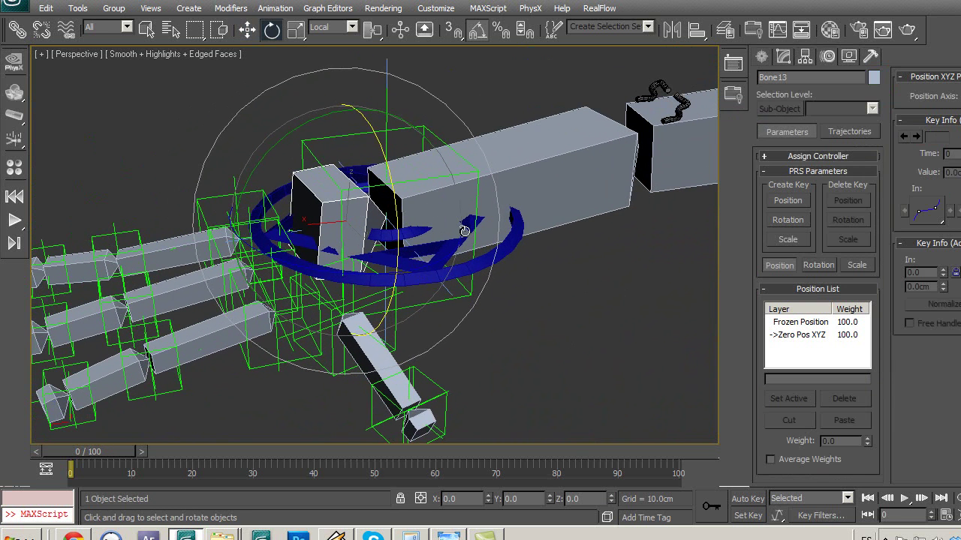
# Pair Bone13's FK Zero Euler X Rotation with Ctrl_P_robot05's X Rotation for wiring
pyautogui.rightClick(347, 219)
pyautogui.moveTo(464, 264)
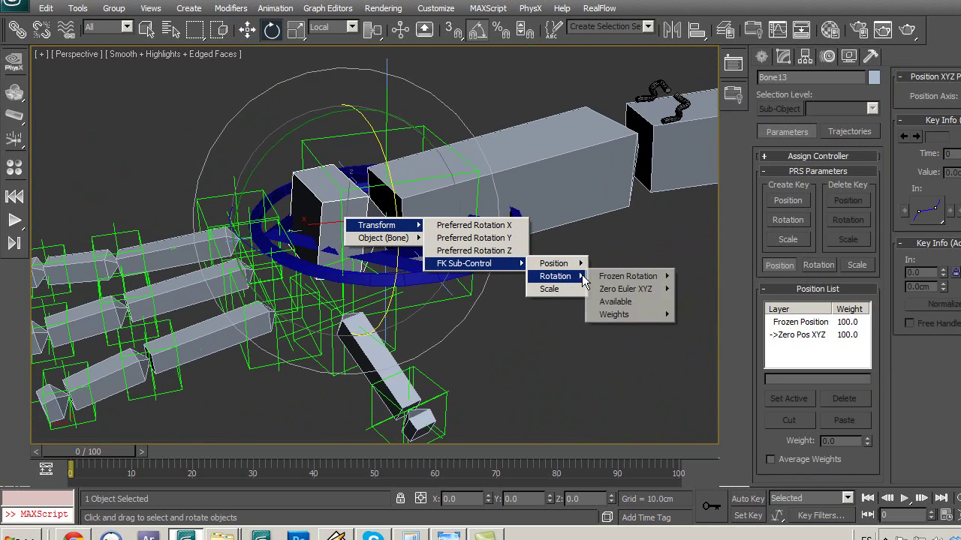
pyautogui.moveTo(625, 289)
pyautogui.click(703, 289)
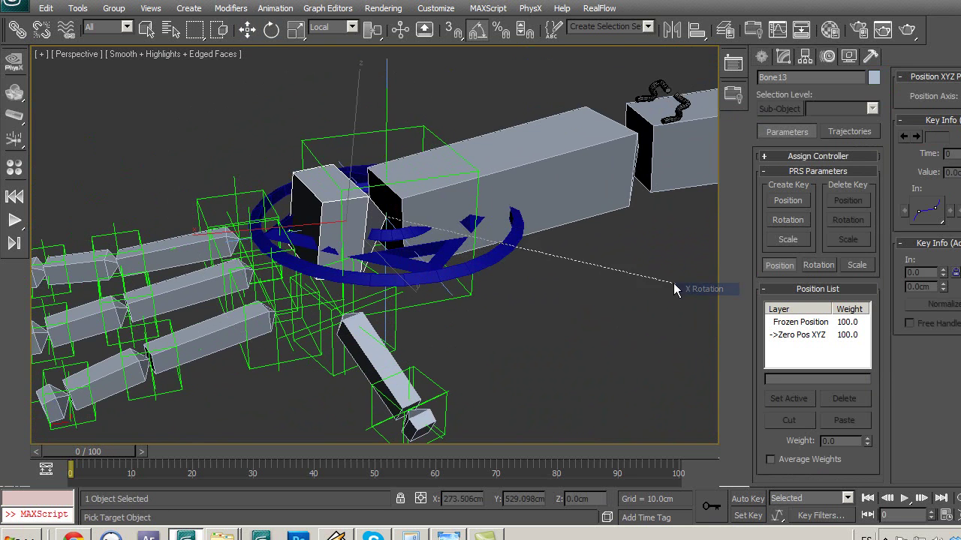
pyautogui.click(504, 251)
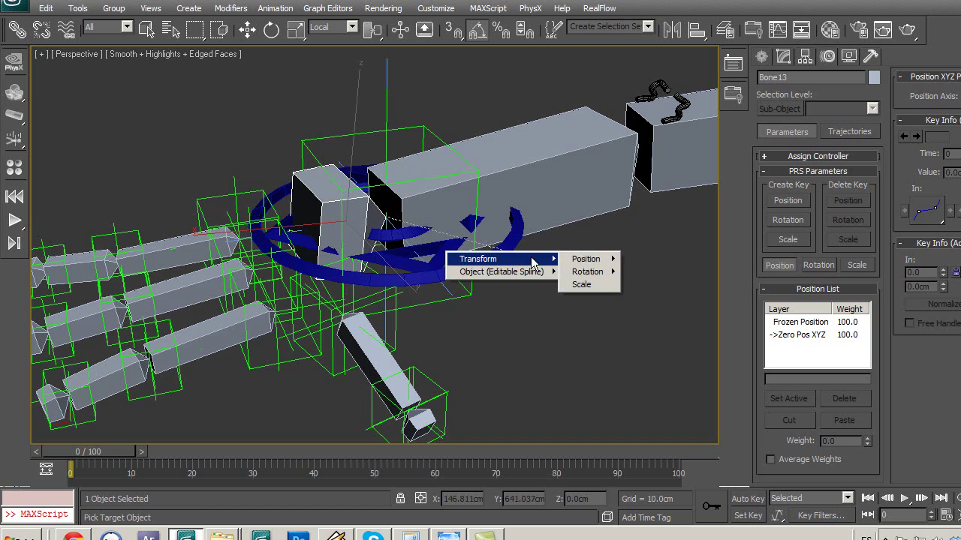
pyautogui.moveTo(655, 284)
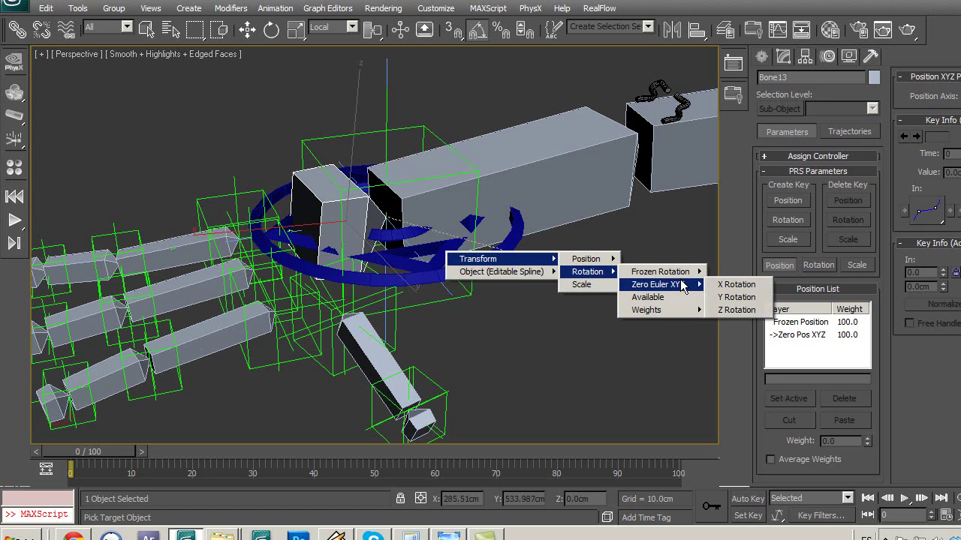
pyautogui.click(731, 291)
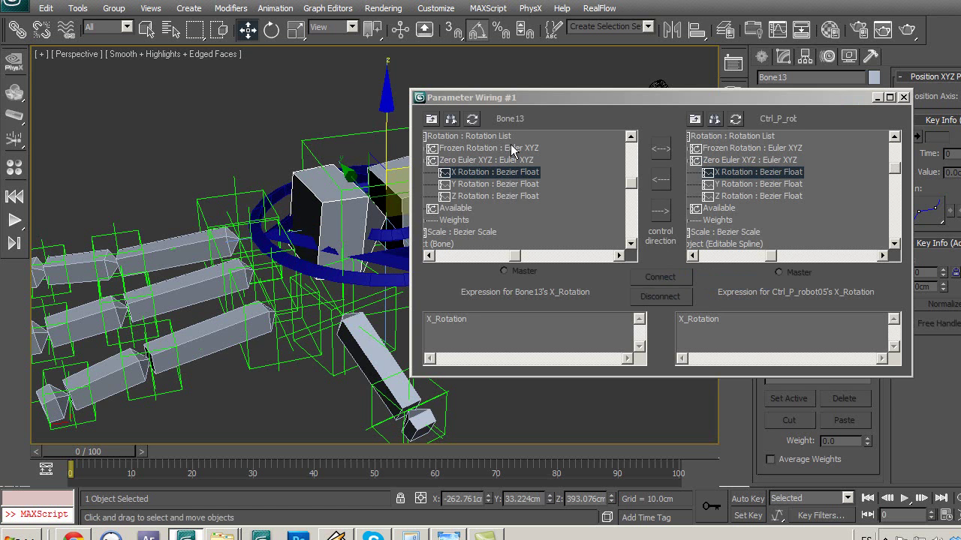
# Wire Ctrl_P_robot05's X, Y and Z rotations one-way to drive Bone13's matching rotations
pyautogui.moveTo(284, 212)
pyautogui.mouseDown(button='middle')
pyautogui.moveTo(125, 175)
pyautogui.moveTo(107, 184)
pyautogui.mouseUp(button='middle')
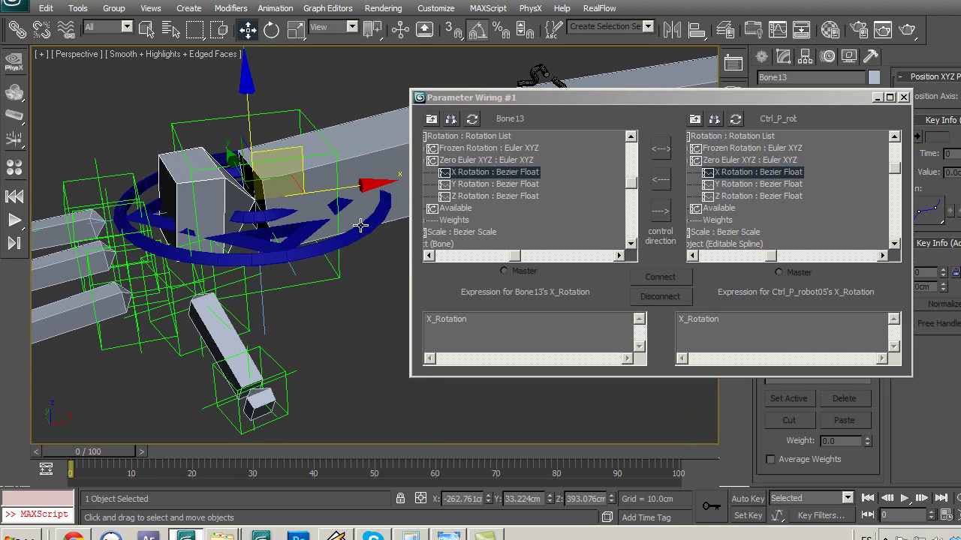
pyautogui.moveTo(535, 102); pyautogui.dragTo(525, 93)
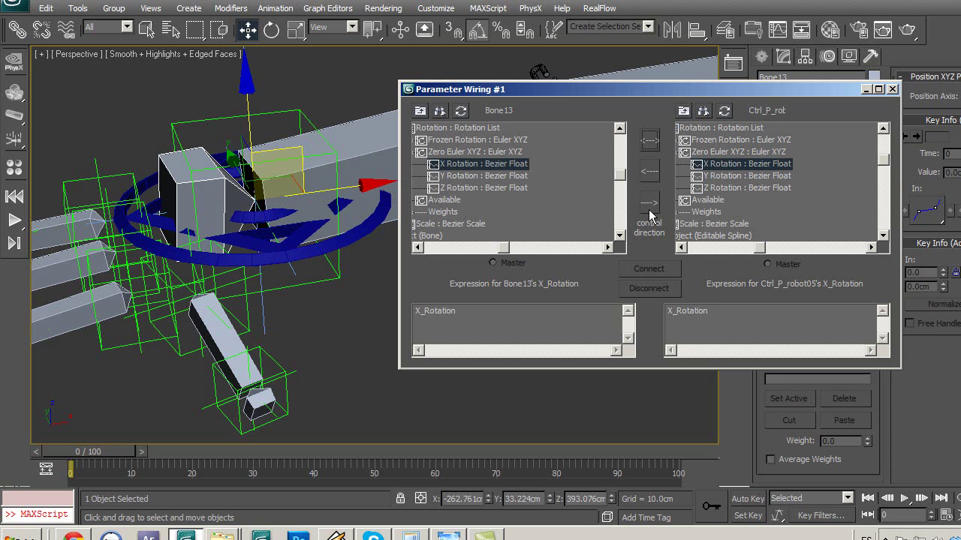
pyautogui.click(649, 171)
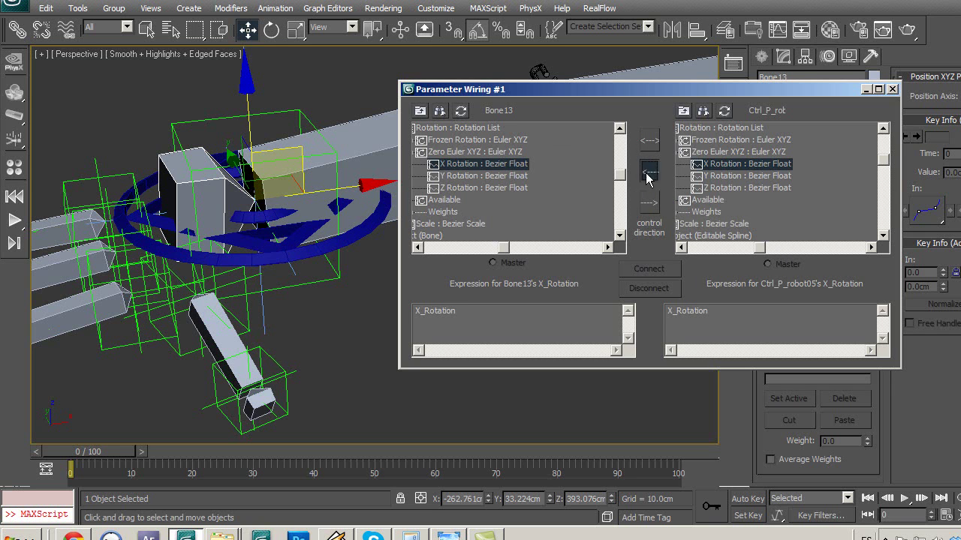
pyautogui.click(649, 269)
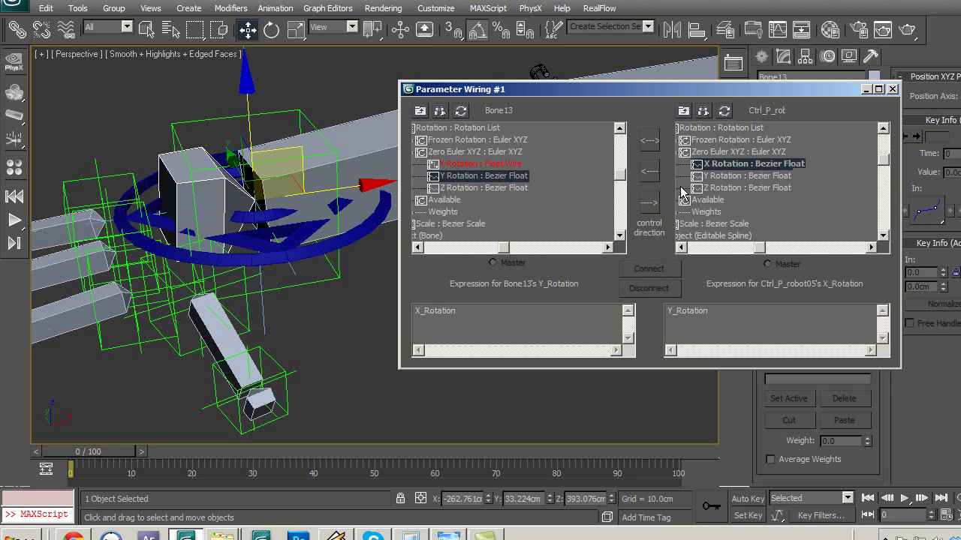
pyautogui.click(713, 177)
pyautogui.click(650, 184)
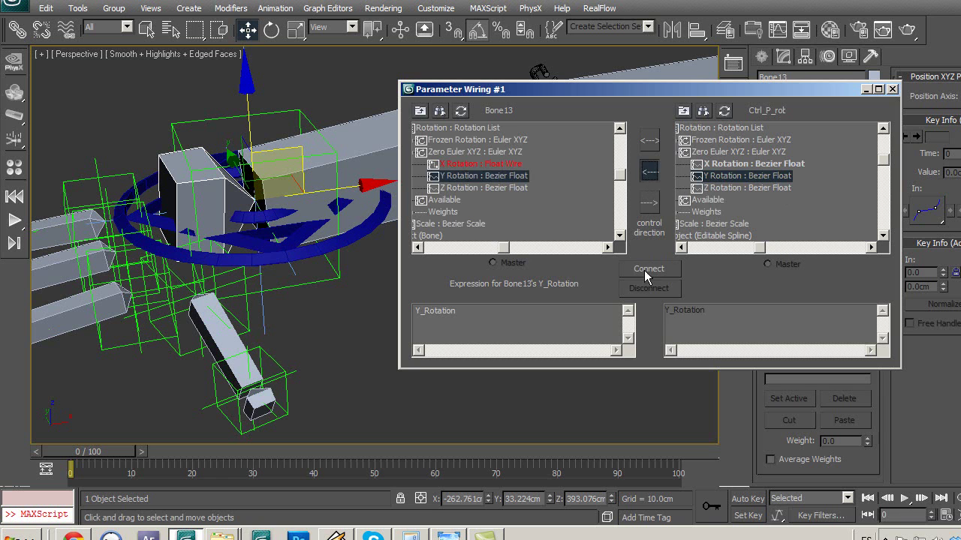
pyautogui.click(649, 269)
pyautogui.click(501, 188)
pyautogui.click(714, 188)
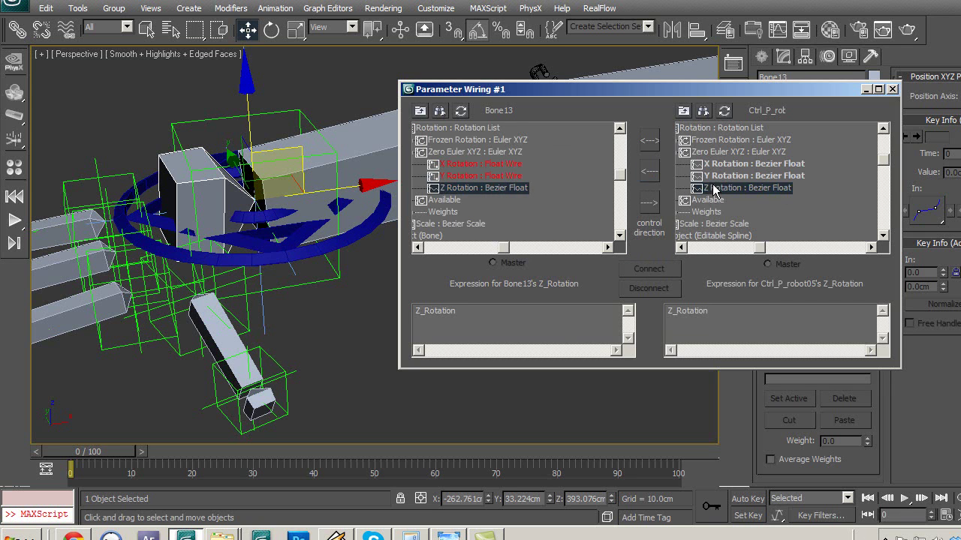
pyautogui.click(649, 171)
pyautogui.click(655, 268)
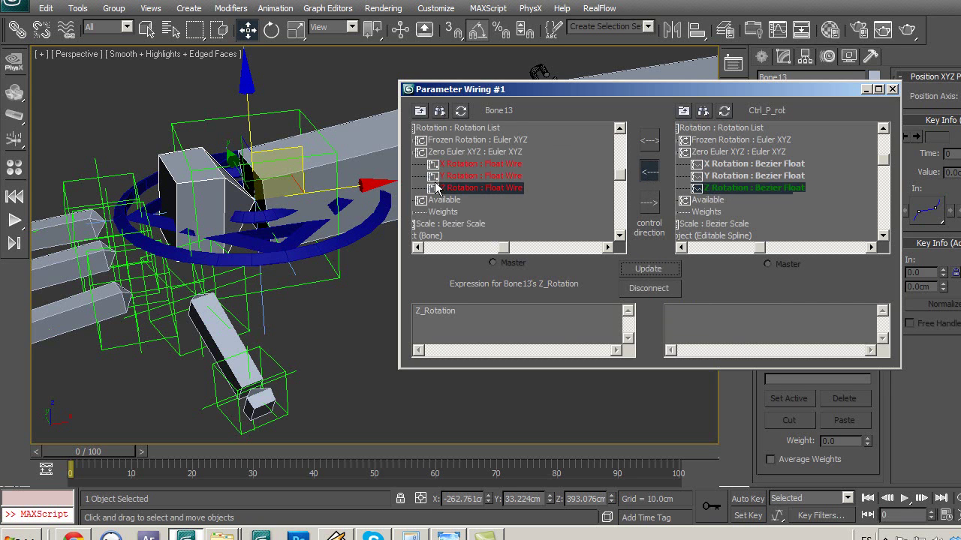
# Invert Bone13's X and Y rotation wires with expressions -X_Rotation and -Y_Rotation
pyautogui.click(487, 167)
pyautogui.click(723, 165)
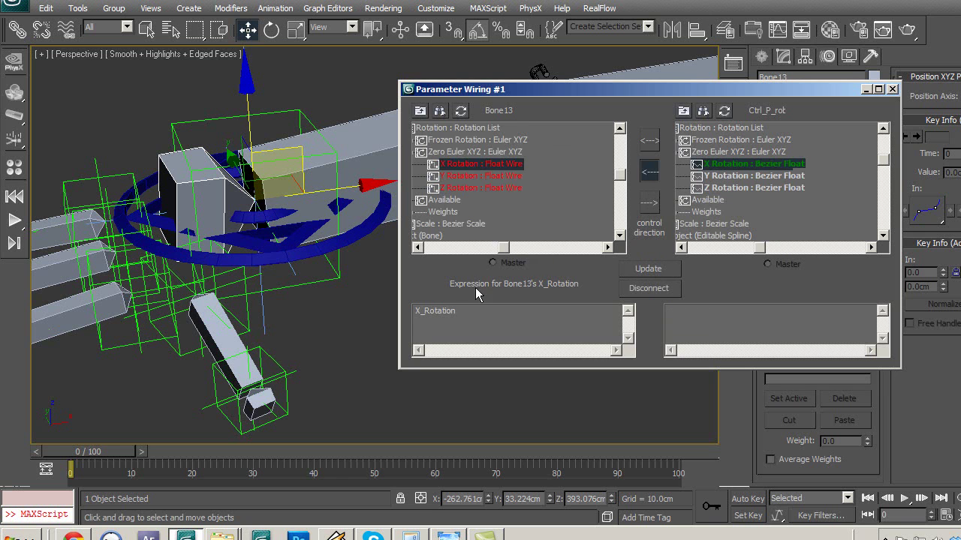
pyautogui.write('-')
pyautogui.click(661, 268)
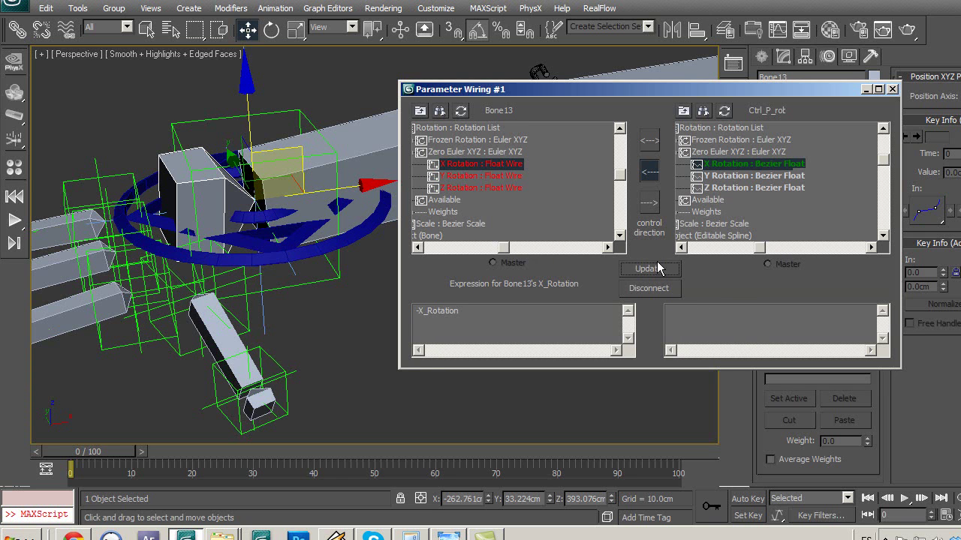
pyautogui.click(484, 177)
pyautogui.click(743, 176)
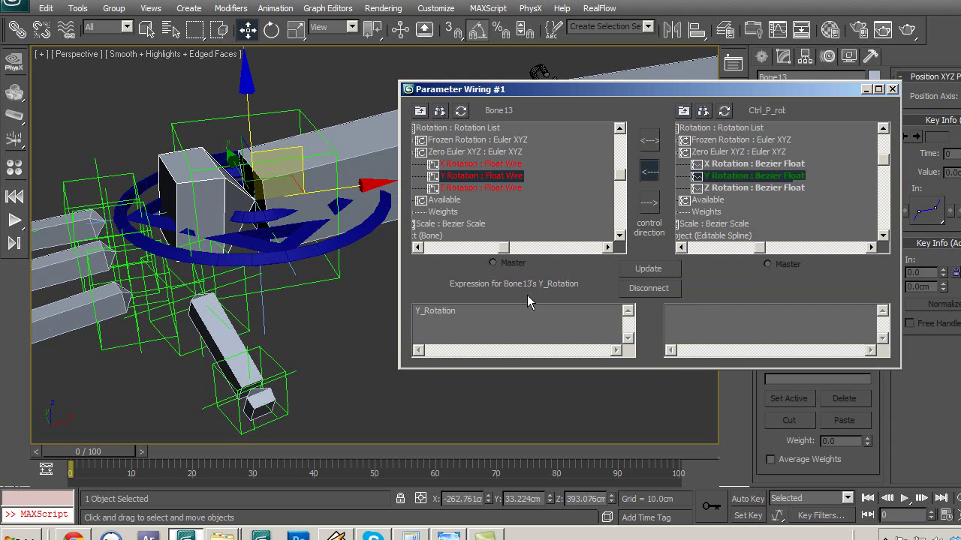
pyautogui.write('-')
pyautogui.click(664, 270)
# Minimize the wiring window and test-rotate Ctrl_P_robot05, then cancel the rotation
pyautogui.click(865, 89)
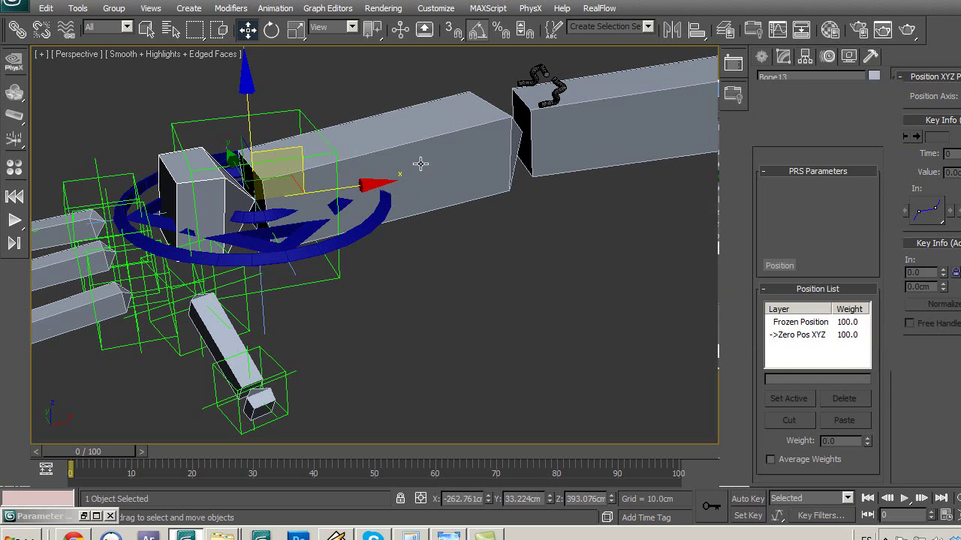
pyautogui.click(364, 226)
pyautogui.click(270, 29)
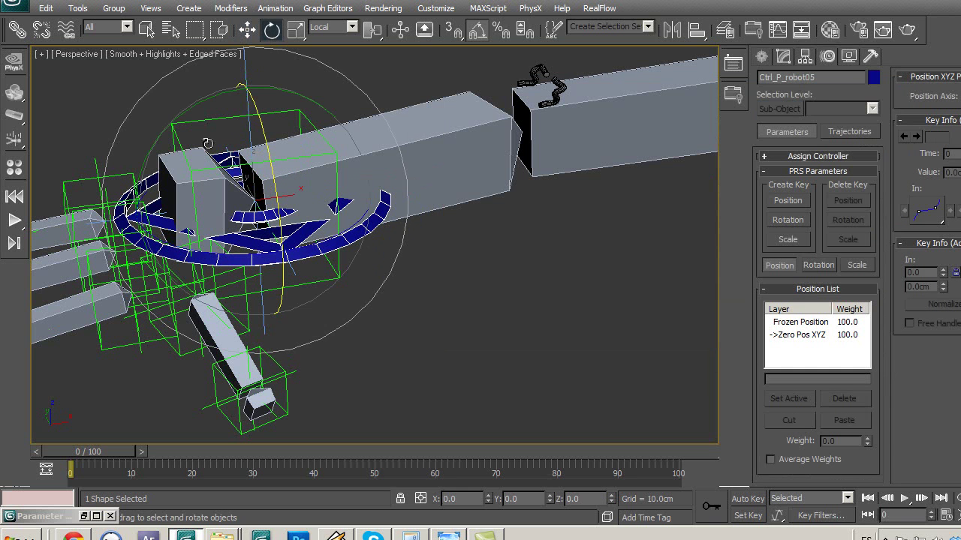
pyautogui.moveTo(172, 139)
pyautogui.mouseDown()
pyautogui.moveTo(147, 143)
pyautogui.moveTo(278, 161)
pyautogui.moveTo(276, 234)
pyautogui.moveTo(323, 240)
pyautogui.moveTo(368, 306)
pyautogui.mouseUp()
pyautogui.rightClick(278, 160)
pyautogui.rightClick(323, 240)
# Deselect, close the minimized Parameter Wiring window and frame the whole robot rig
pyautogui.click(604, 304)
pyautogui.scroll(-3, 482, 310)
pyautogui.scroll(-3, 498, 300)
pyautogui.moveTo(498, 299)
pyautogui.keyDown('alt'); pyautogui.mouseDown(button='middle')
pyautogui.moveTo(390, 248)
pyautogui.moveTo(490, 267)
pyautogui.moveTo(540, 310)
pyautogui.moveTo(530, 294)
pyautogui.mouseUp(button='middle'); pyautogui.keyUp('alt')
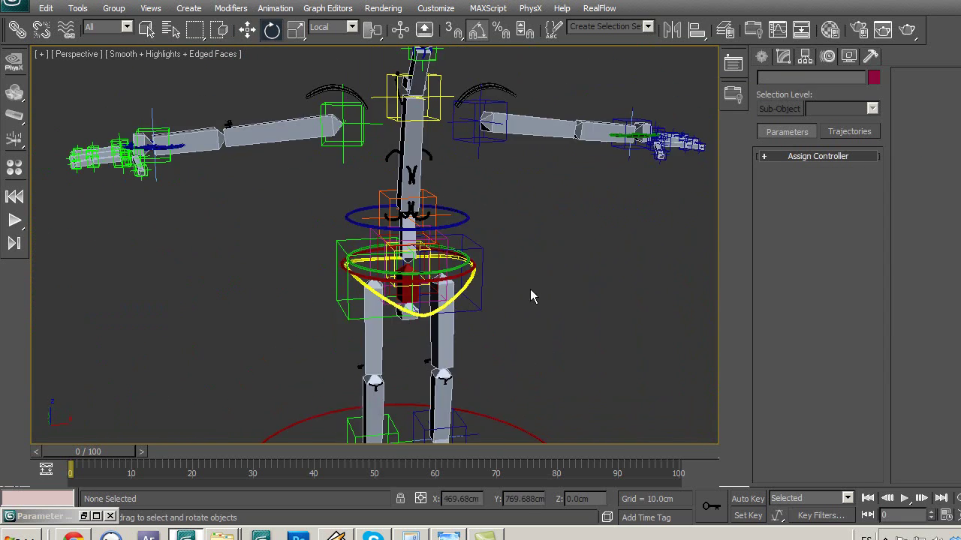
pyautogui.scroll(-3, 544, 309)
pyautogui.scroll(-2, 530, 309)
pyautogui.scroll(-1, 525, 331)
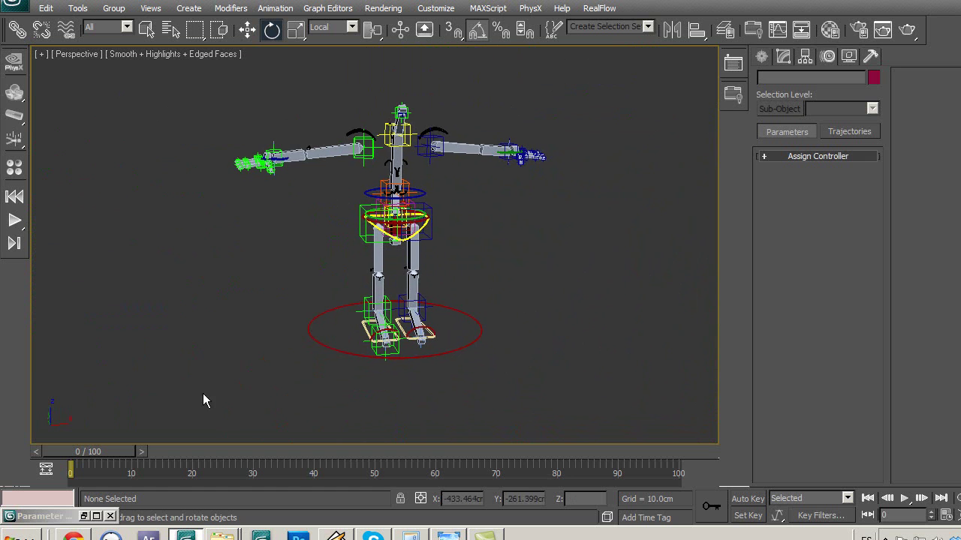
pyautogui.click(109, 517)
pyautogui.moveTo(471, 311)
pyautogui.mouseDown(button='middle')
pyautogui.moveTo(477, 333)
pyautogui.moveTo(489, 333)
pyautogui.mouseUp(button='middle')
pyautogui.scroll(2, 518, 353)
pyautogui.scroll(2, 498, 337)
pyautogui.scroll(1, 498, 337)
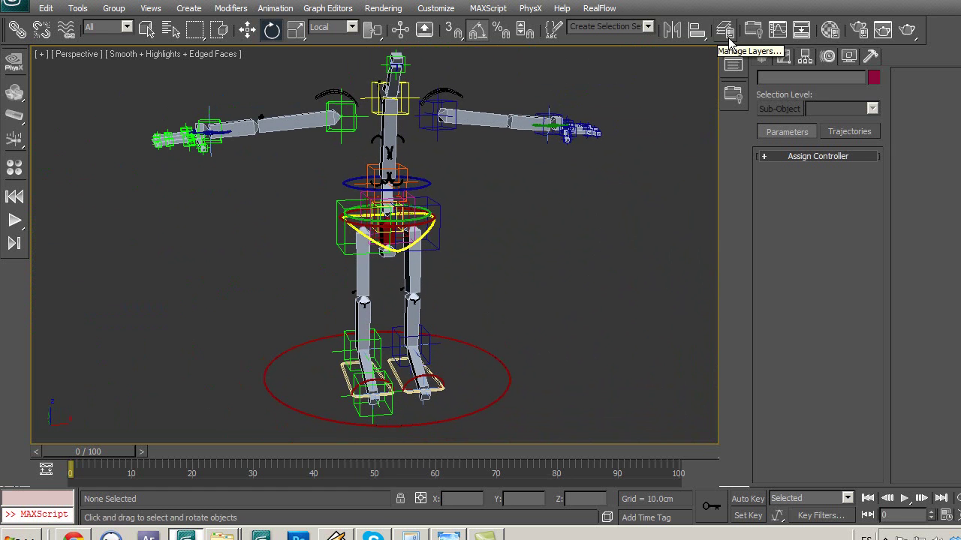
# Unhide the robot mesh, turn off Edged Faces, and set the Selection Filter to Shapes
pyautogui.click(732, 65)
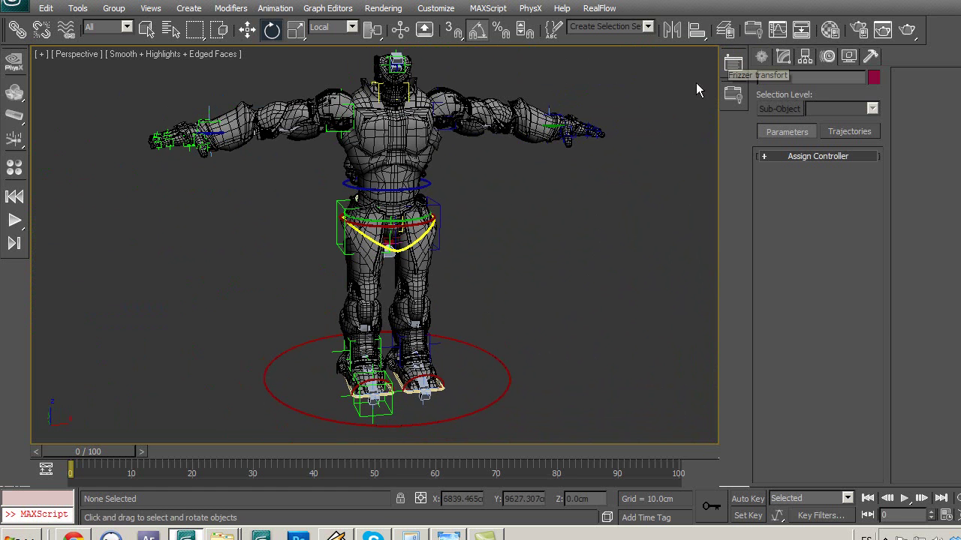
pyautogui.press('F4')
pyautogui.moveTo(485, 210)
pyautogui.mouseDown(button='middle')
pyautogui.moveTo(479, 199)
pyautogui.moveTo(476, 210)
pyautogui.mouseUp(button='middle')
pyautogui.click(120, 27)
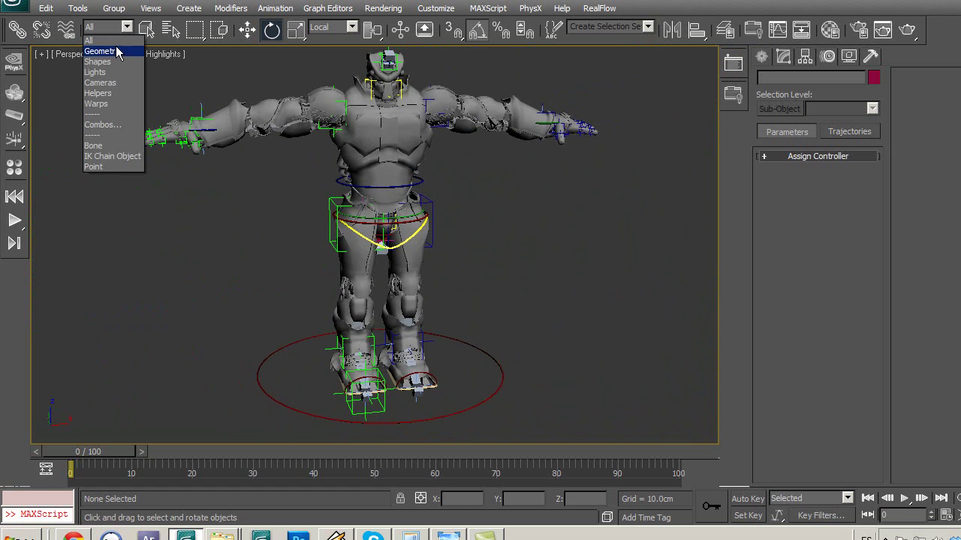
pyautogui.click(97, 61)
pyautogui.moveTo(254, 181); pyautogui.dragTo(252, 195, button='middle')
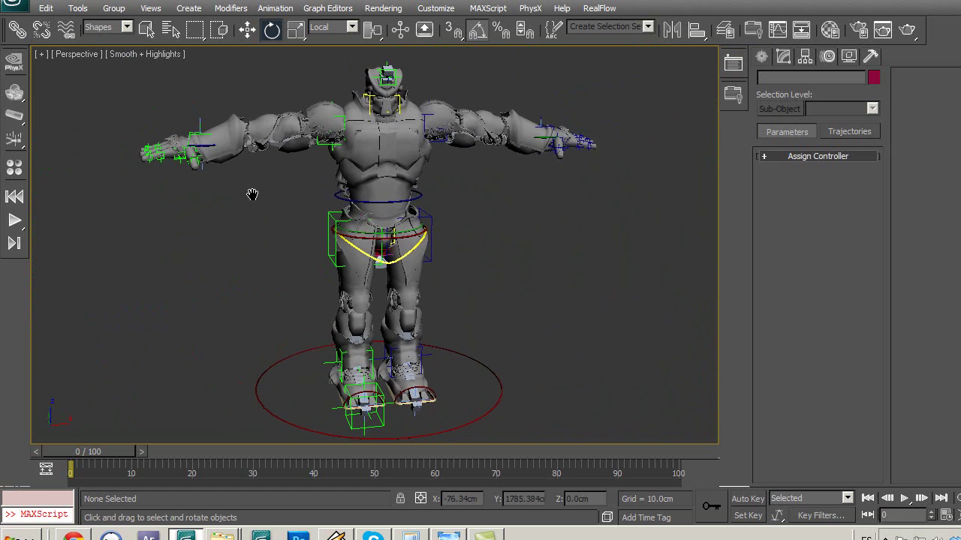
# Test-rotate the arm control Ctrl_P_robot05, waist control Ctrl_P_robot04 and hip control Ctrl_P_robot01
pyautogui.click(206, 148)
pyautogui.moveTo(302, 90); pyautogui.dragTo(293, 90)
pyautogui.rightClick(292, 90)
pyautogui.click(418, 199)
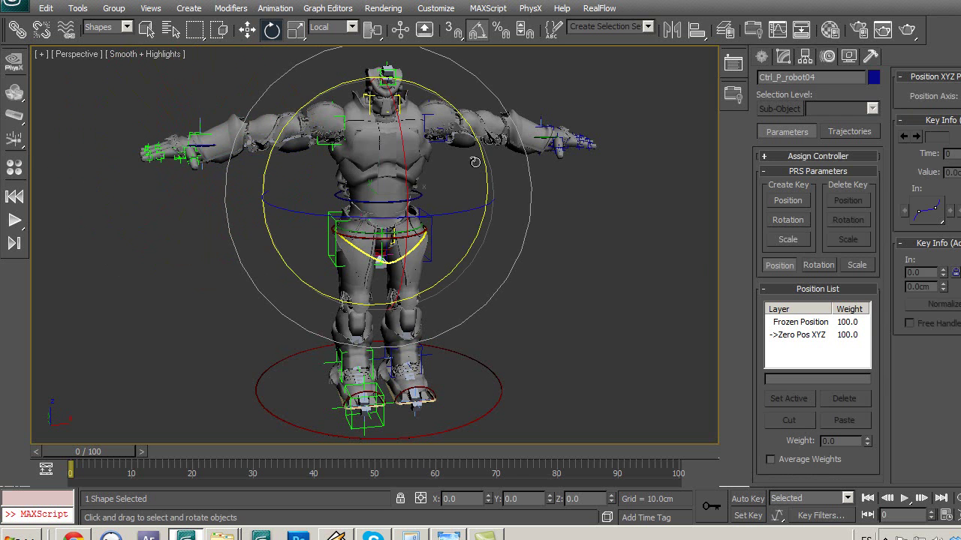
pyautogui.moveTo(479, 155)
pyautogui.mouseDown()
pyautogui.moveTo(464, 138)
pyautogui.moveTo(506, 172)
pyautogui.mouseUp()
pyautogui.click(552, 281)
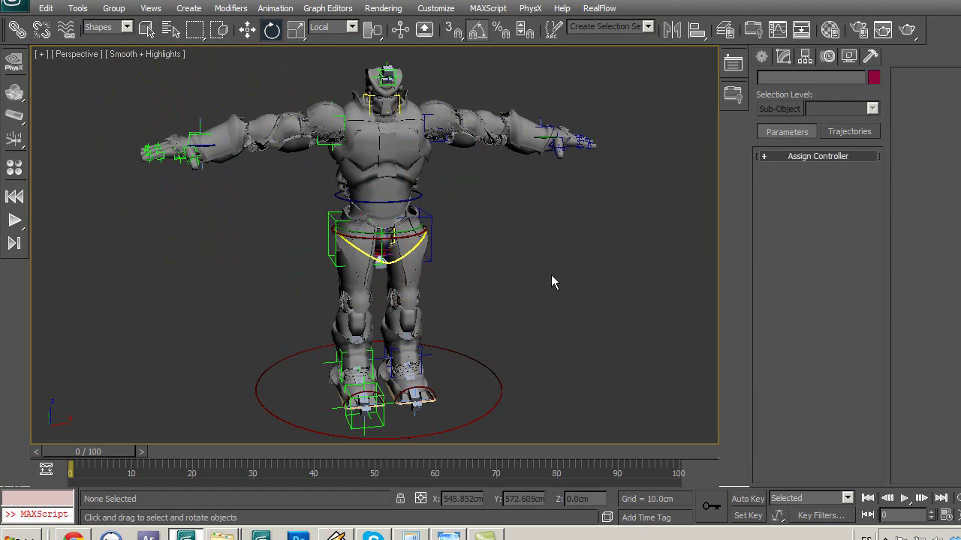
pyautogui.click(418, 233)
pyautogui.moveTo(479, 171); pyautogui.dragTo(495, 183)
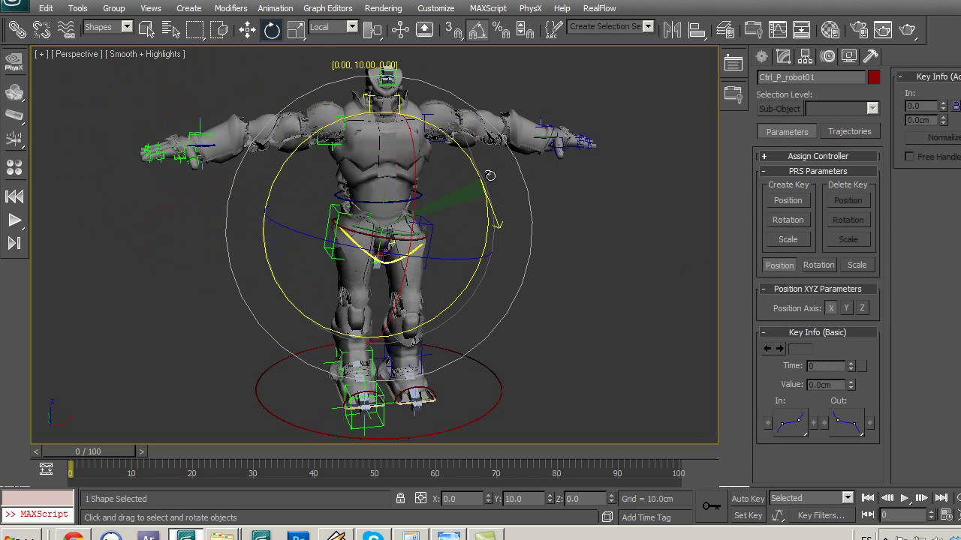
# Return the pelvis upright, then test-tilt foot control Rectangle02 55 degrees and undo it
pyautogui.moveTo(495, 183); pyautogui.dragTo(472, 158)
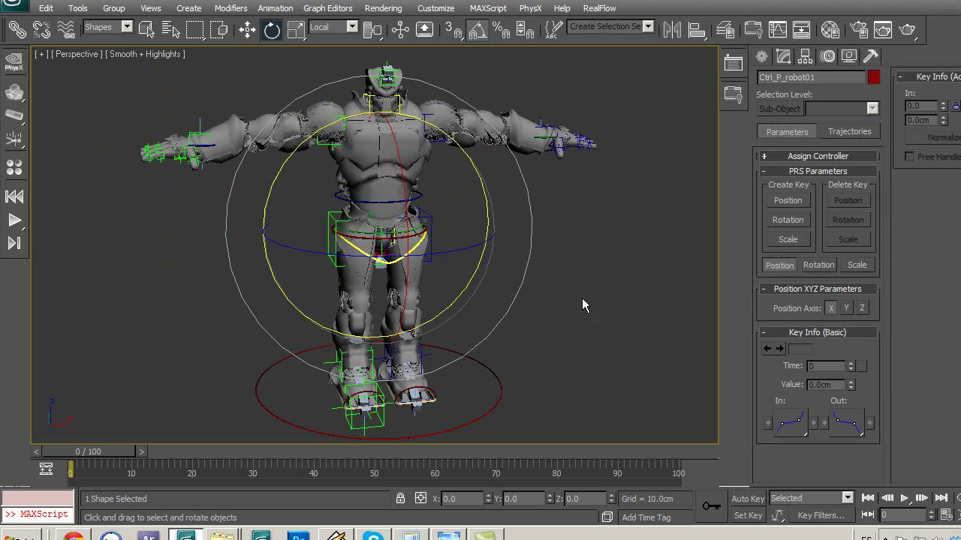
pyautogui.click(492, 350)
pyautogui.moveTo(454, 374)
pyautogui.mouseDown(button='middle')
pyautogui.moveTo(458, 295)
pyautogui.moveTo(489, 289)
pyautogui.moveTo(488, 313)
pyautogui.mouseUp(button='middle')
pyautogui.moveTo(428, 285); pyautogui.dragTo(455, 161, button='middle')
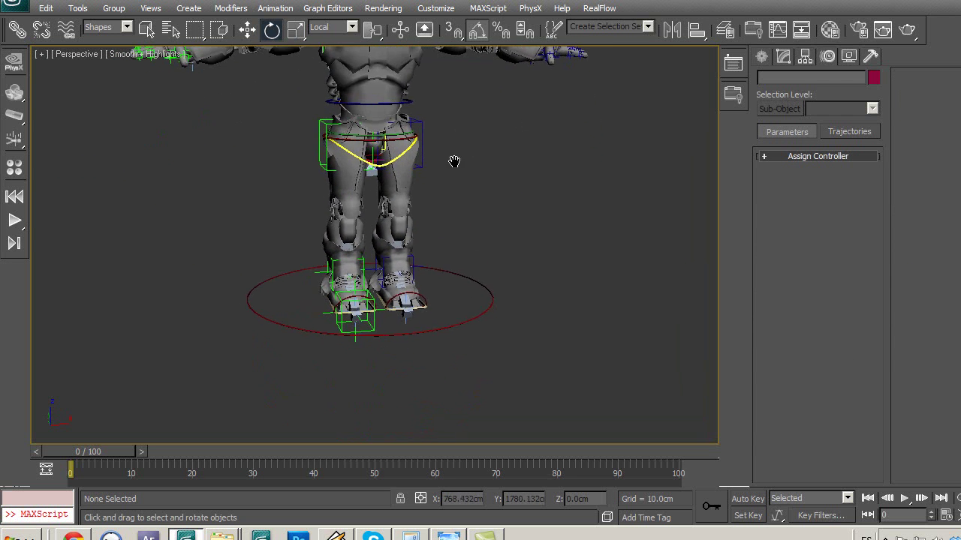
pyautogui.click(419, 307)
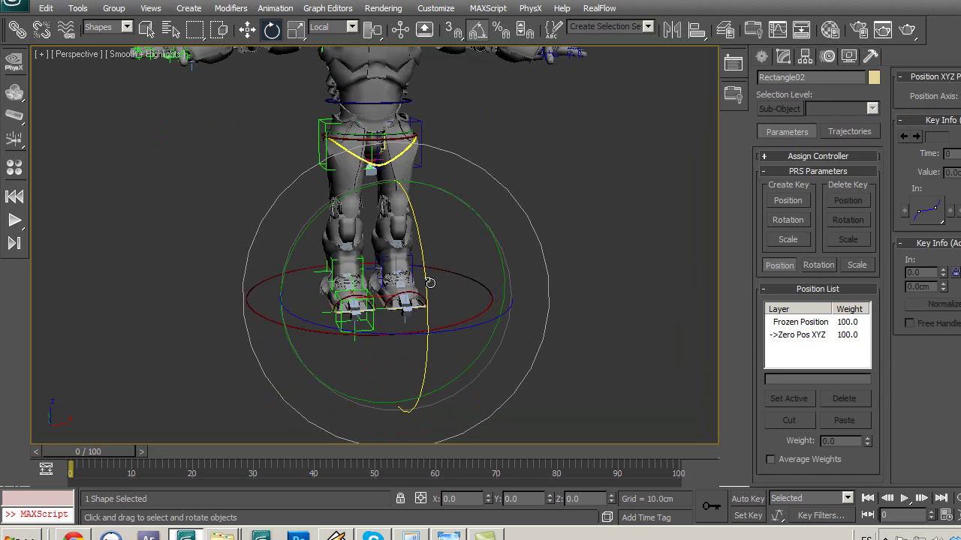
pyautogui.moveTo(429, 282); pyautogui.dragTo(435, 236)
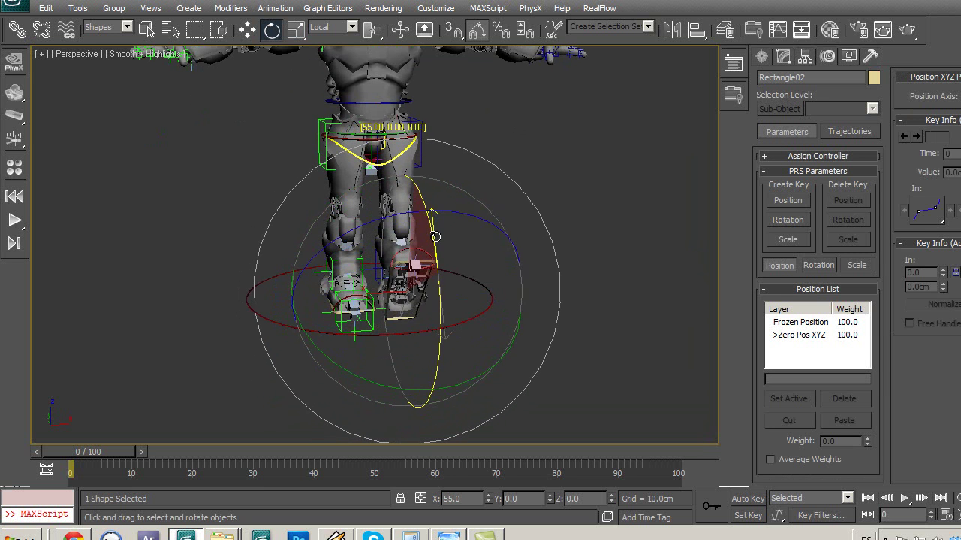
pyautogui.moveTo(435, 237); pyautogui.dragTo(444, 266)
# Test-move the wrist control Ctrl_P_robot06 to check the hand follows
pyautogui.click(584, 165)
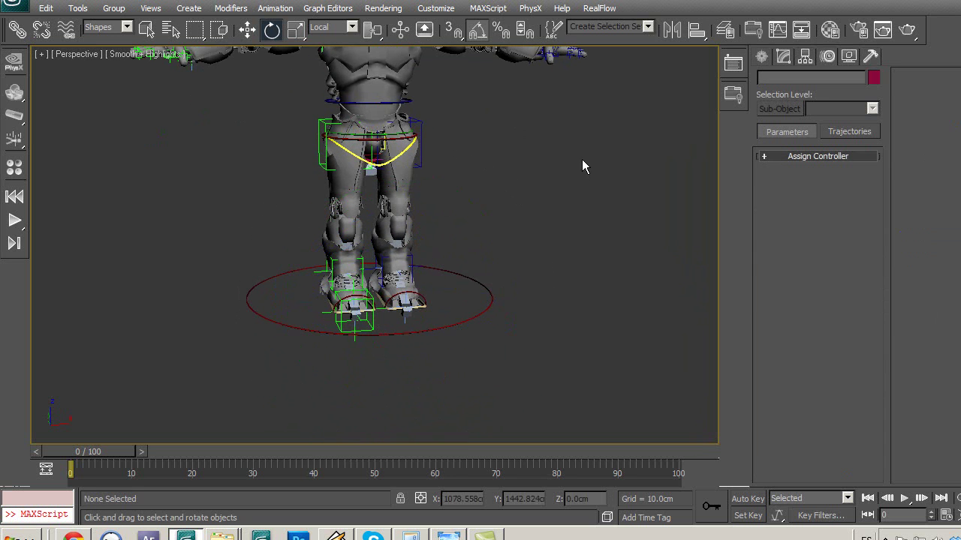
pyautogui.moveTo(584, 165); pyautogui.dragTo(563, 238, button='middle')
pyautogui.scroll(2, 562, 207)
pyautogui.scroll(2, 565, 192)
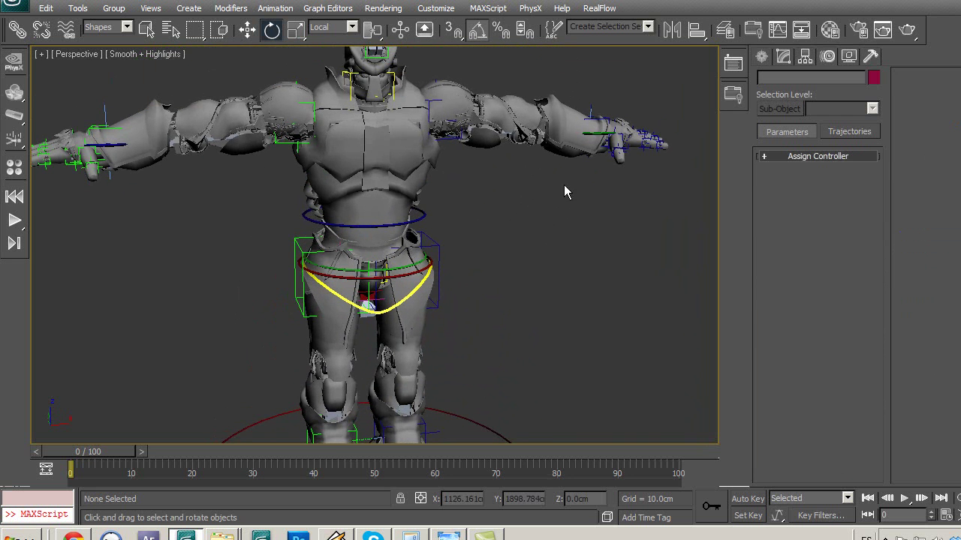
pyautogui.click(593, 132)
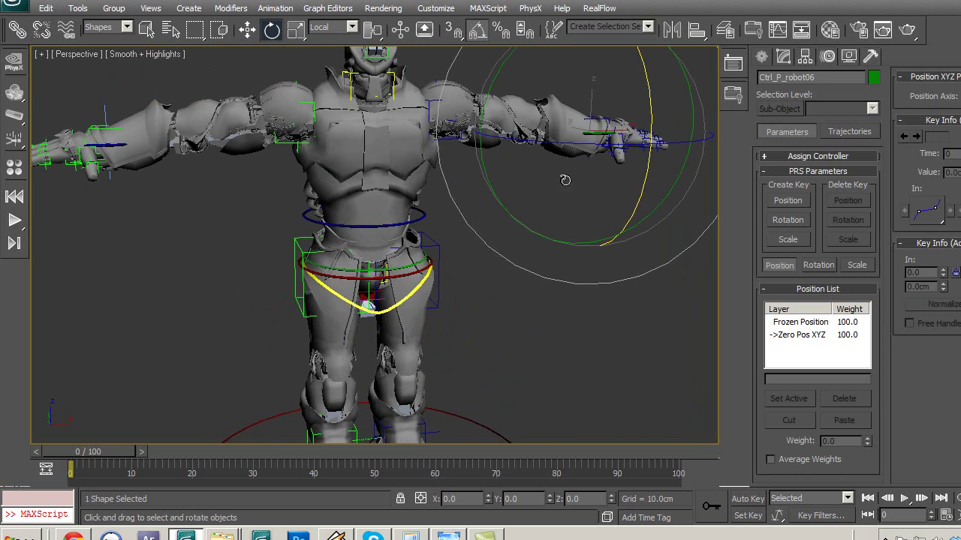
pyautogui.click(248, 31)
pyautogui.moveTo(629, 98)
pyautogui.mouseDown()
pyautogui.moveTo(558, 110)
pyautogui.moveTo(583, 107)
pyautogui.mouseUp()
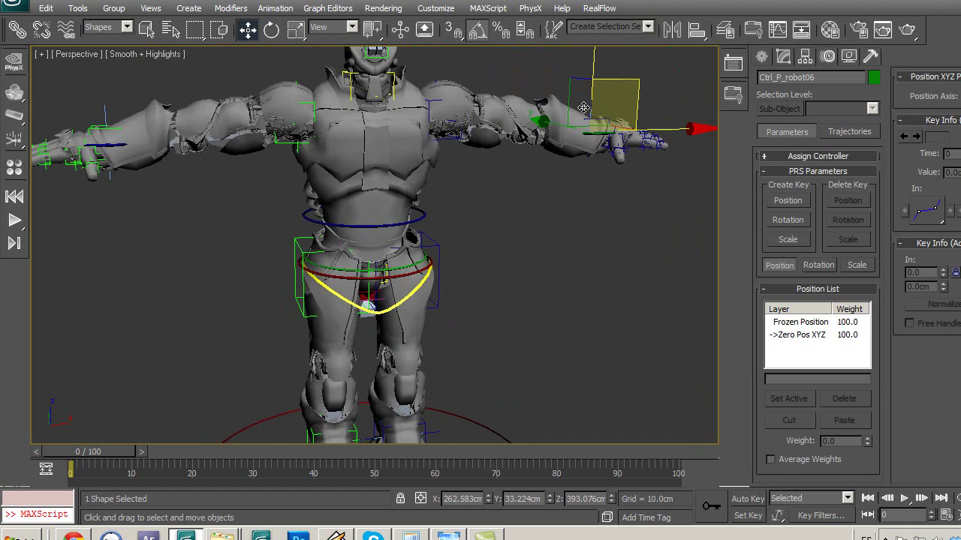
# Zoom out and centre the whole robot in the viewport
pyautogui.moveTo(530, 240); pyautogui.dragTo(540, 232, button='middle')
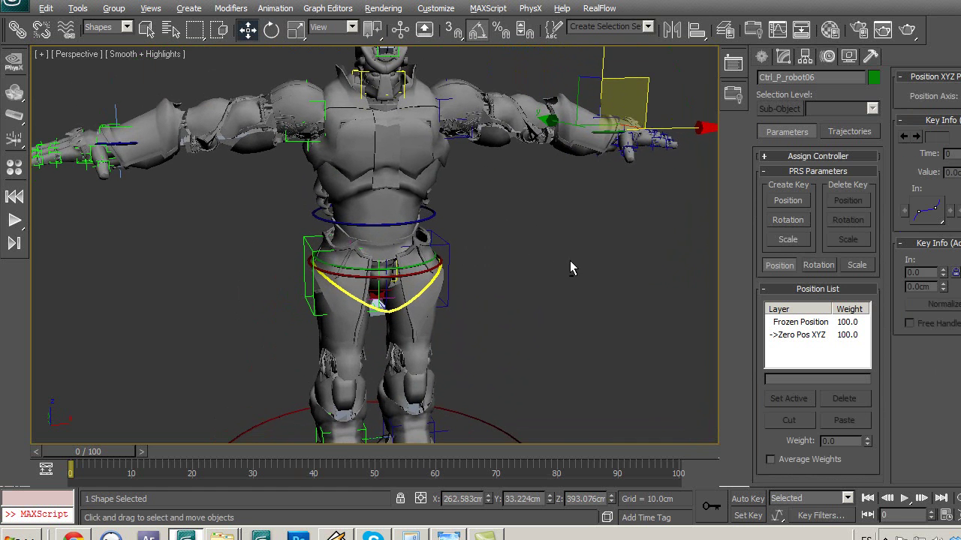
pyautogui.scroll(-2, 569, 261)
pyautogui.scroll(-1, 547, 242)
pyautogui.scroll(-2, 529, 248)
pyautogui.moveTo(523, 272)
pyautogui.mouseDown(button='middle')
pyautogui.moveTo(530, 245)
pyautogui.moveTo(531, 290)
pyautogui.mouseUp(button='middle')
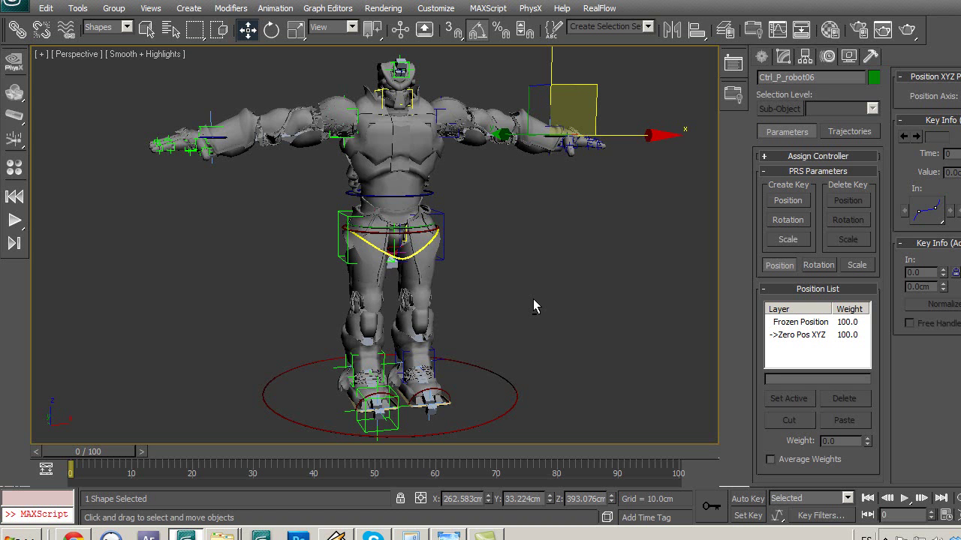
# Pan the Perspective view to reposition the robot, then orbit to a side angle
pyautogui.moveTo(531, 280)
pyautogui.mouseDown(button='middle')
pyautogui.moveTo(536, 298)
pyautogui.moveTo(533, 259)
pyautogui.mouseUp(button='middle')
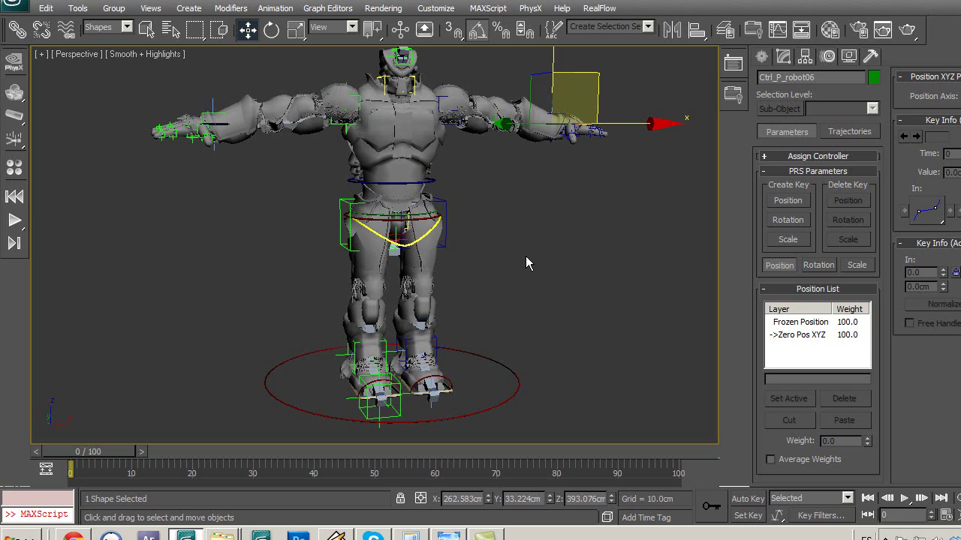
pyautogui.moveTo(488, 208)
pyautogui.mouseDown(button='middle')
pyautogui.moveTo(493, 257)
pyautogui.moveTo(495, 229)
pyautogui.moveTo(471, 233)
pyautogui.moveTo(482, 251)
pyautogui.mouseUp(button='middle')
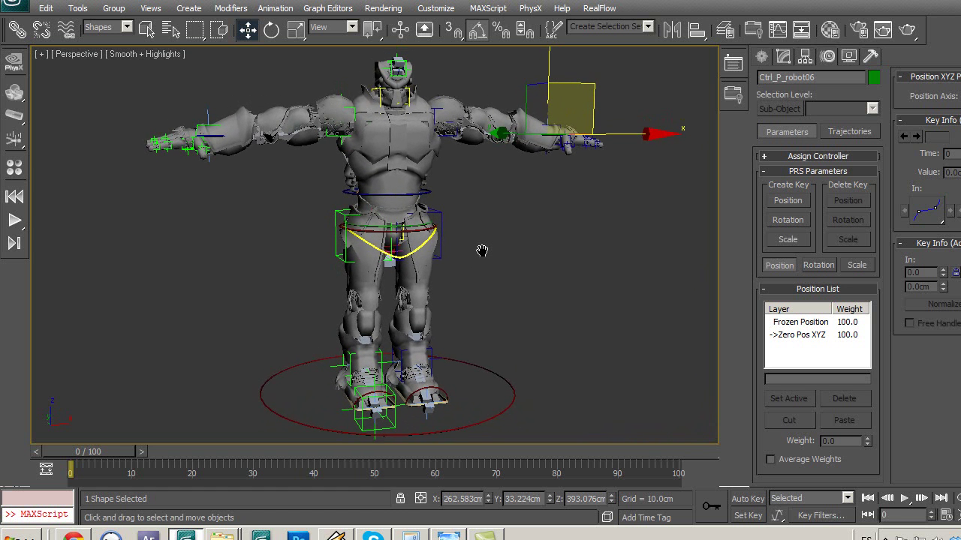
pyautogui.moveTo(486, 242); pyautogui.dragTo(481, 243, button='middle')
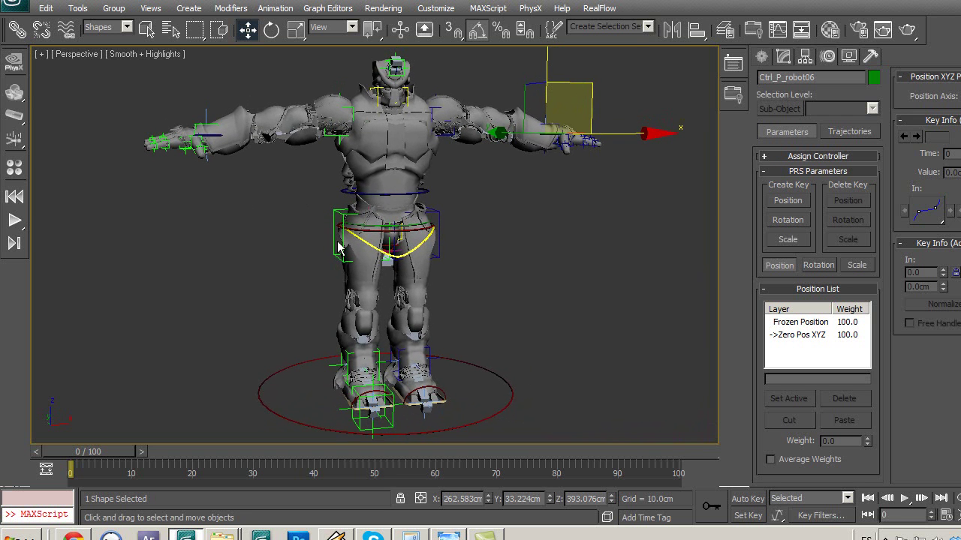
pyautogui.keyDown('alt'); pyautogui.moveTo(468, 294); pyautogui.dragTo(528, 292, button='middle'); pyautogui.keyUp('alt')
# Zoom onto the robot's head, select its head control for rotating, and go to frame 11
pyautogui.scroll(2, 543, 261)
pyautogui.moveTo(576, 264)
pyautogui.mouseDown(button='middle')
pyautogui.moveTo(480, 272)
pyautogui.moveTo(461, 127)
pyautogui.mouseUp(button='middle')
pyautogui.scroll(2, 456, 275)
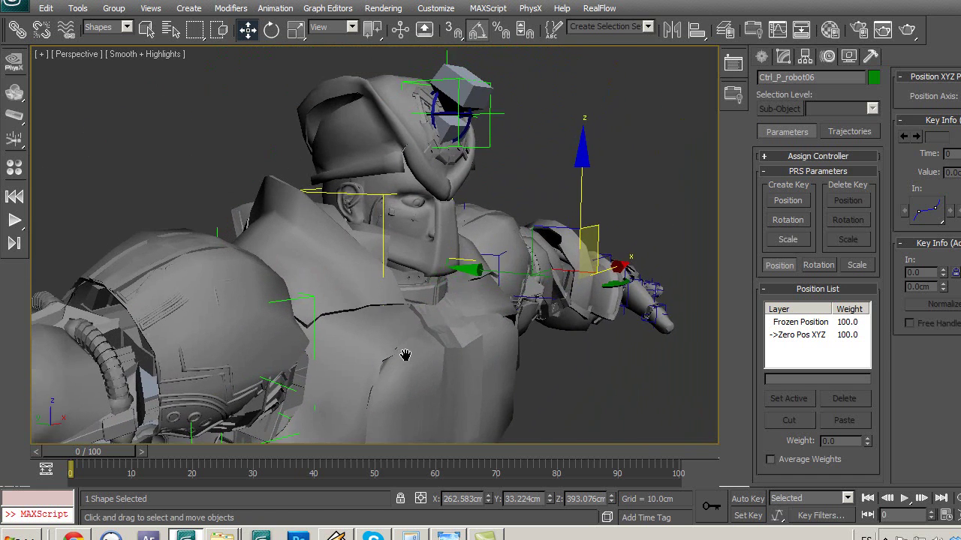
pyautogui.click(462, 126)
pyautogui.press('e')
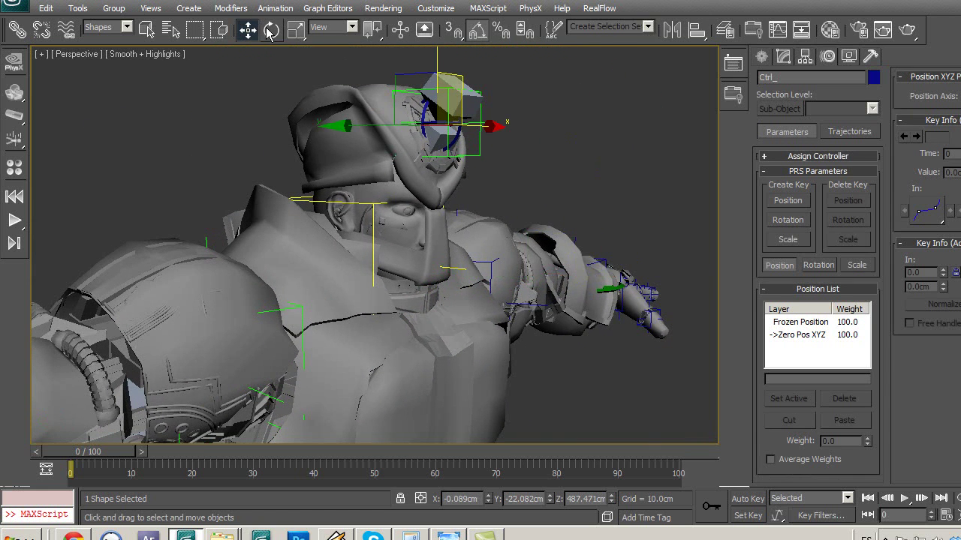
pyautogui.moveTo(484, 118)
pyautogui.mouseDown()
pyautogui.moveTo(454, 120)
pyautogui.moveTo(292, 330)
pyautogui.mouseUp()
pyautogui.moveTo(117, 454); pyautogui.dragTo(184, 467)
# At frame 12 with Auto Key on, rotate the head control to tilt the head
pyautogui.press('e')
pyautogui.click(759, 501)
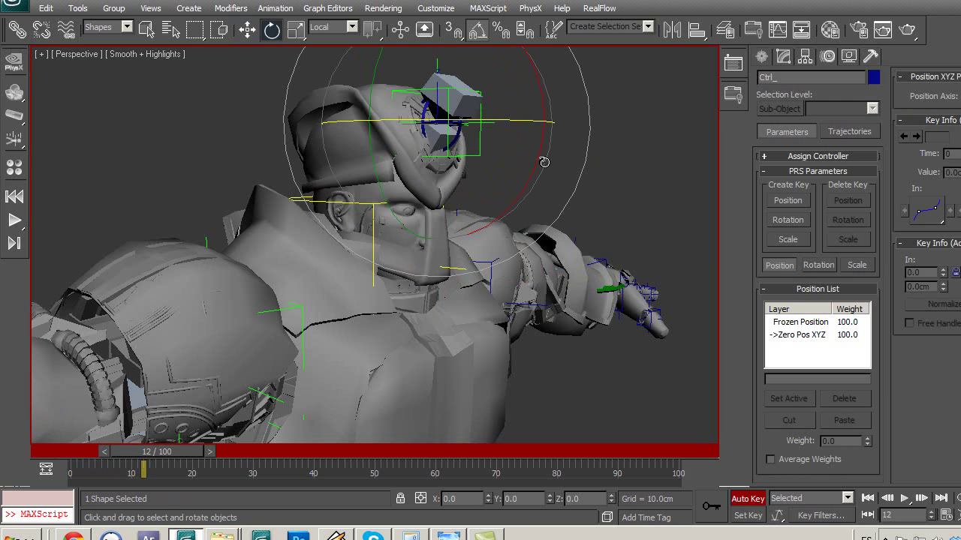
pyautogui.moveTo(541, 101)
pyautogui.mouseDown()
pyautogui.moveTo(528, 89)
pyautogui.moveTo(484, 95)
pyautogui.moveTo(433, 133)
pyautogui.mouseUp()
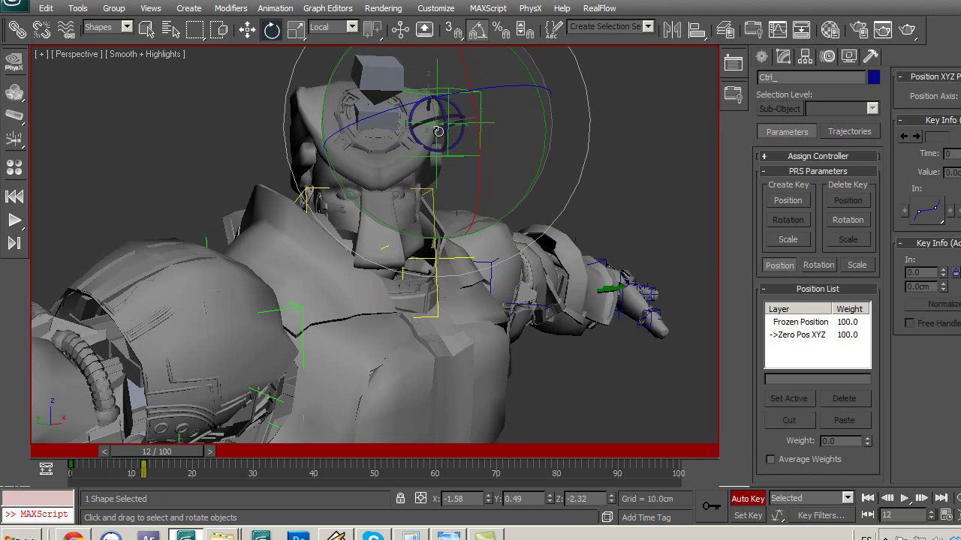